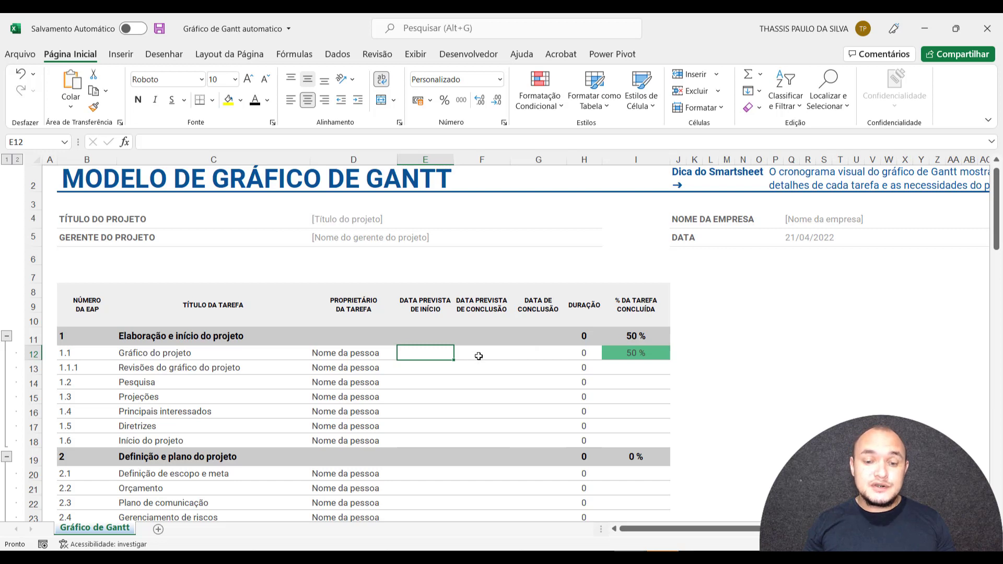
Enter 15/04 as the planned start date and 18/04 as the planned completion date for task 1.1, Gráfico do projeto
{"action": "type", "text": "15/"}
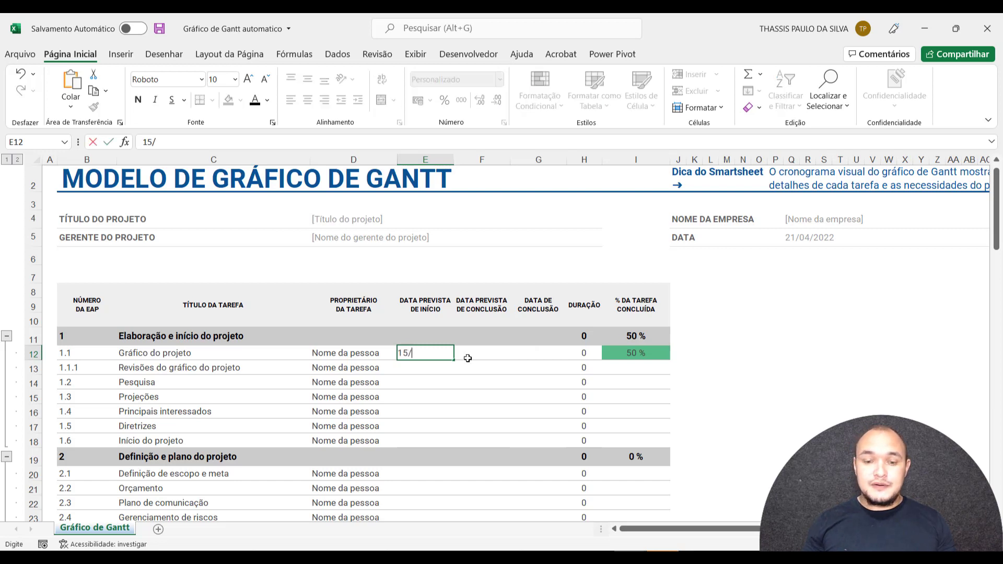
{"action": "type", "text": "04"}
{"action": "left_click", "coordinate": [468, 357]}
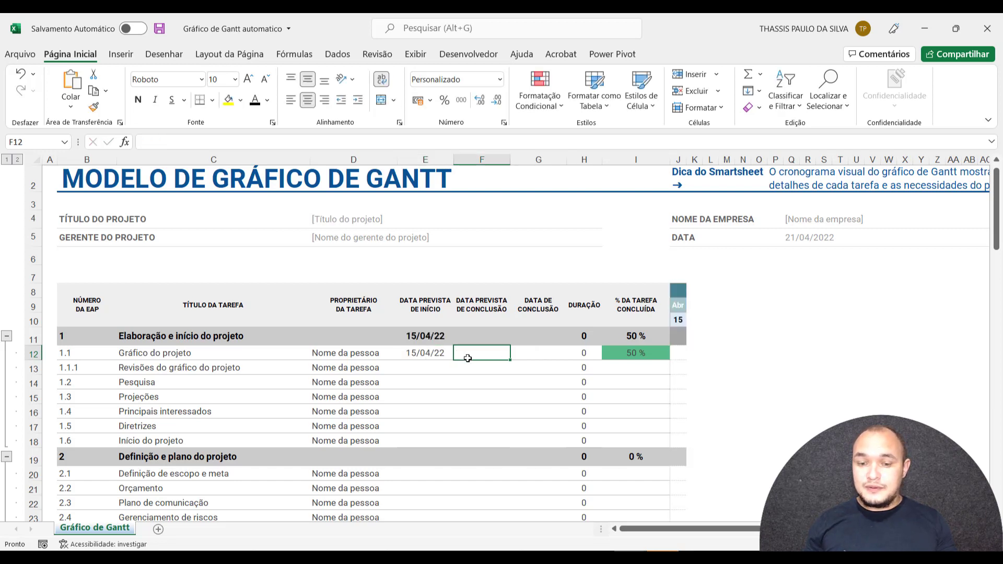
{"action": "type", "text": "18"}
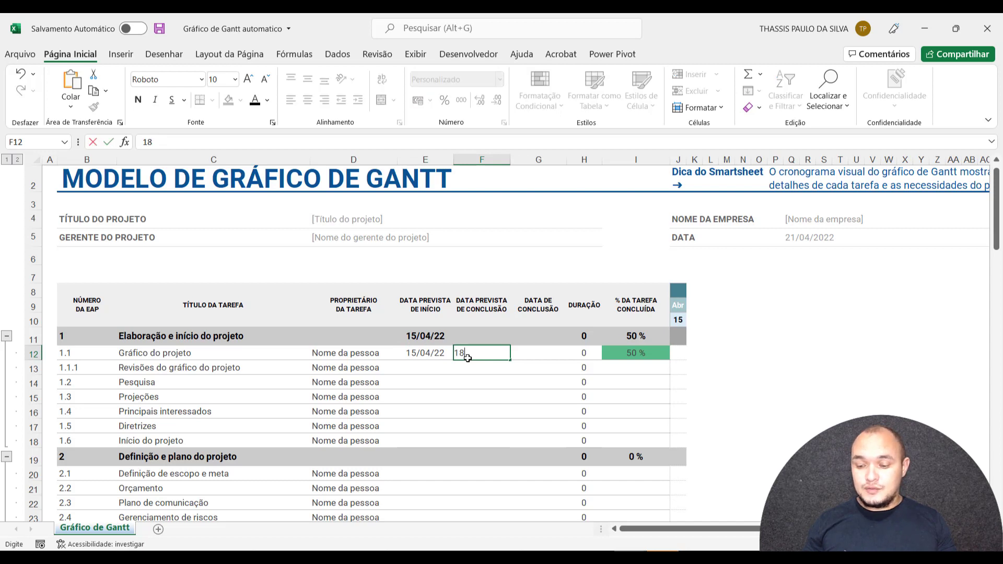
{"action": "type", "text": "/04"}
{"action": "left_click", "coordinate": [541, 356]}
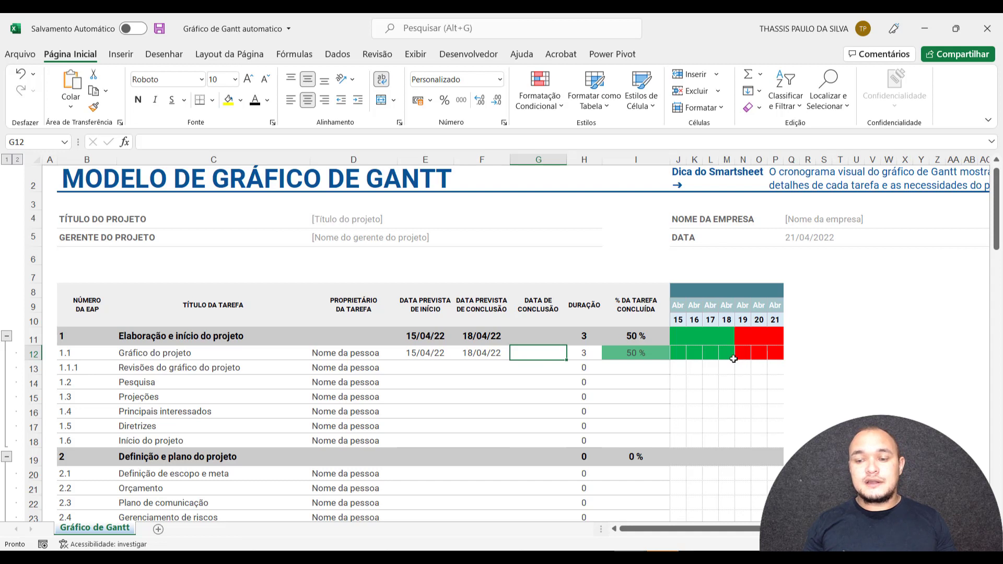
Examine task 1.1's completion percentage, its completion date cell and the timeline days after the planned end, including the date formula in N10
{"action": "left_click", "coordinate": [637, 352]}
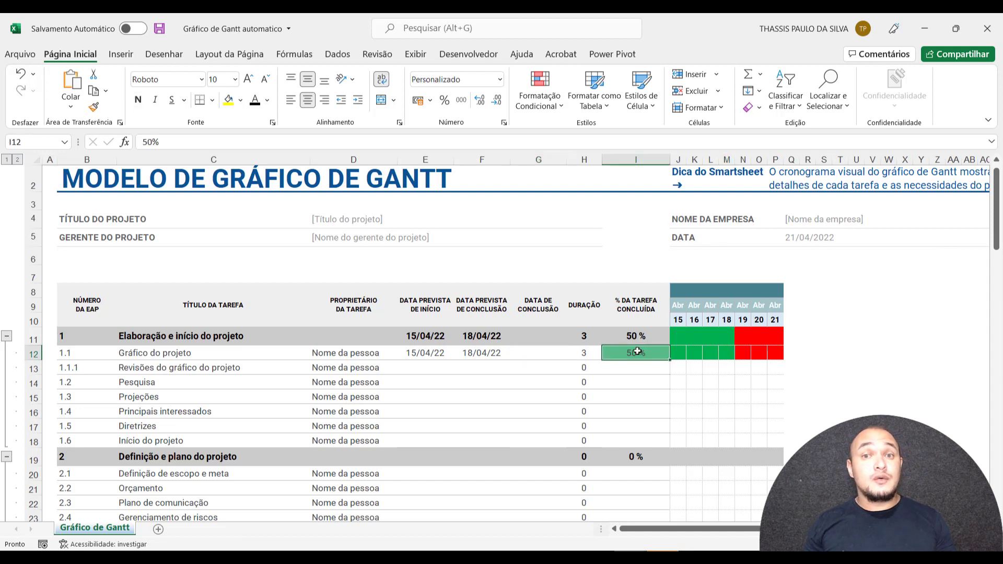
{"action": "left_click_drag", "start_coordinate": [738, 353], "coordinate": [768, 354]}
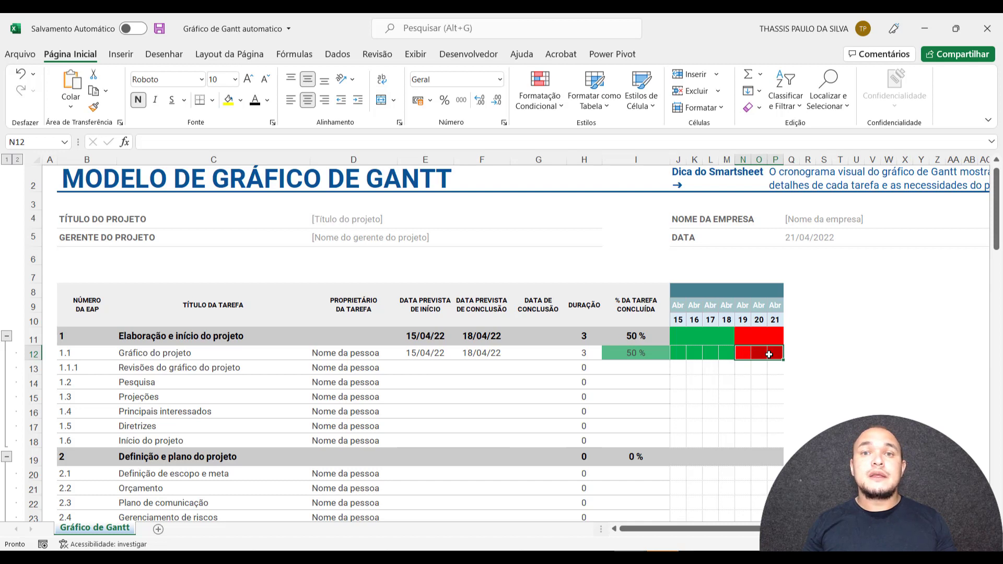
{"action": "left_click", "coordinate": [521, 352]}
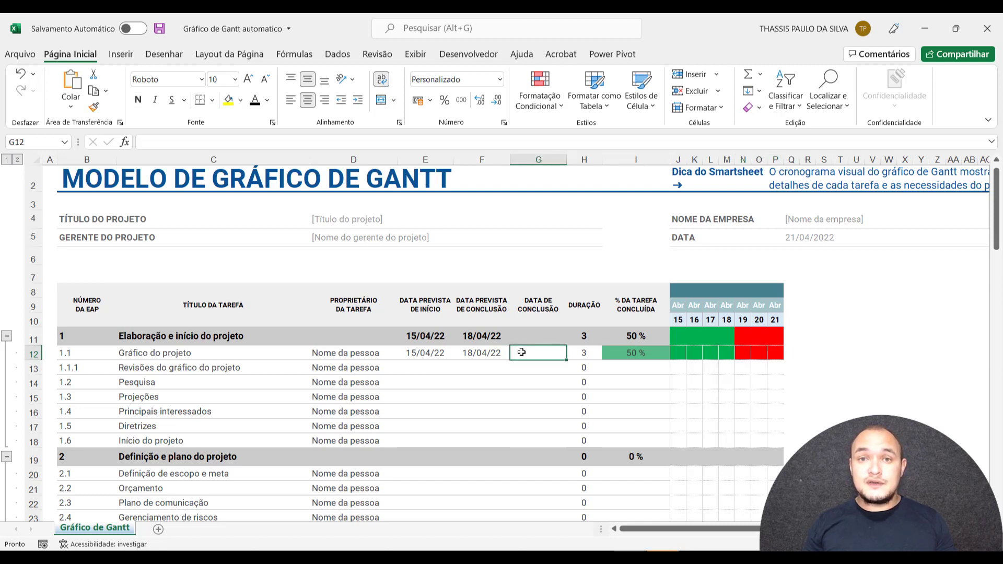
{"action": "left_click", "coordinate": [744, 361]}
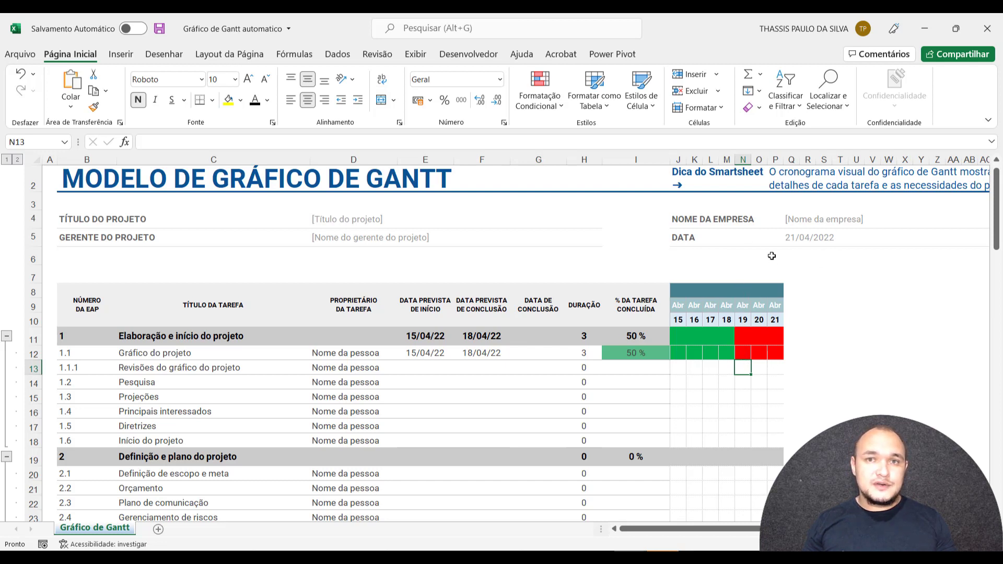
{"action": "left_click", "coordinate": [742, 318]}
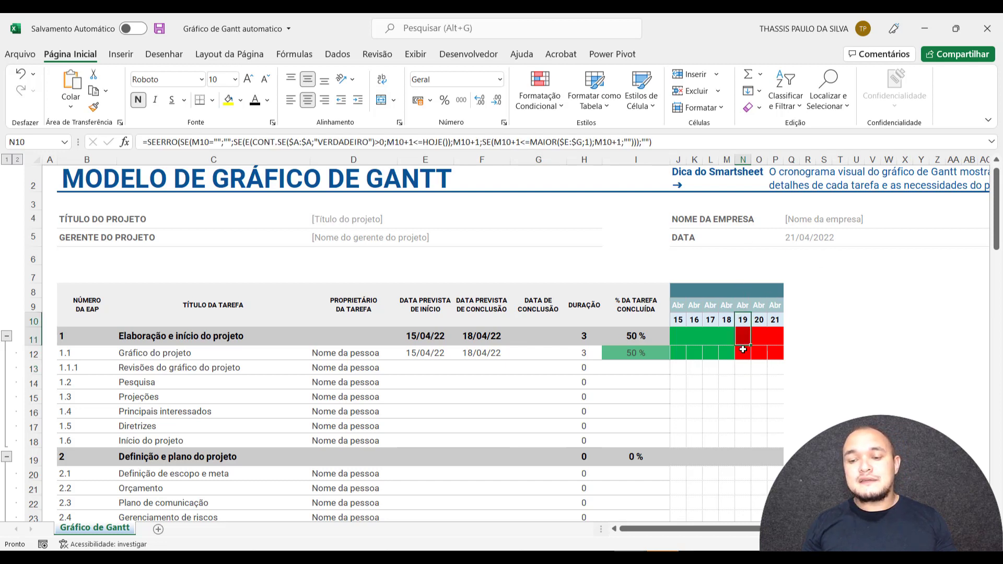
{"action": "left_click_drag", "start_coordinate": [743, 349], "coordinate": [745, 409]}
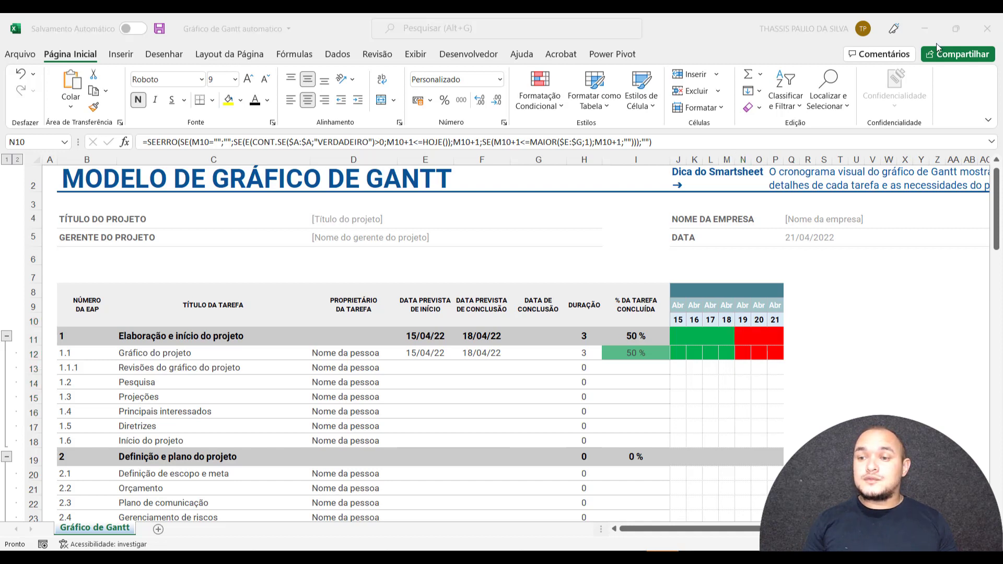
In the Gráfico de Gantt (1) workbook, clear all three dates of task 1.1.1 and the completion date of task 1.1
{"action": "left_click", "coordinate": [925, 29]}
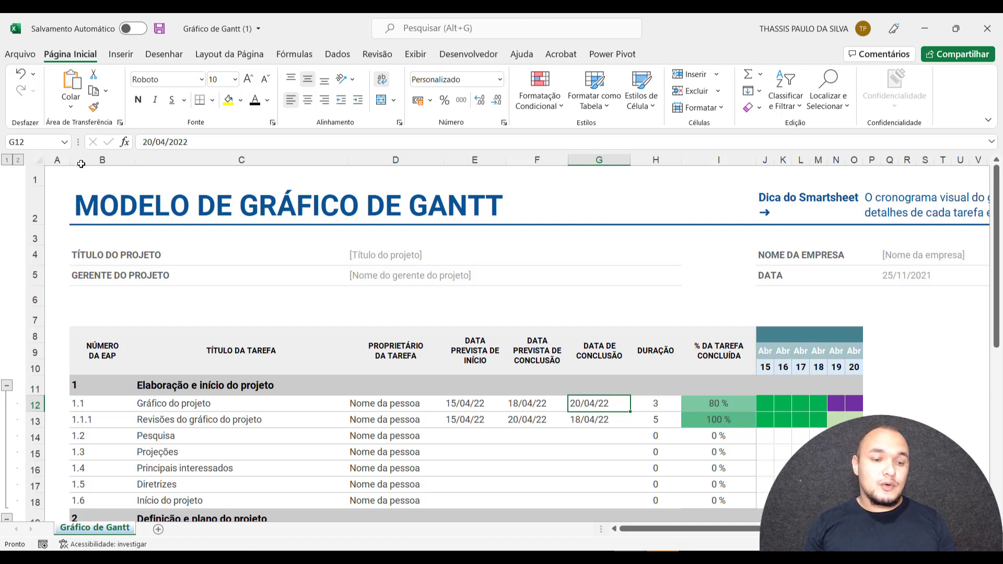
{"action": "left_click", "coordinate": [52, 377]}
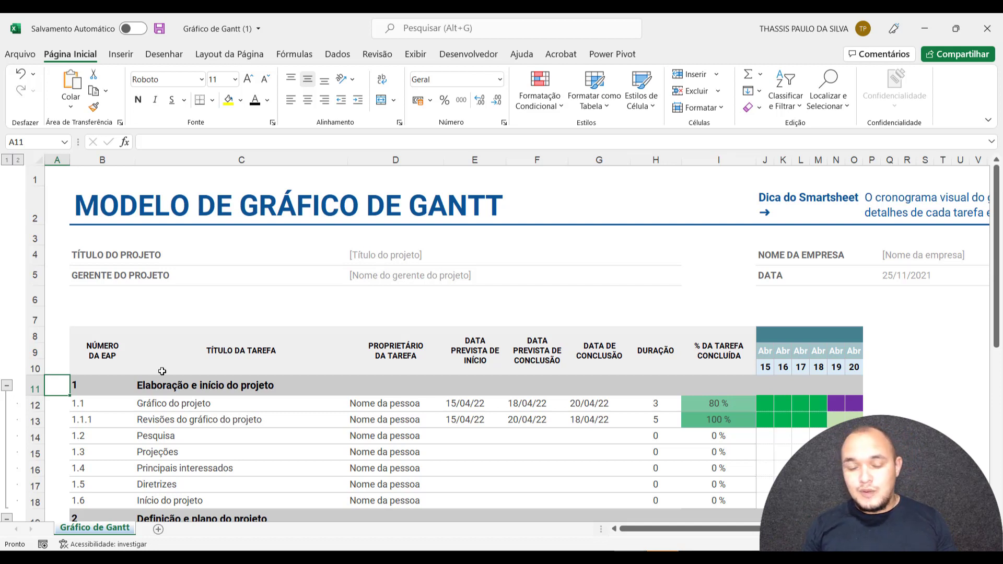
{"action": "left_click_drag", "start_coordinate": [472, 420], "coordinate": [591, 420]}
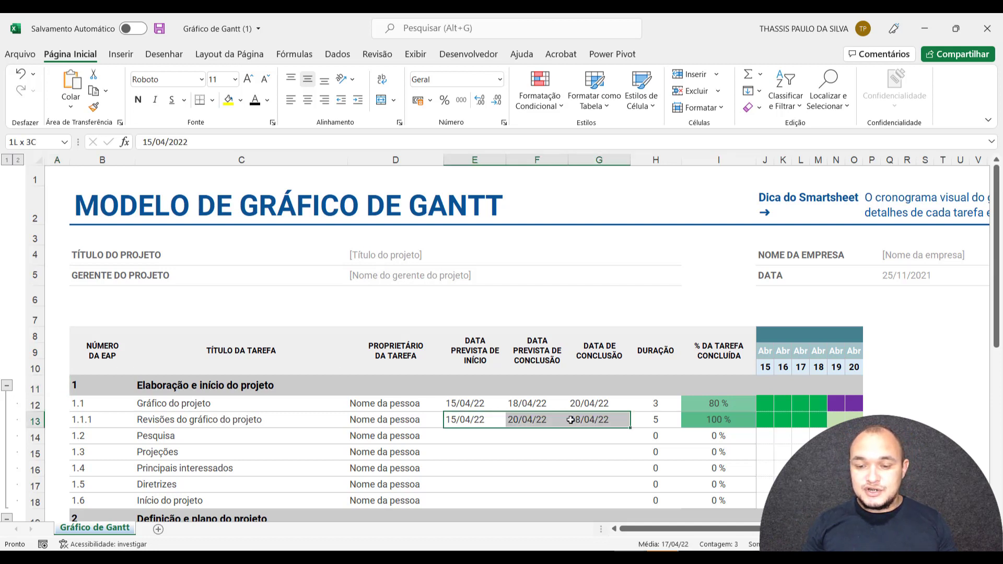
{"action": "key", "text": "Delete"}
{"action": "left_click", "coordinate": [583, 400]}
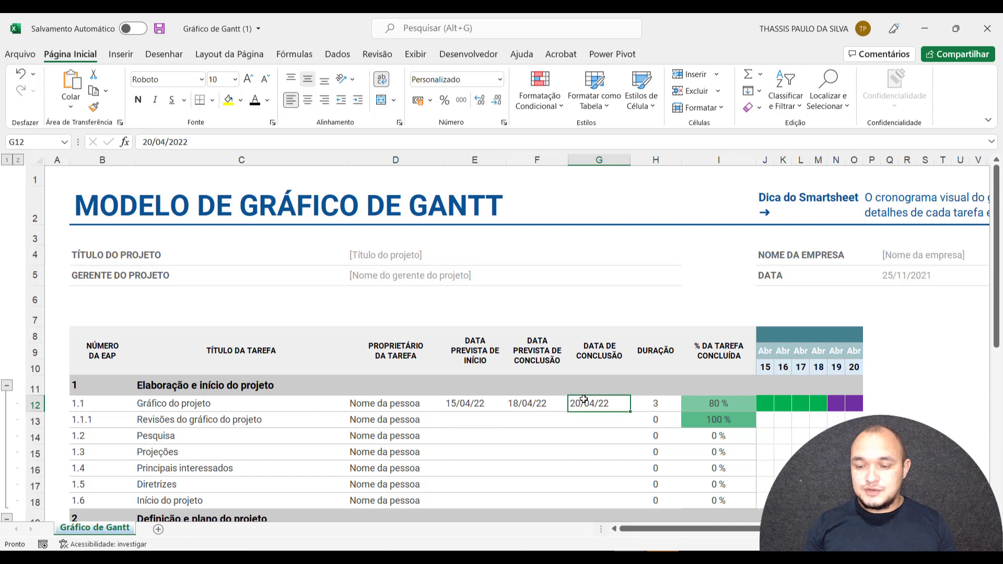
{"action": "key", "text": "Delete"}
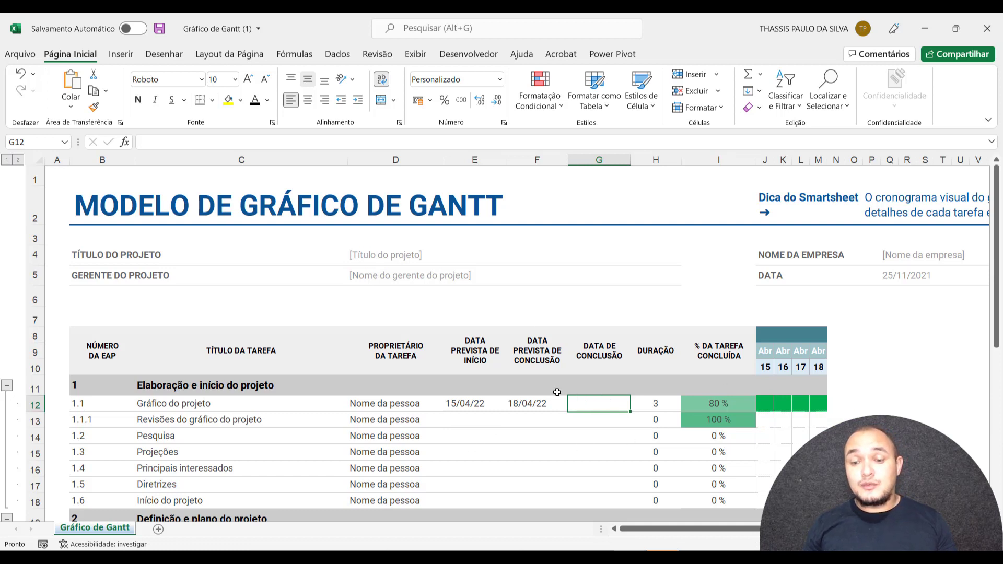
Begin a formula in cell A11 with =SEERRO(E( to wrap an AND test in error handling
{"action": "left_click", "coordinate": [62, 383]}
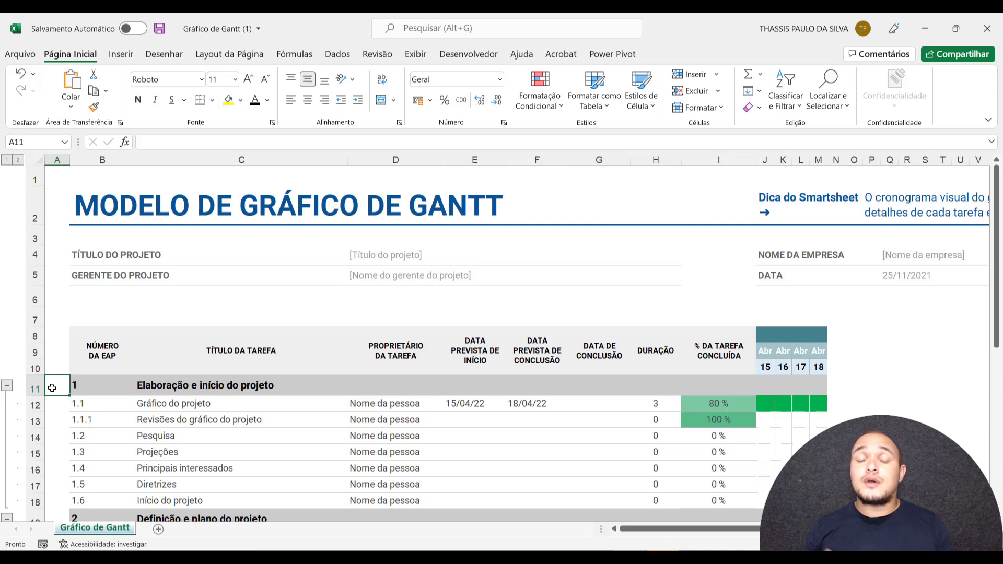
{"action": "type", "text": "="}
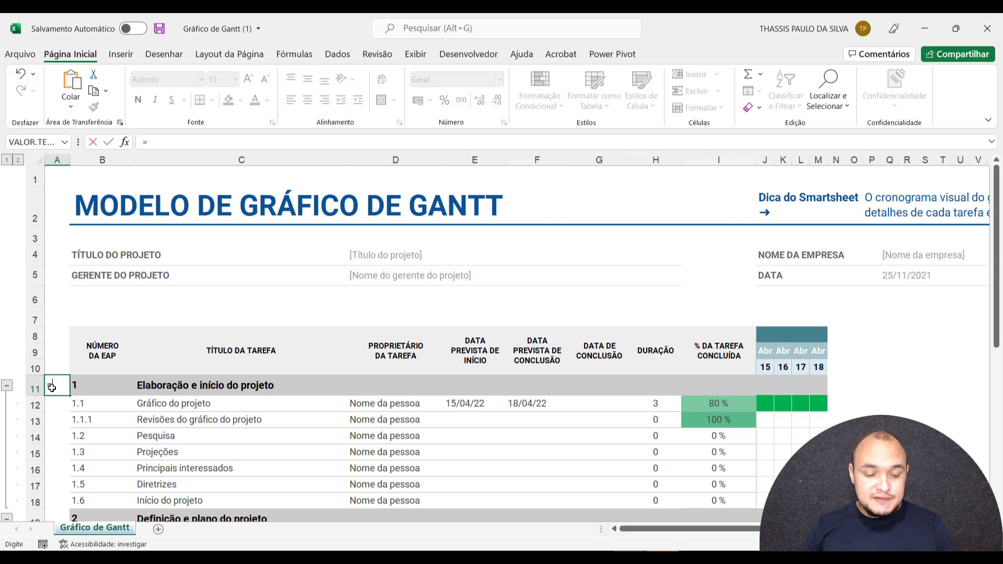
{"action": "type", "text": "SEERRO("}
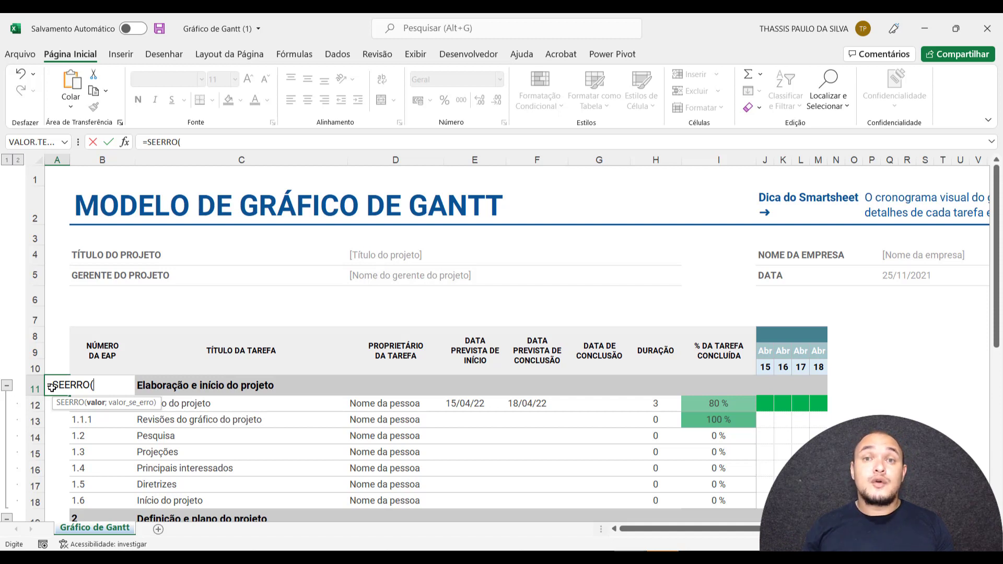
{"action": "type", "text": "E"}
{"action": "key", "text": "BackSpace"}
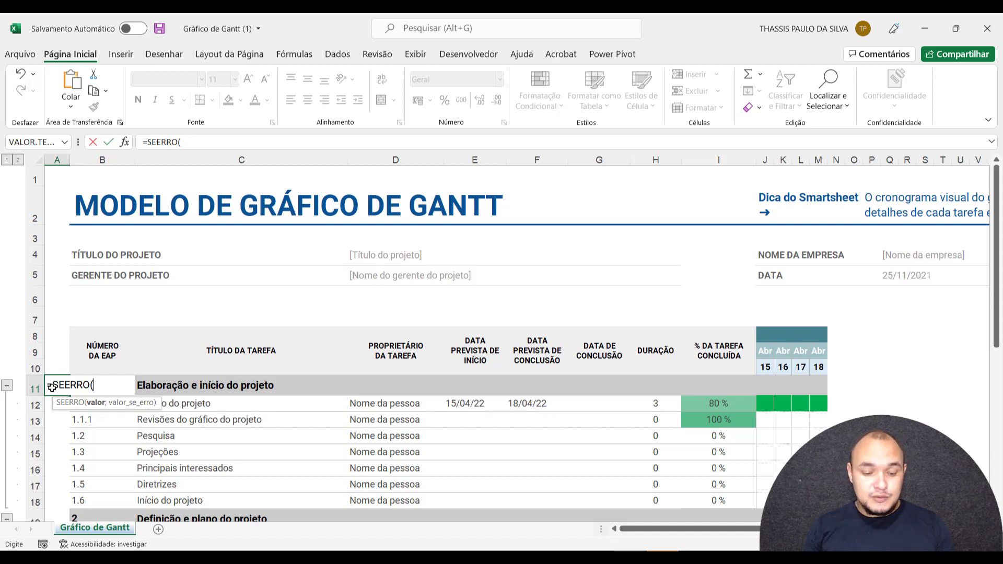
{"action": "type", "text": "E("}
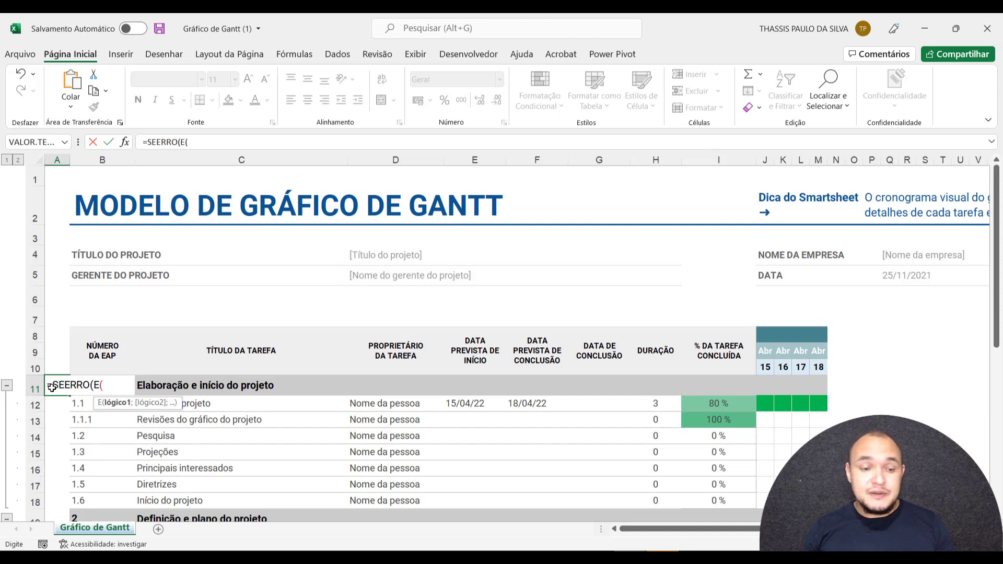
Add the first condition $F11<>""; to the A11 formula, locking only the column, so the planned completion date must be filled
{"action": "left_click", "coordinate": [538, 381]}
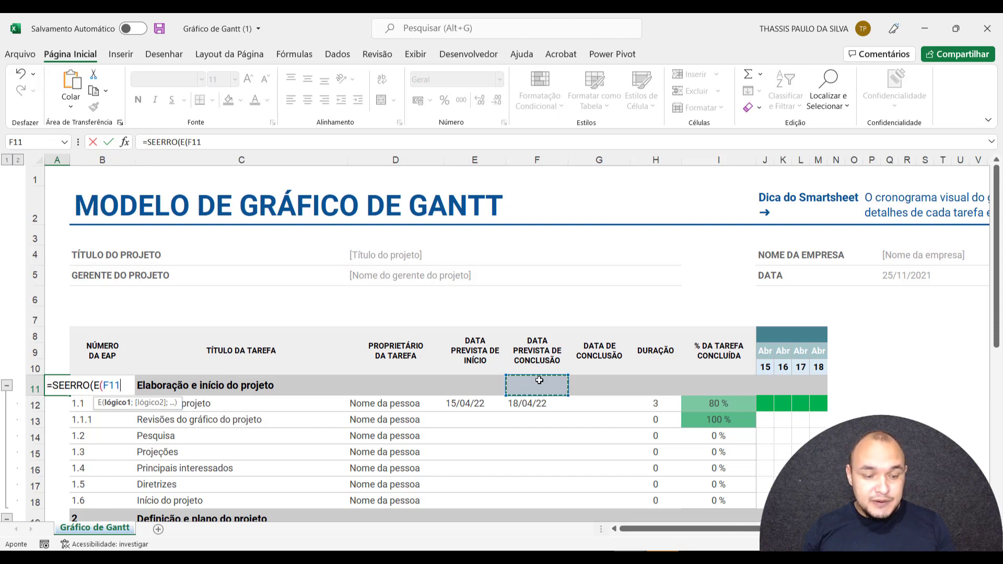
{"action": "key", "text": "F4"}
{"action": "key", "text": "F4"}
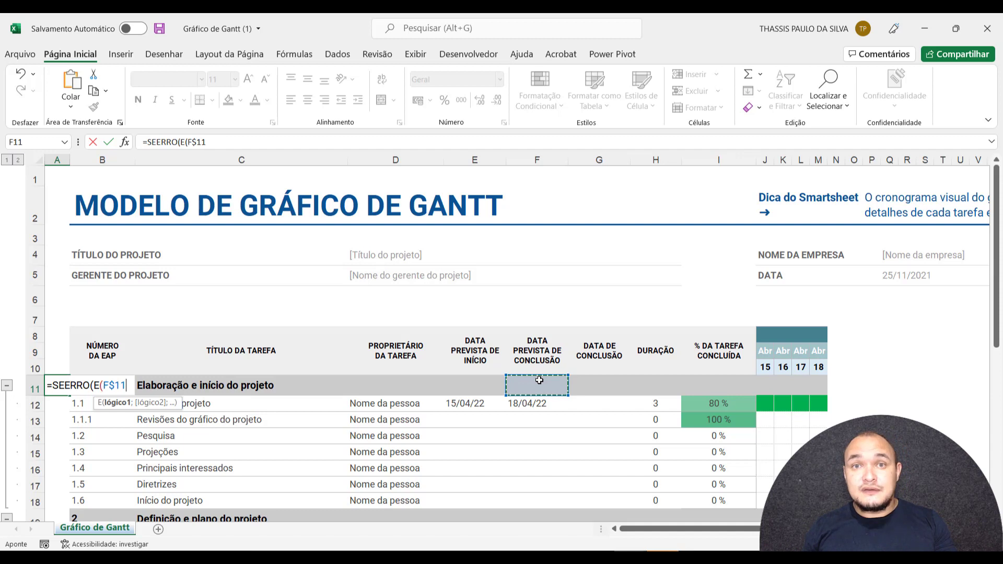
{"action": "key", "text": "F4"}
{"action": "type", "text": "<>"}
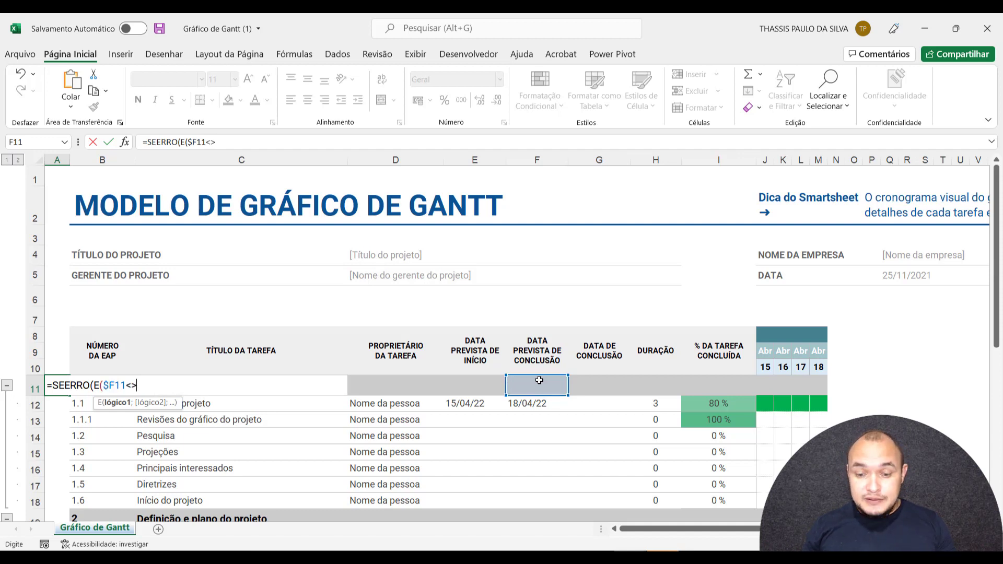
{"action": "type", "text": "\"\""}
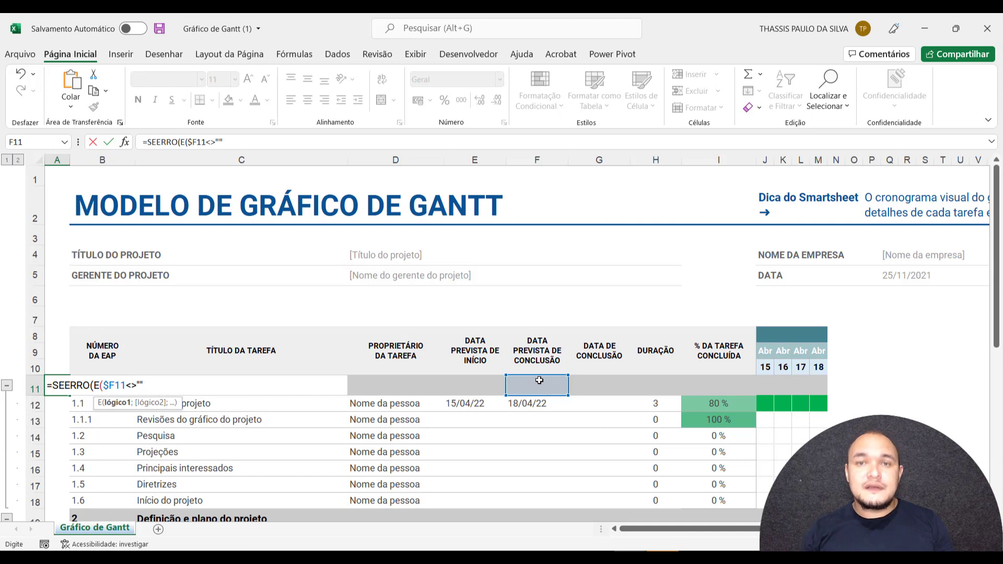
{"action": "type", "text": ";"}
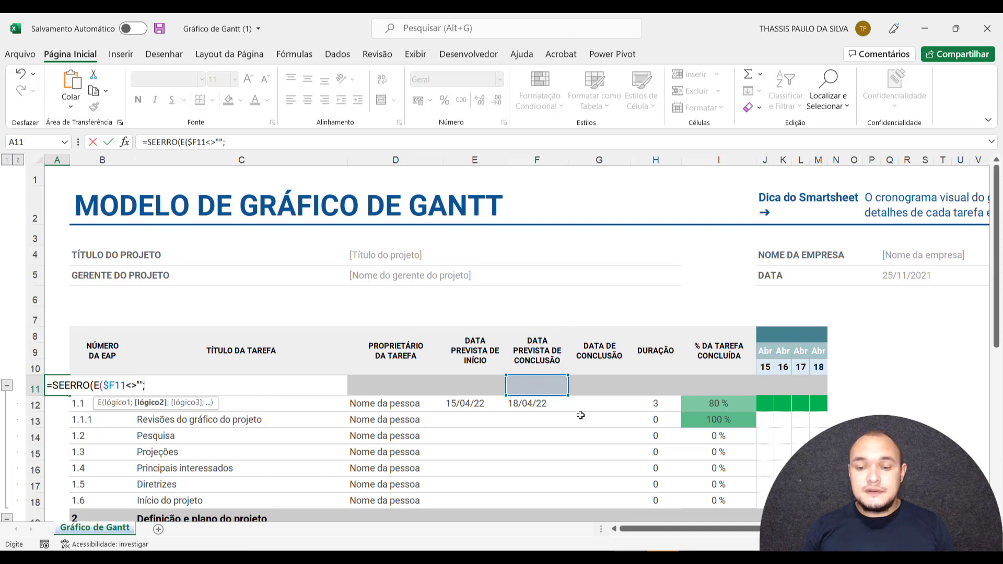
Add the second condition $G11=""; to the A11 formula, locking only the column, so the actual completion date must be empty
{"action": "left_click", "coordinate": [593, 389]}
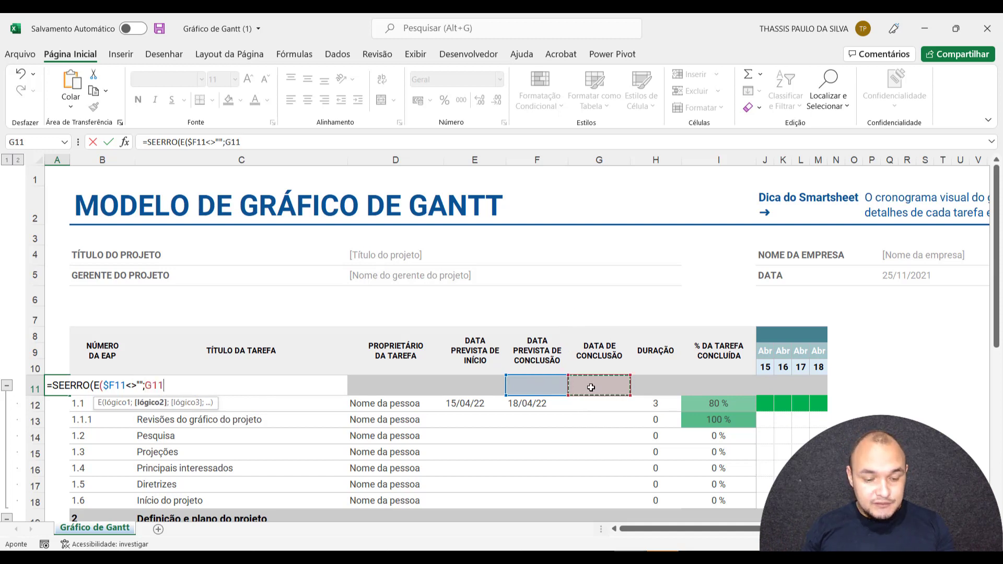
{"action": "key", "text": "F4"}
{"action": "key", "text": "F4"}
{"action": "key", "text": "F4"}
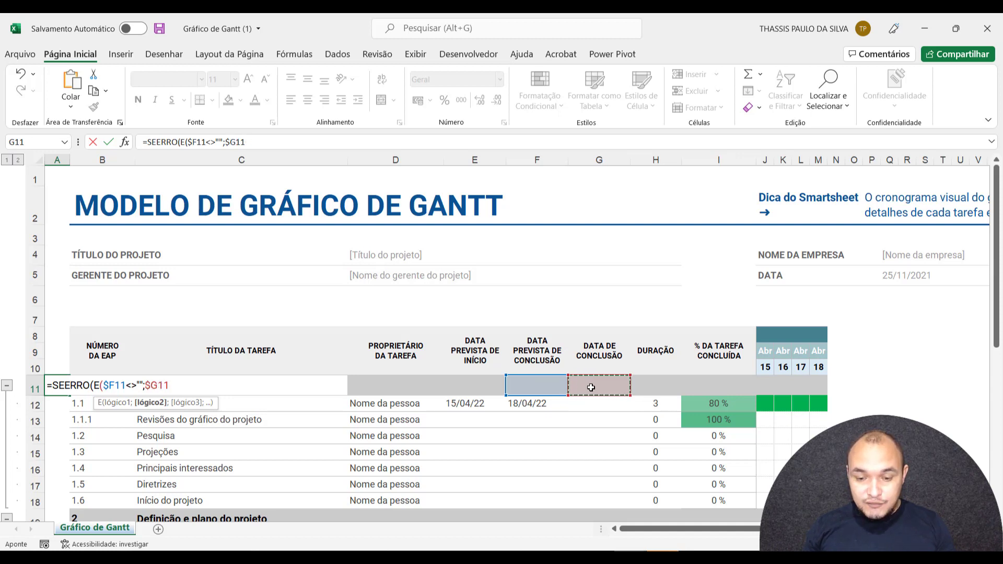
{"action": "type", "text": "=\"\""}
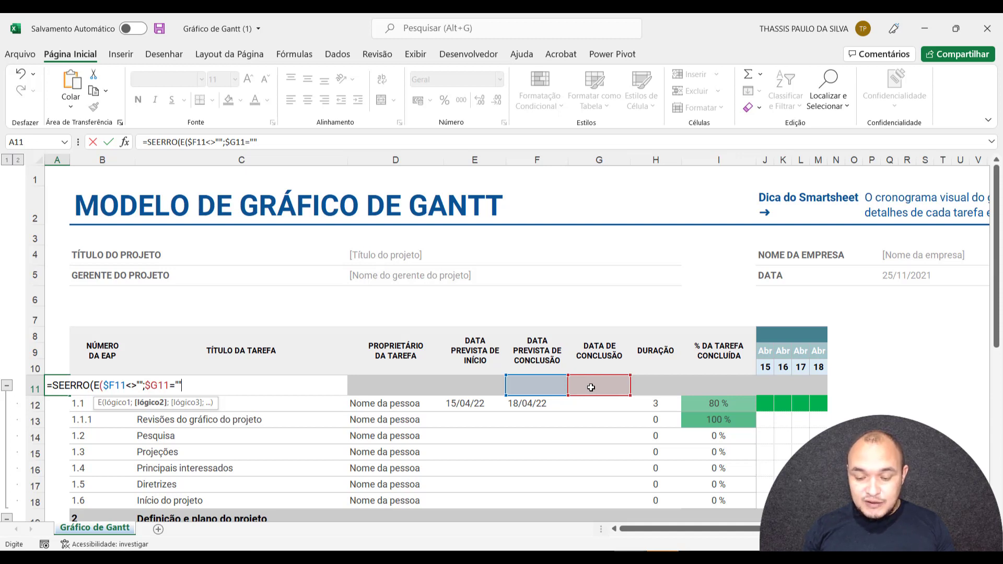
{"action": "type", "text": ";"}
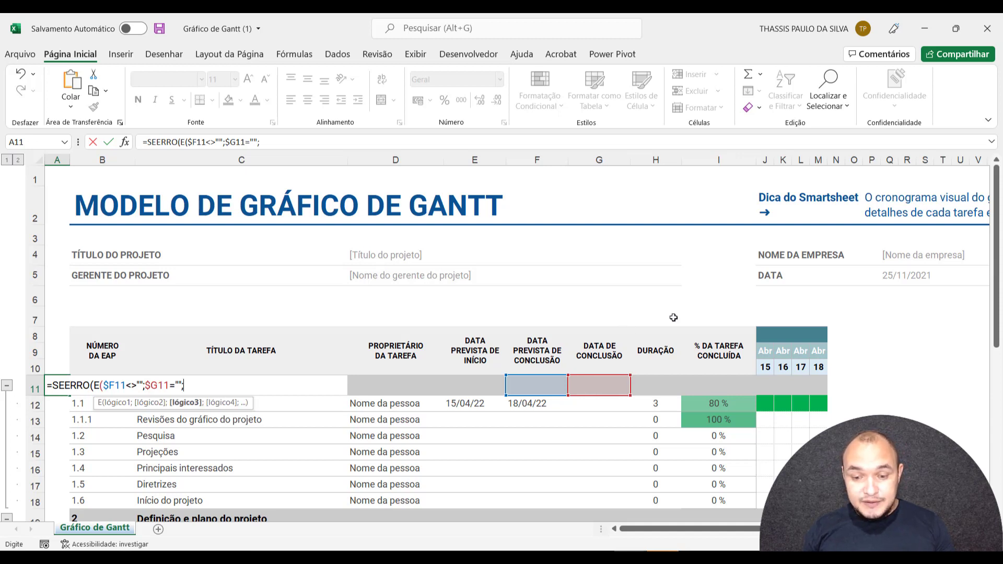
Add the third condition J$10+1<=HOJE() to the A11 formula, locking only the row of the first timeline date
{"action": "left_click", "coordinate": [769, 366]}
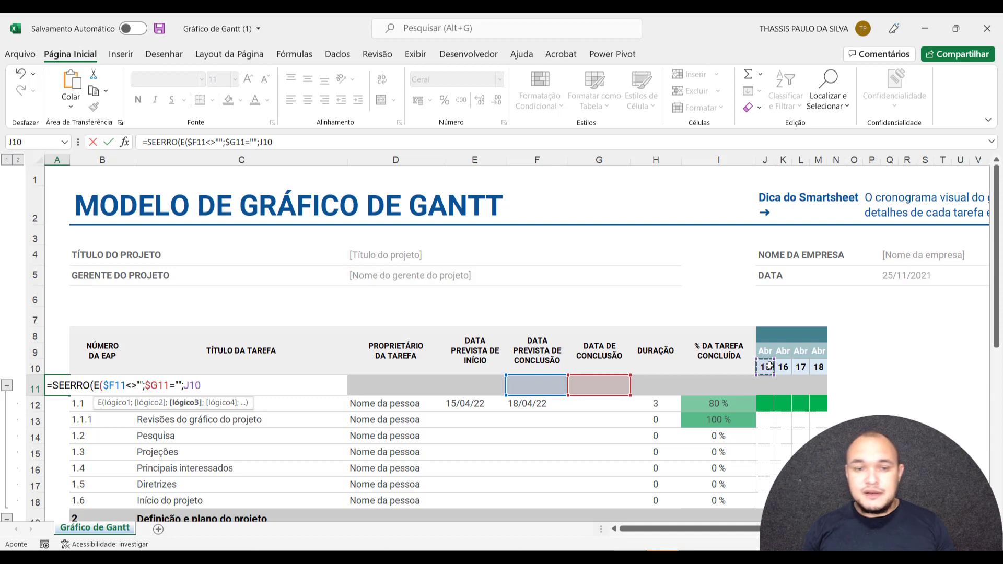
{"action": "key", "text": "F4"}
{"action": "key", "text": "F4"}
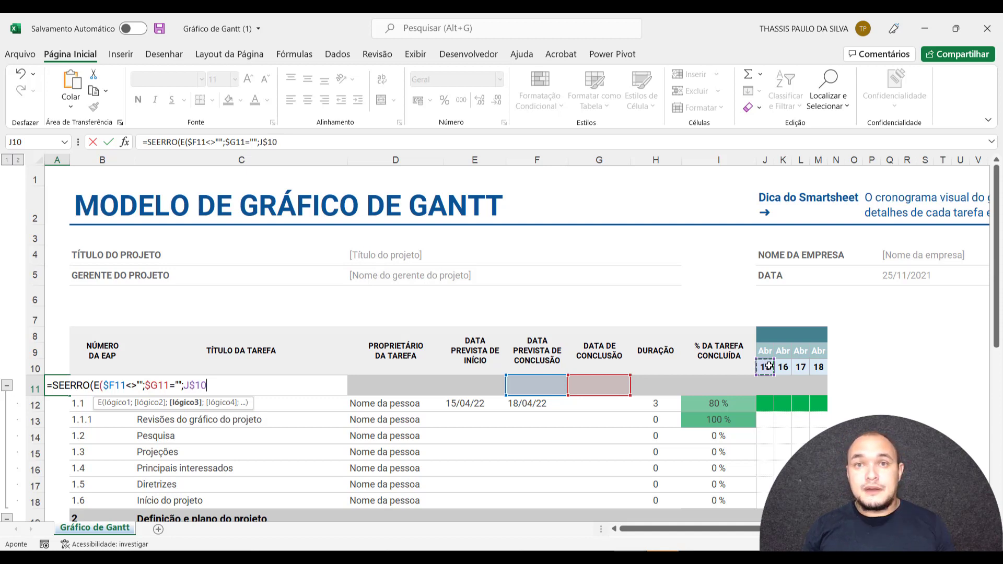
{"action": "type", "text": "+1"}
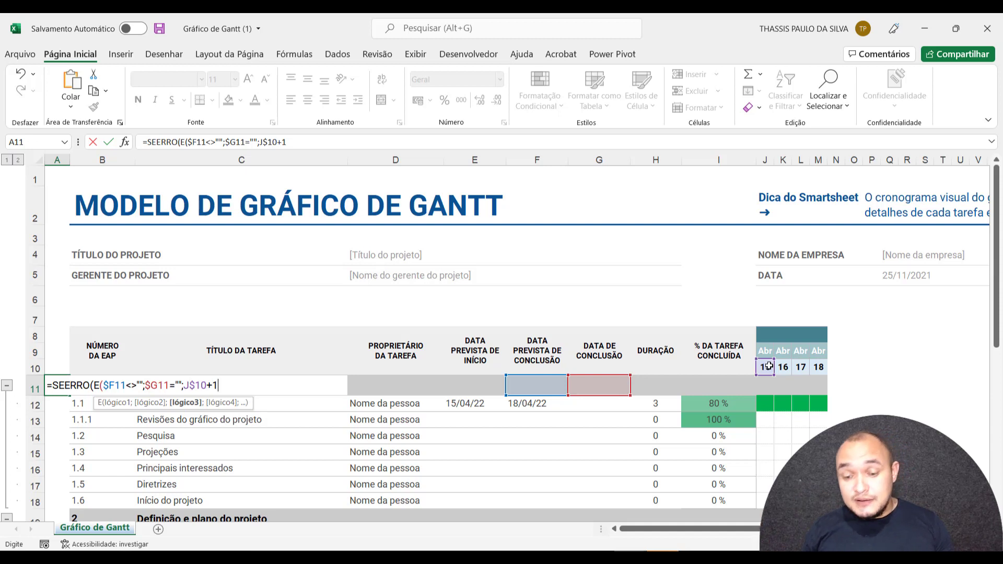
{"action": "type", "text": "<="}
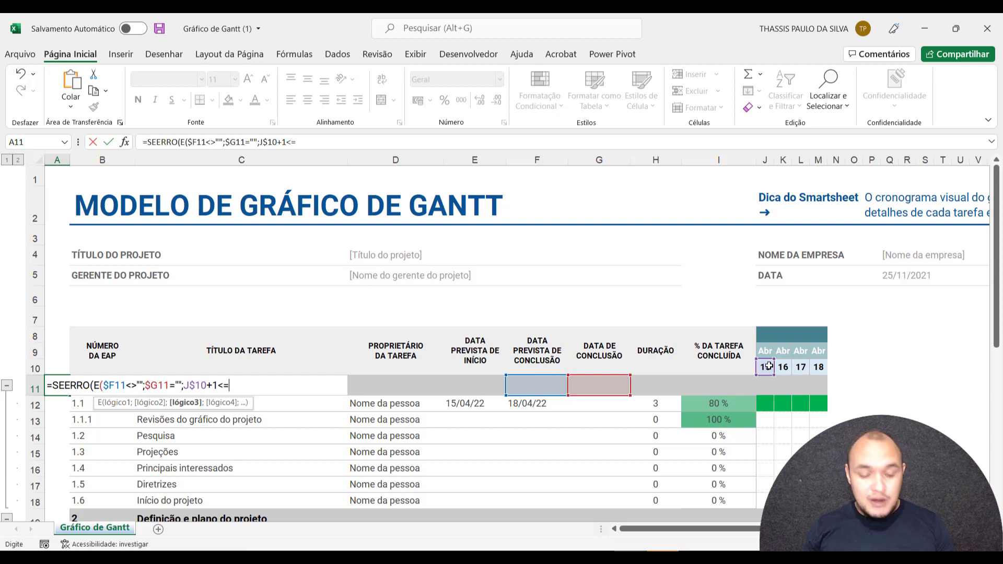
{"action": "type", "text": "HOJE"}
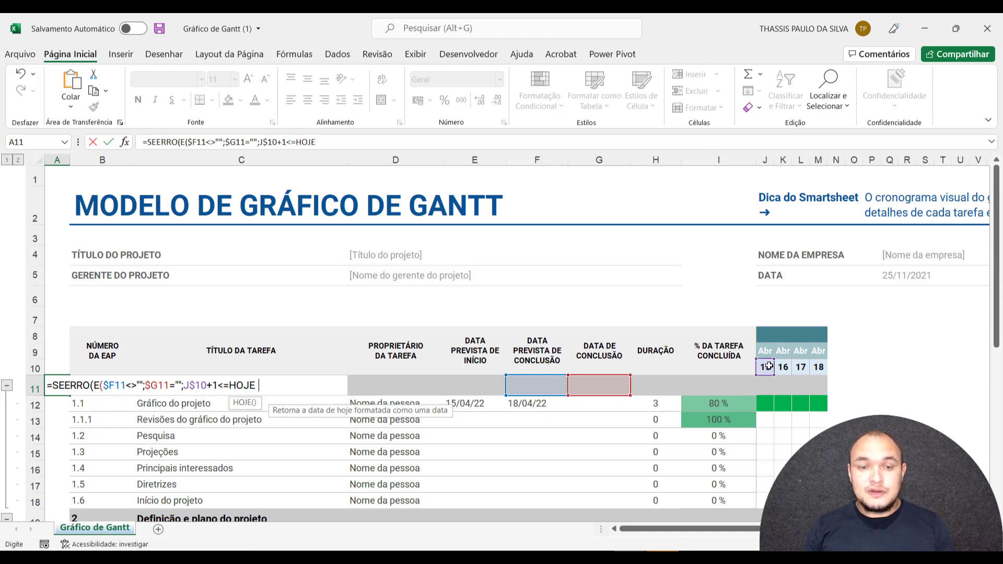
{"action": "type", "text": "()"}
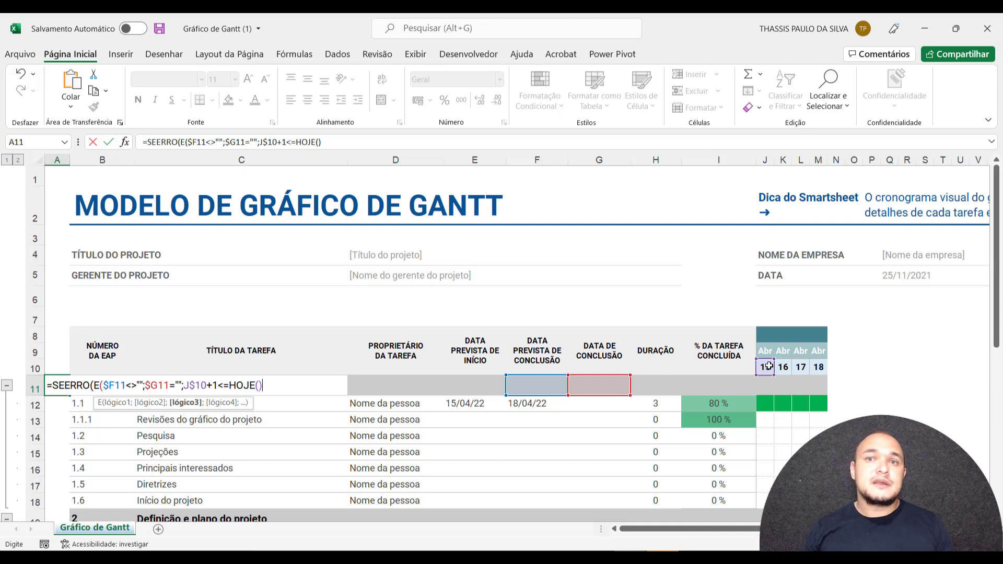
Close the AND test in A11, set "" as the error result, commit the SEERRO formula and autofit column A
{"action": "type", "text": ")"}
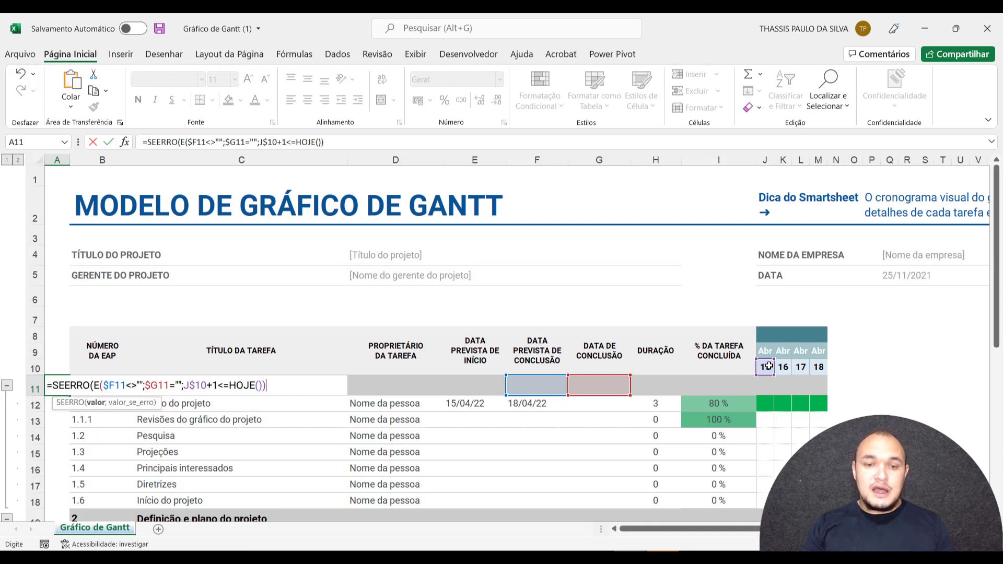
{"action": "type", "text": ";"}
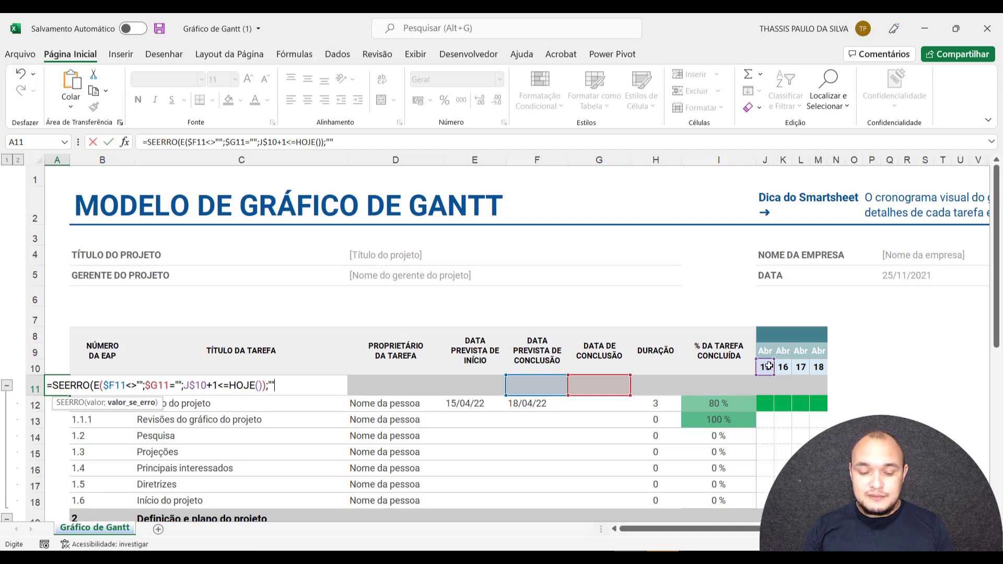
{"action": "type", "text": "\"\")"}
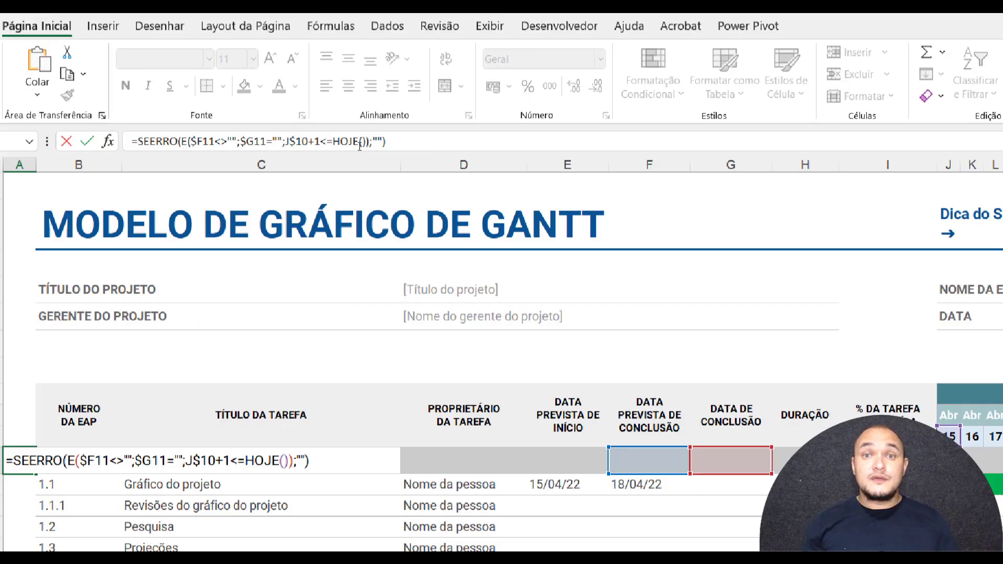
{"action": "key", "text": "ctrl+Return"}
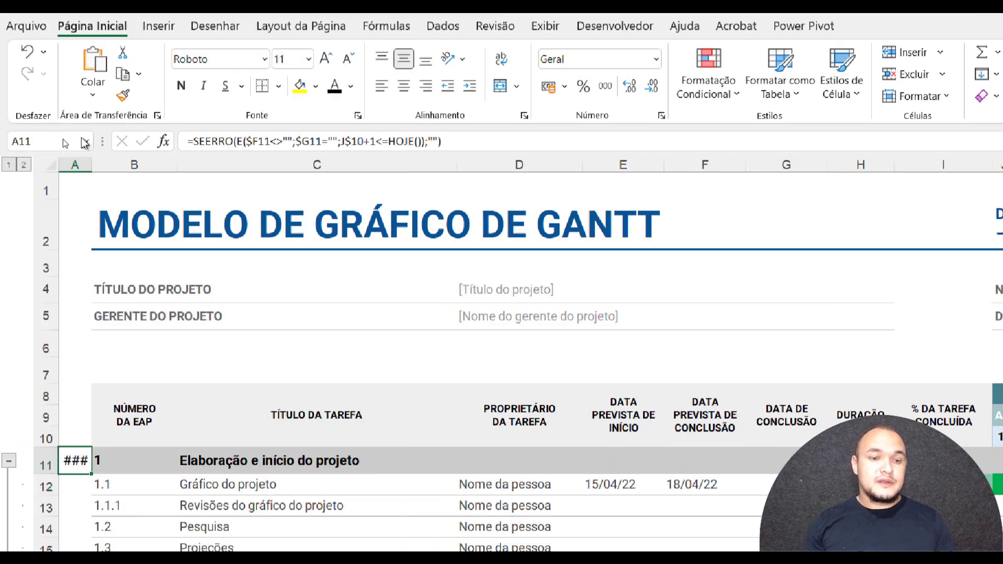
{"action": "double_click", "coordinate": [92, 160]}
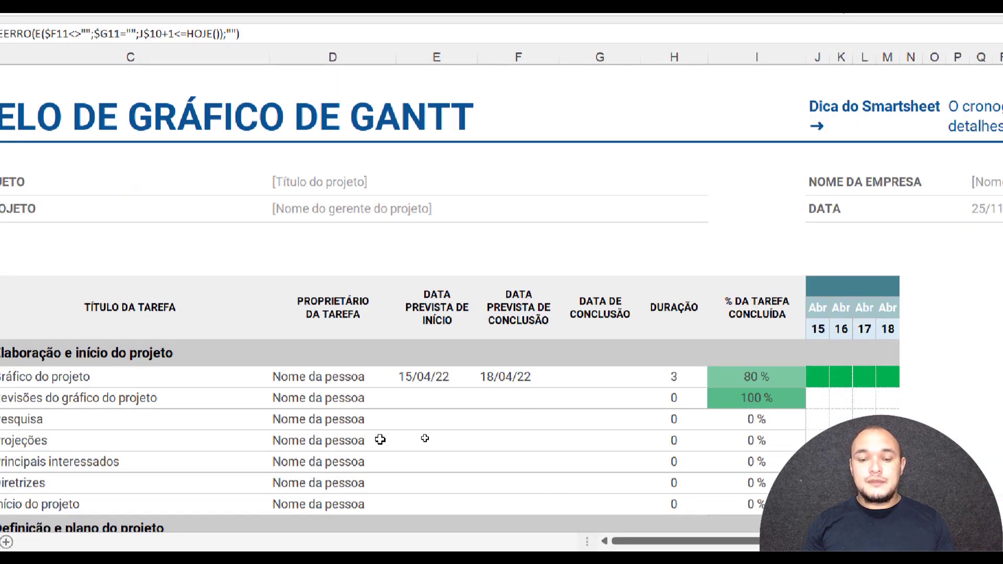
Fill the A11 formula down column A through the task rows and widen the column to fit its values
{"action": "left_click", "coordinate": [428, 377]}
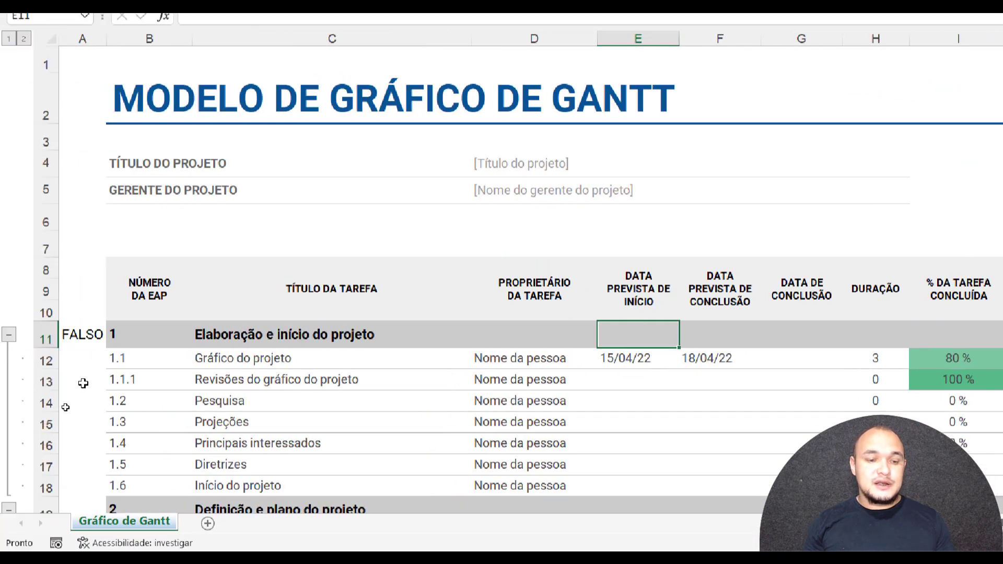
{"action": "key", "text": "Home"}
{"action": "left_click_drag", "start_coordinate": [104, 349], "coordinate": [84, 422]}
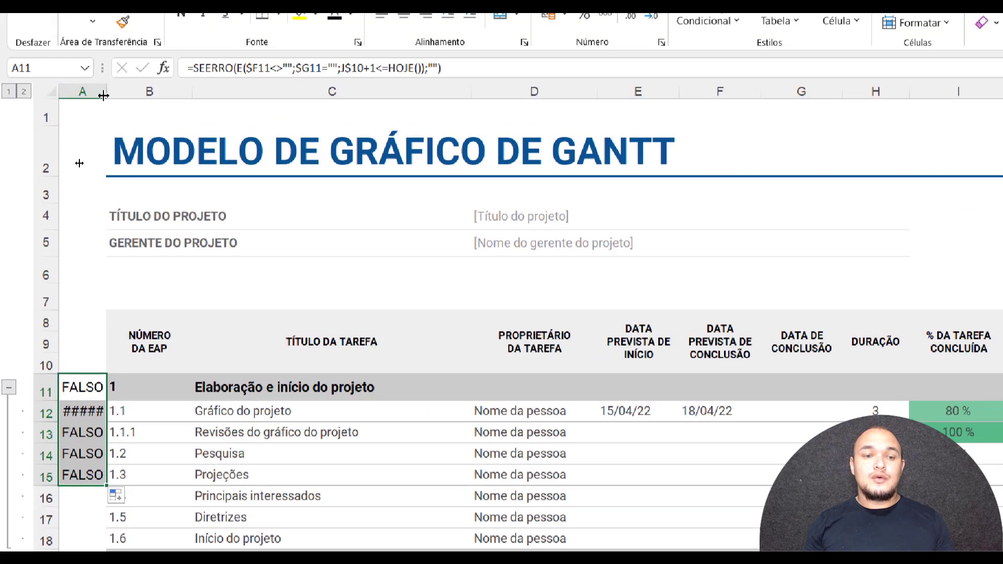
{"action": "left_click_drag", "start_coordinate": [107, 94], "coordinate": [146, 95]}
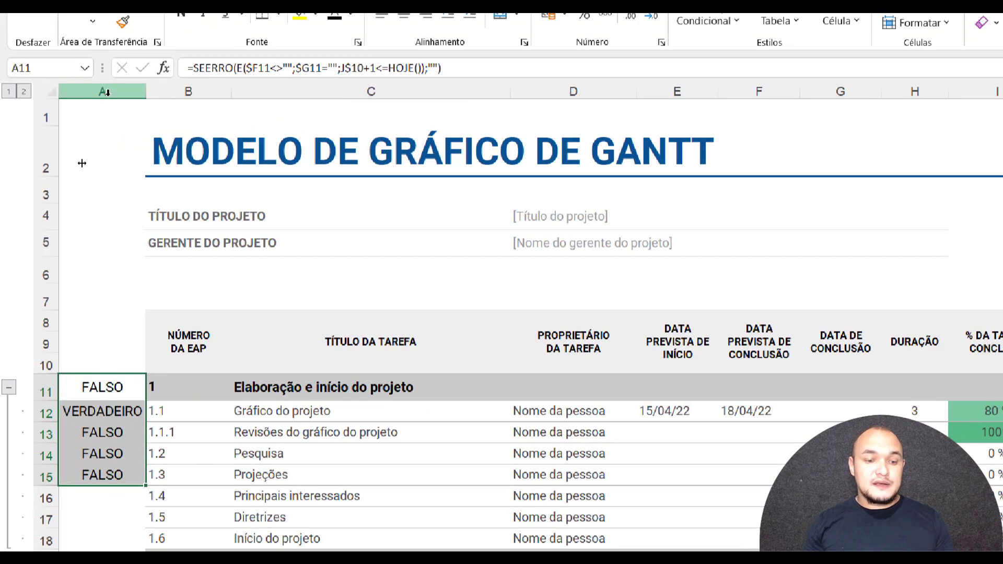
{"action": "left_click", "coordinate": [98, 392]}
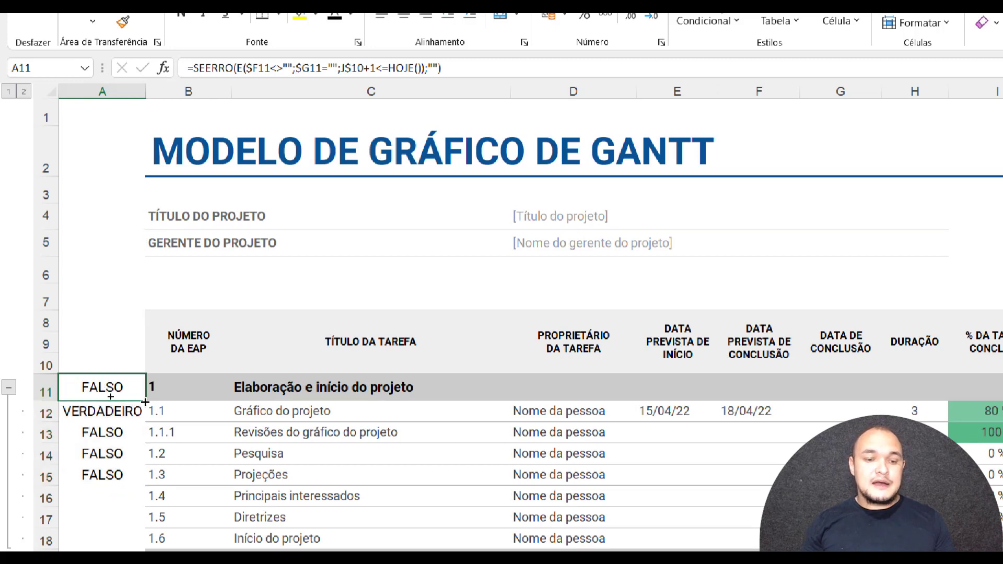
{"action": "left_click_drag", "start_coordinate": [145, 400], "coordinate": [139, 537]}
{"action": "left_click_drag", "start_coordinate": [139, 473], "coordinate": [127, 538]}
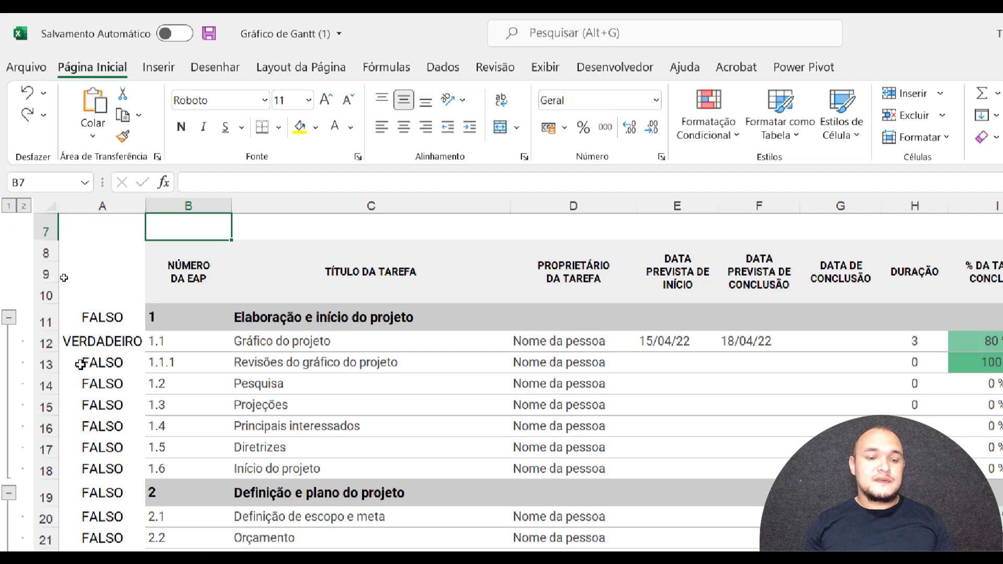
Try hiding the helper values in column A with a white font, test them against a yellow fill, and revert the formatting
{"action": "left_click", "coordinate": [80, 364]}
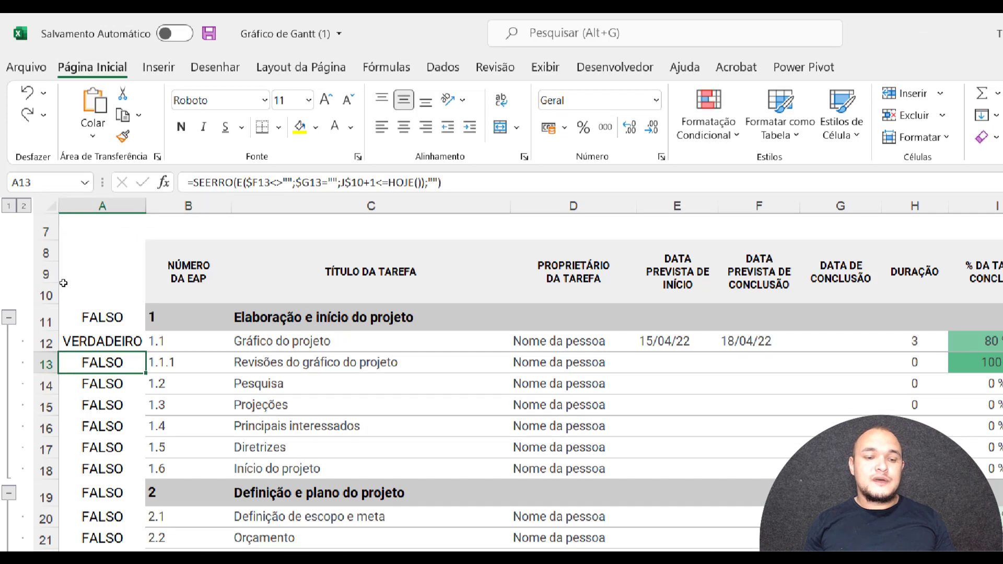
{"action": "left_click", "coordinate": [85, 384]}
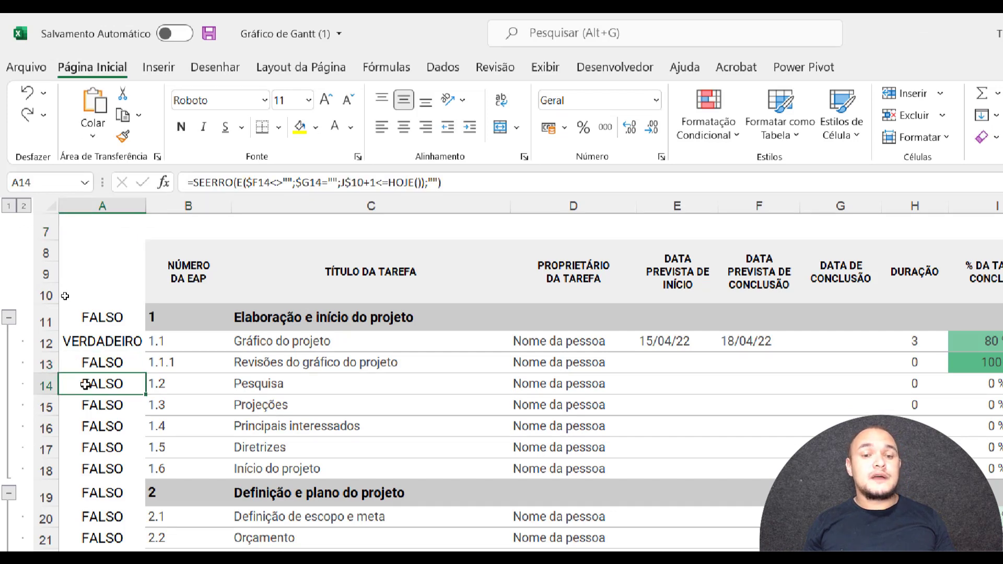
{"action": "left_click", "coordinate": [351, 127]}
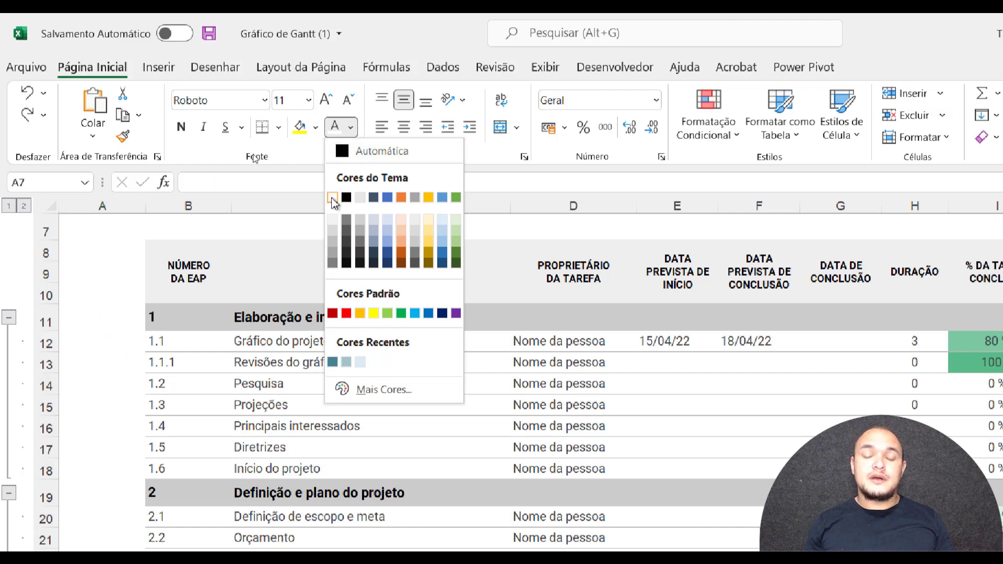
{"action": "left_click", "coordinate": [332, 197]}
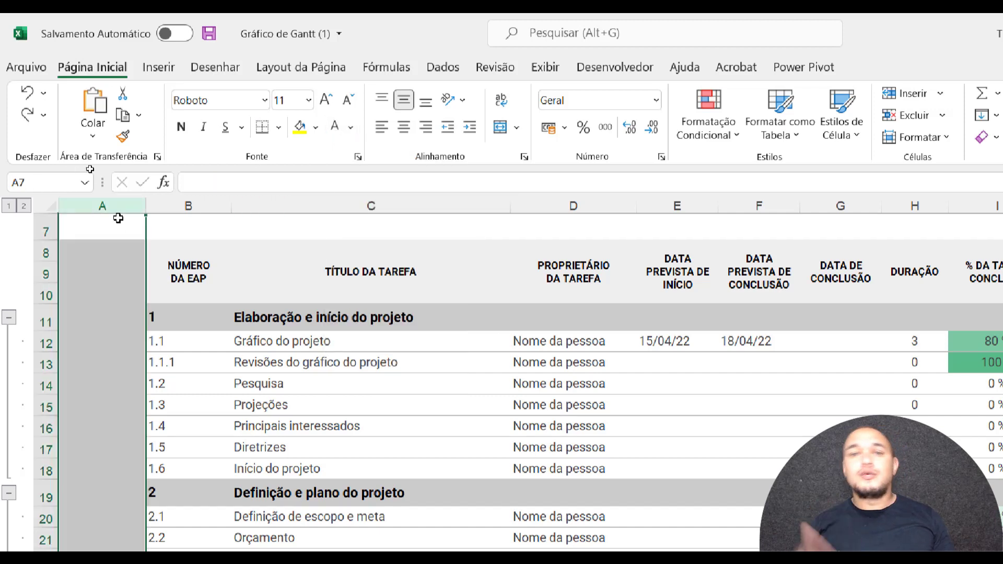
{"action": "left_click", "coordinate": [351, 127]}
{"action": "left_click", "coordinate": [346, 198]}
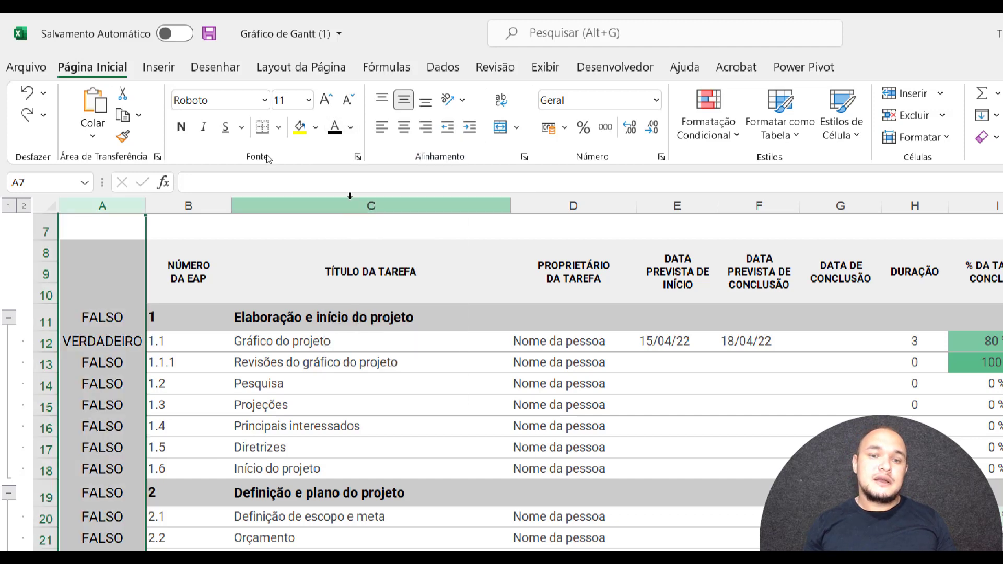
{"action": "left_click", "coordinate": [301, 127]}
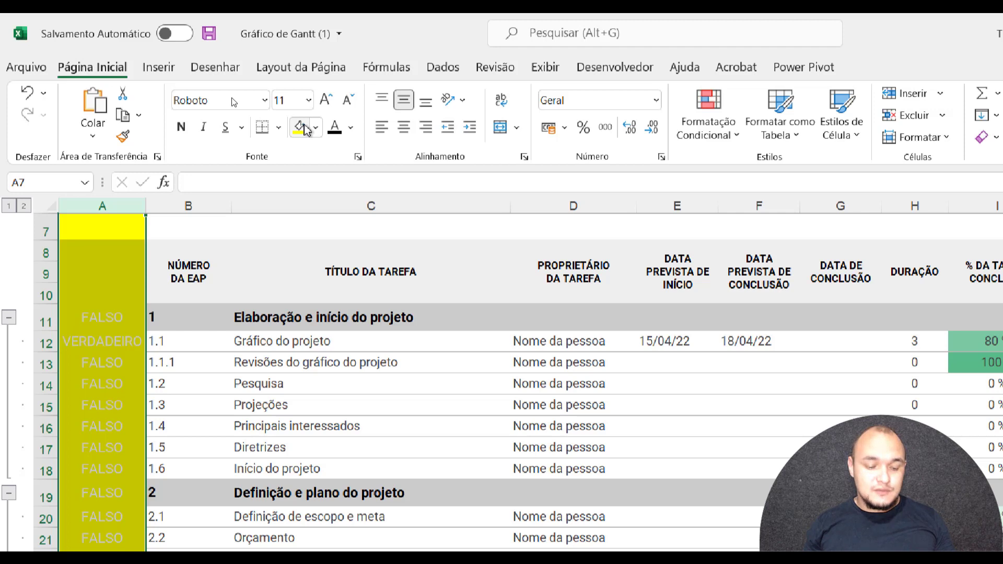
{"action": "key", "text": "ctrl+z"}
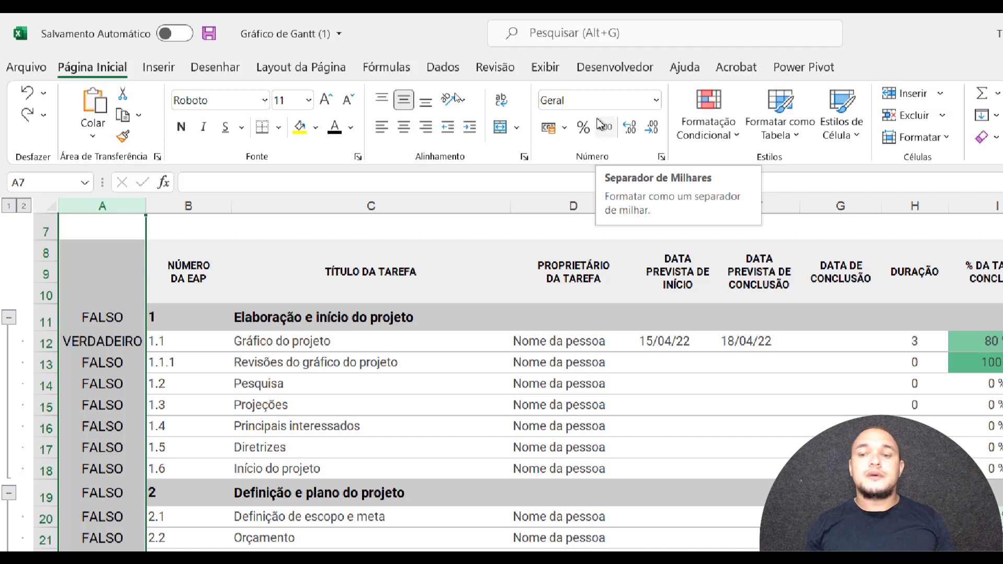
Hide the helper values in column A by applying the custom number format ;;; to the cells from A7 down
{"action": "left_click", "coordinate": [662, 158]}
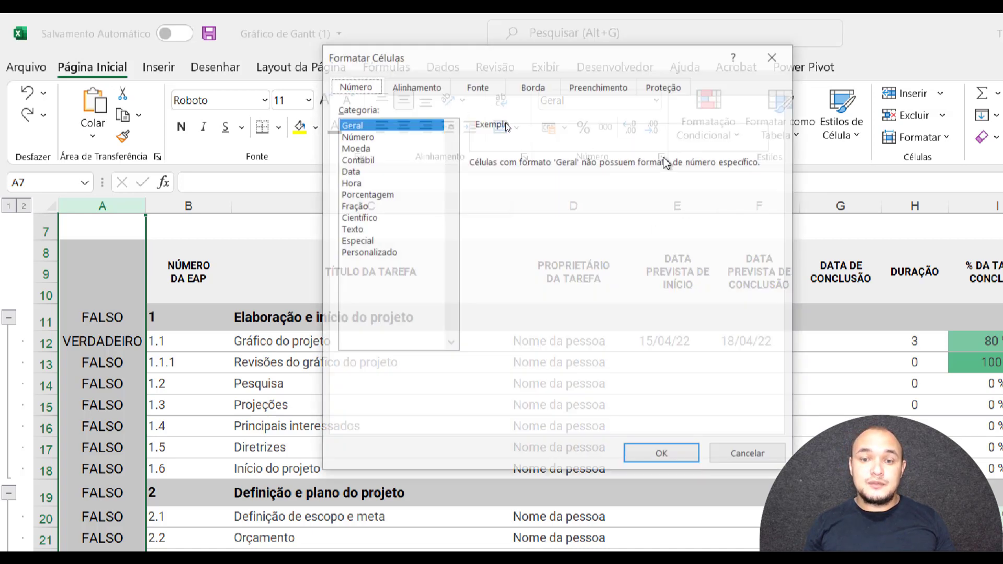
{"action": "left_click", "coordinate": [372, 254]}
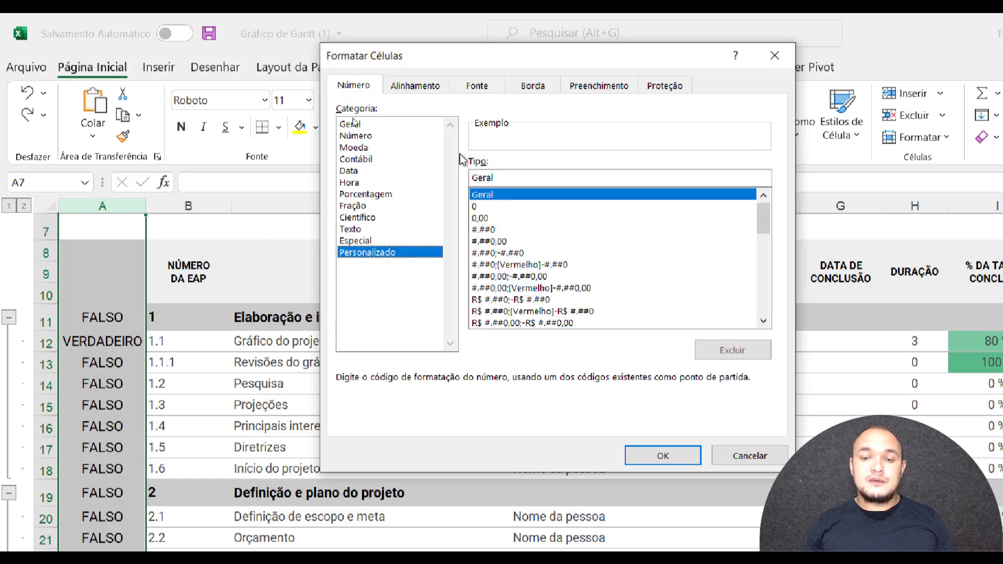
{"action": "left_click_drag", "start_coordinate": [503, 180], "coordinate": [450, 179]}
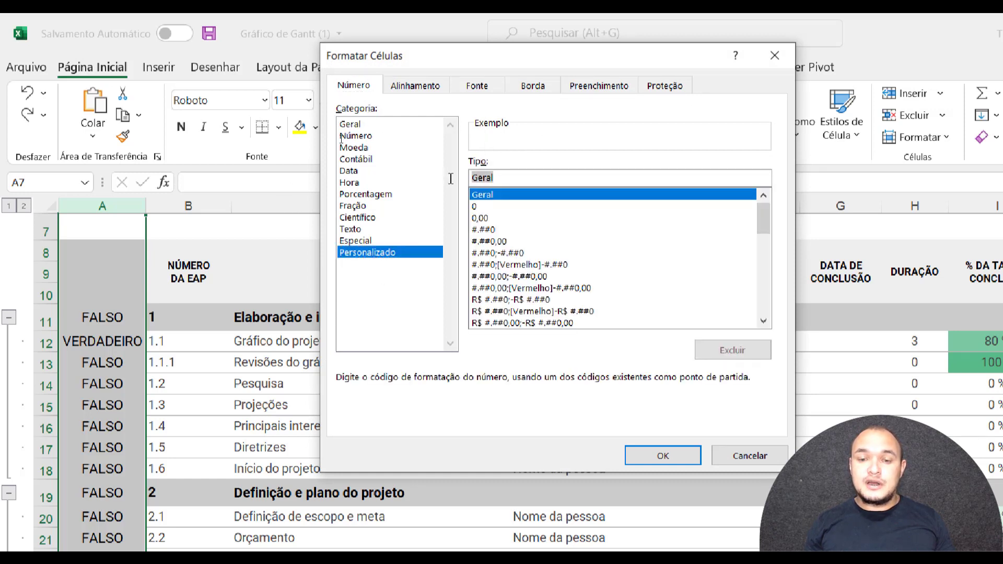
{"action": "key", "text": "BackSpace"}
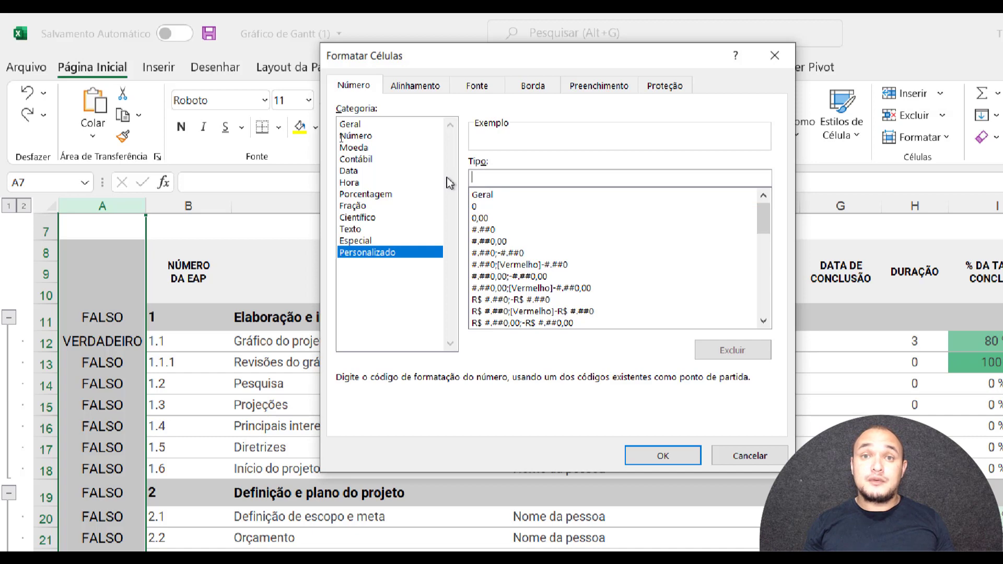
{"action": "type", "text": ";;;"}
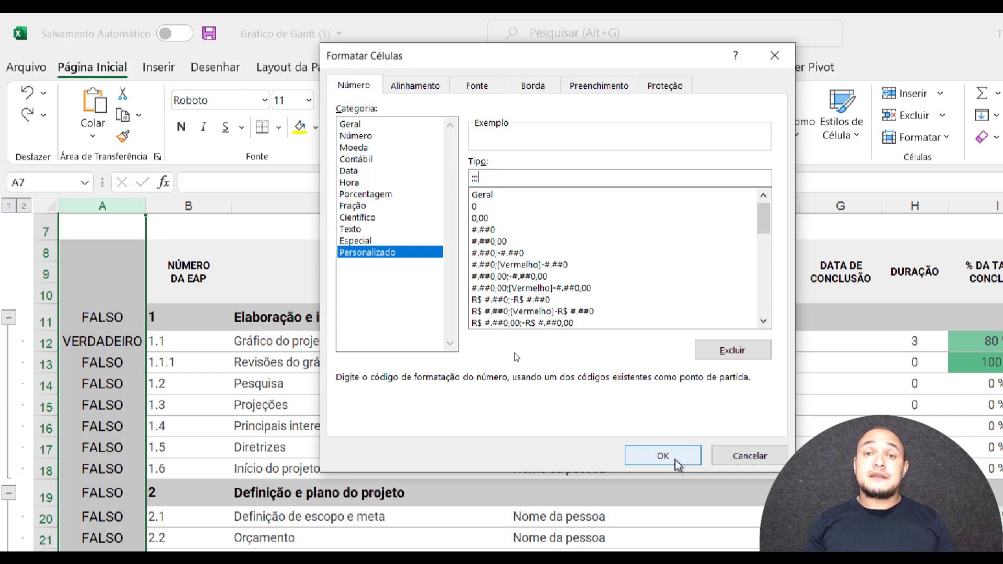
{"action": "left_click", "coordinate": [675, 458]}
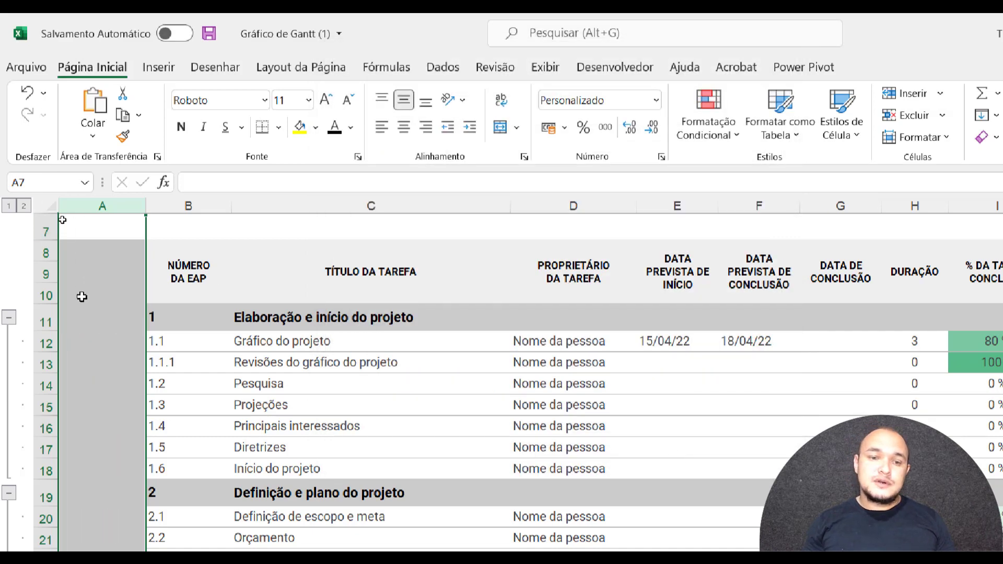
Test the hidden values against a yellow fill, undo the fill and narrow column A
{"action": "left_click", "coordinate": [299, 130]}
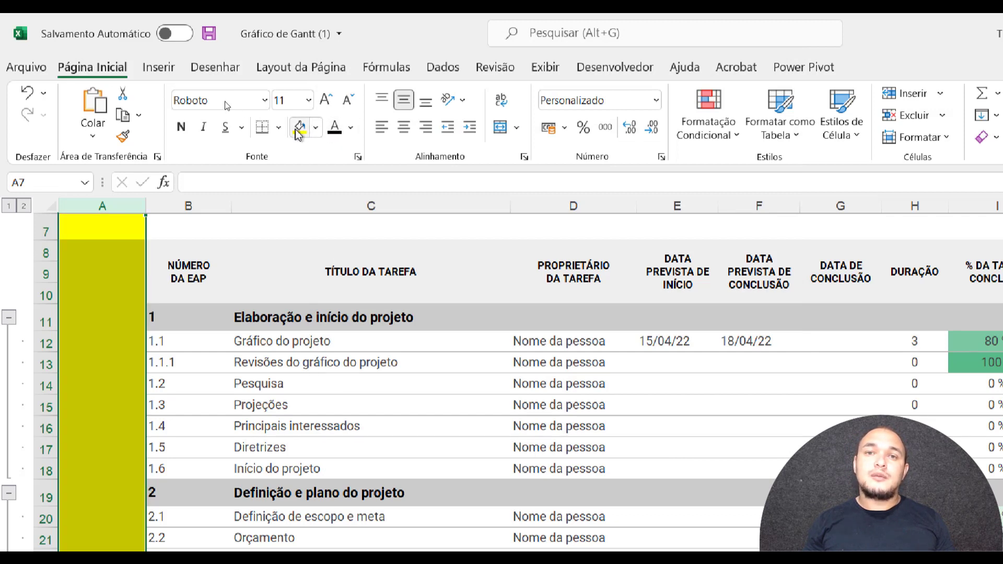
{"action": "key", "text": "ctrl+z"}
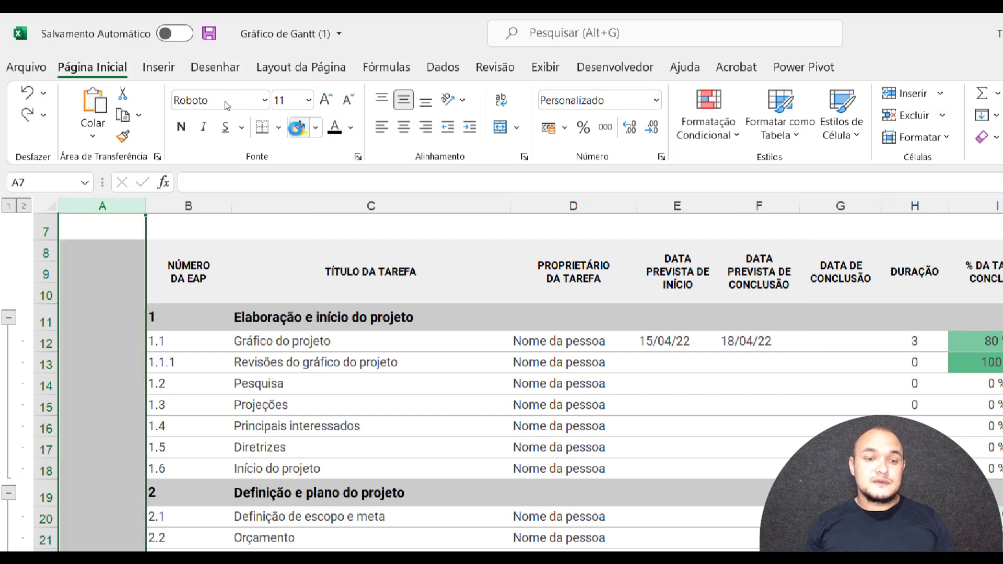
{"action": "left_click_drag", "start_coordinate": [145, 206], "coordinate": [90, 206]}
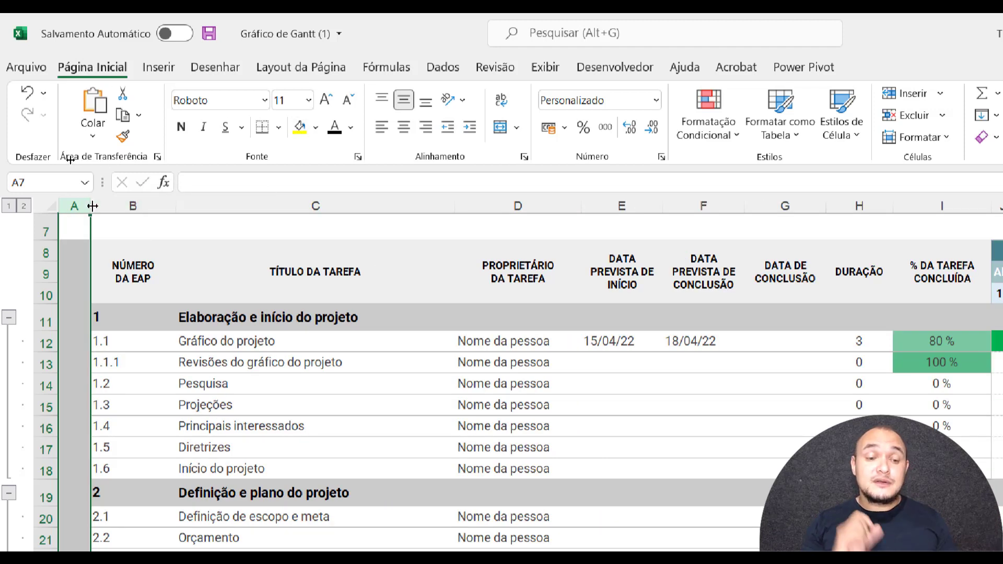
Review the helper formula in A12, the planned completion date in F12 and the timeline formulas in K10 and J10
{"action": "left_click", "coordinate": [73, 339]}
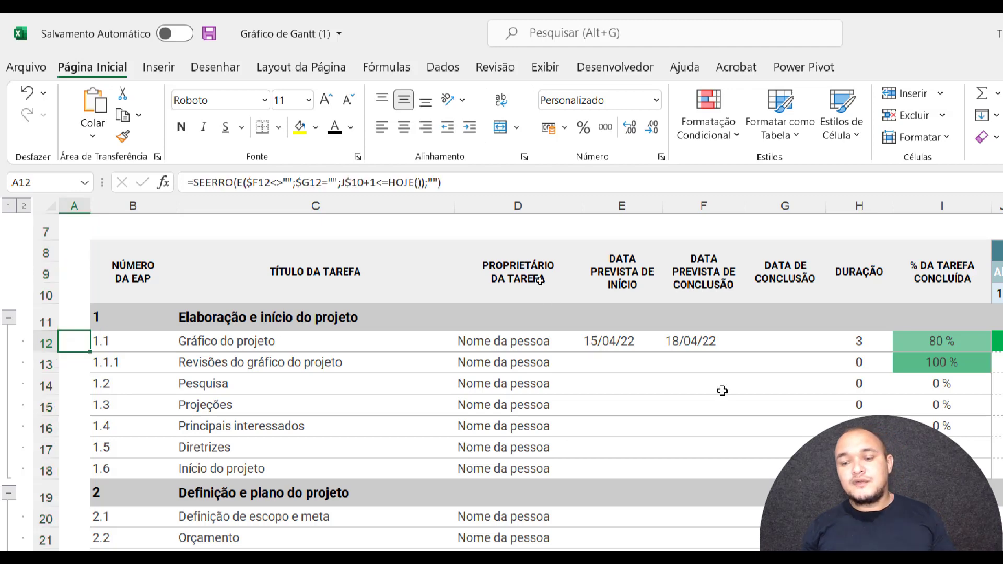
{"action": "left_click", "coordinate": [691, 349]}
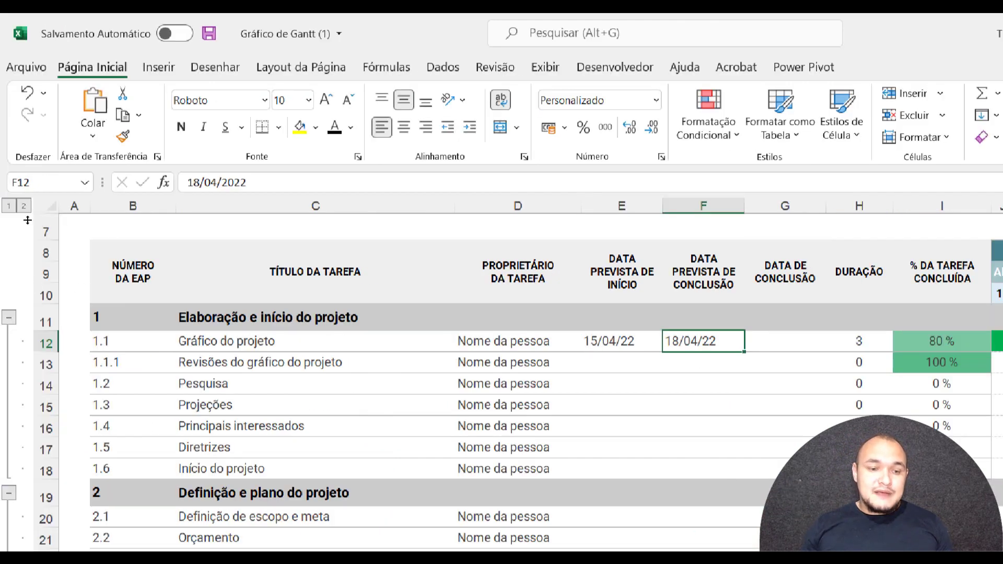
{"action": "left_click", "coordinate": [81, 345]}
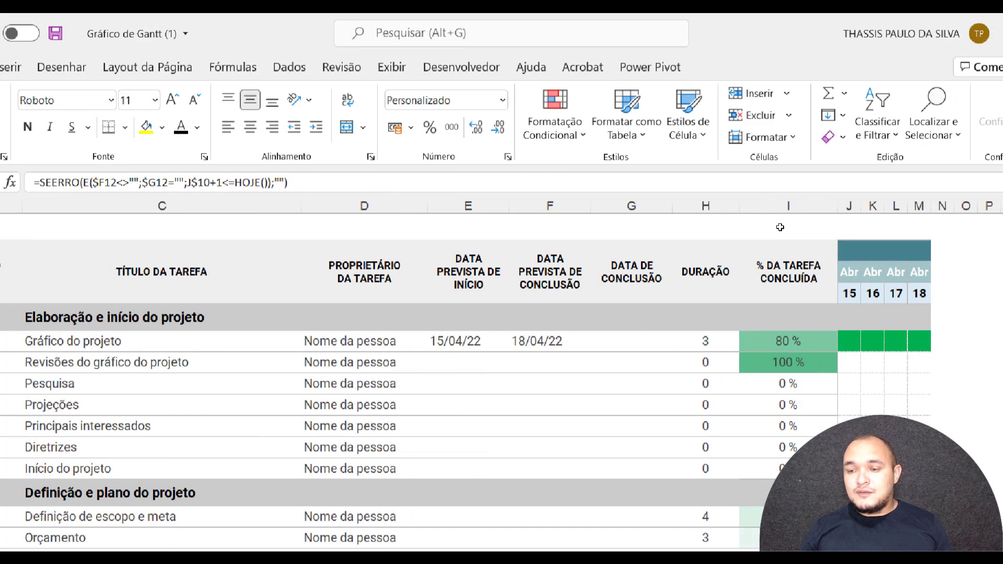
{"action": "left_click", "coordinate": [872, 293]}
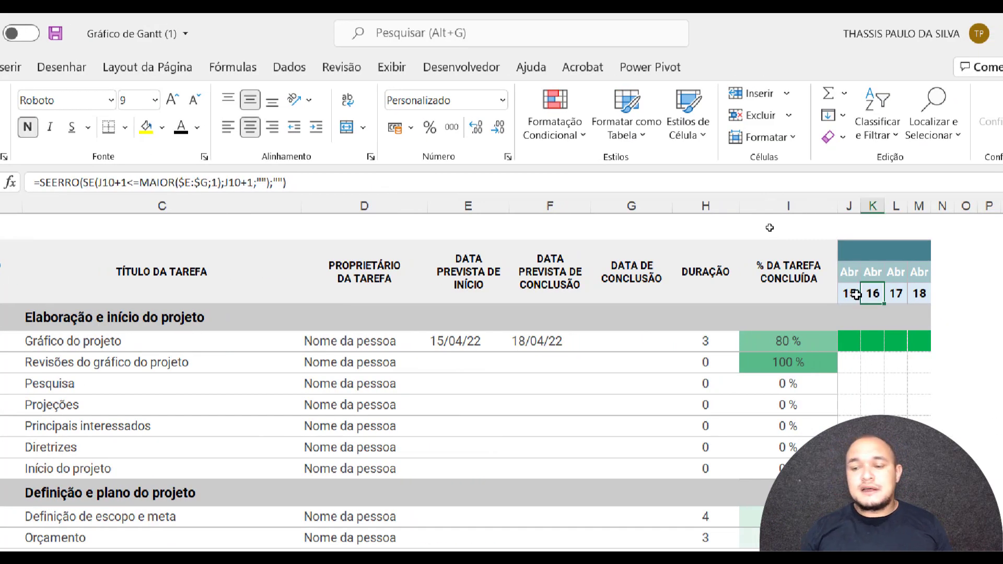
{"action": "left_click", "coordinate": [851, 294]}
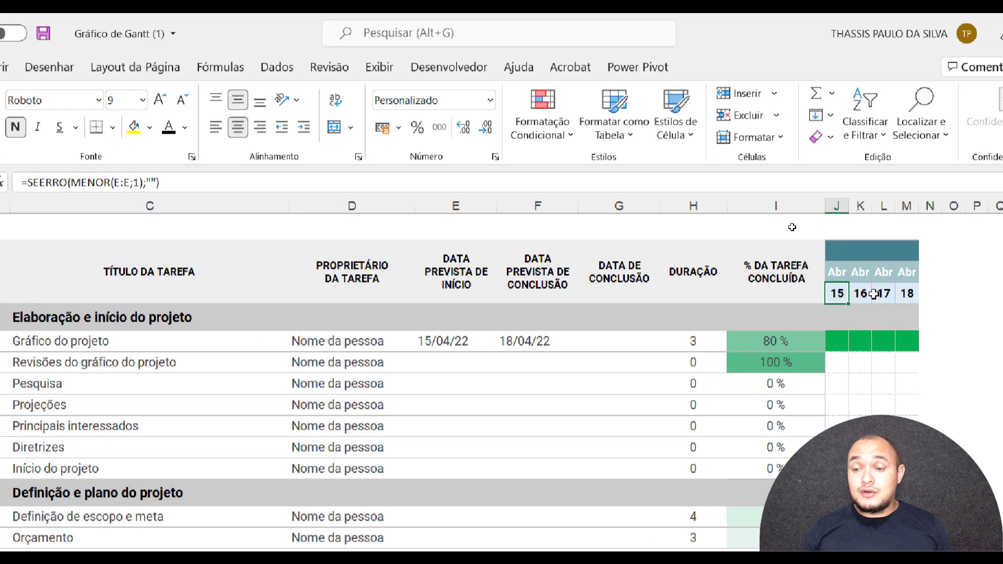
Rewrite the formula in K10 after SEERRO( so that it starts with SE(J10="";""; keeping the cell blank when J10 is empty
{"action": "left_click", "coordinate": [872, 294]}
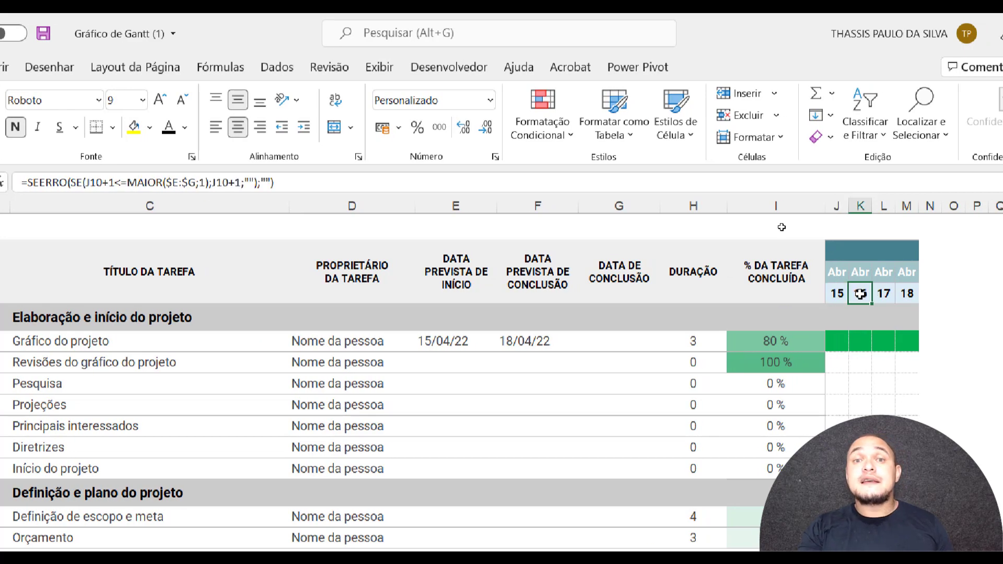
{"action": "left_click_drag", "start_coordinate": [316, 183], "coordinate": [107, 186]}
{"action": "key", "text": "BackSpace"}
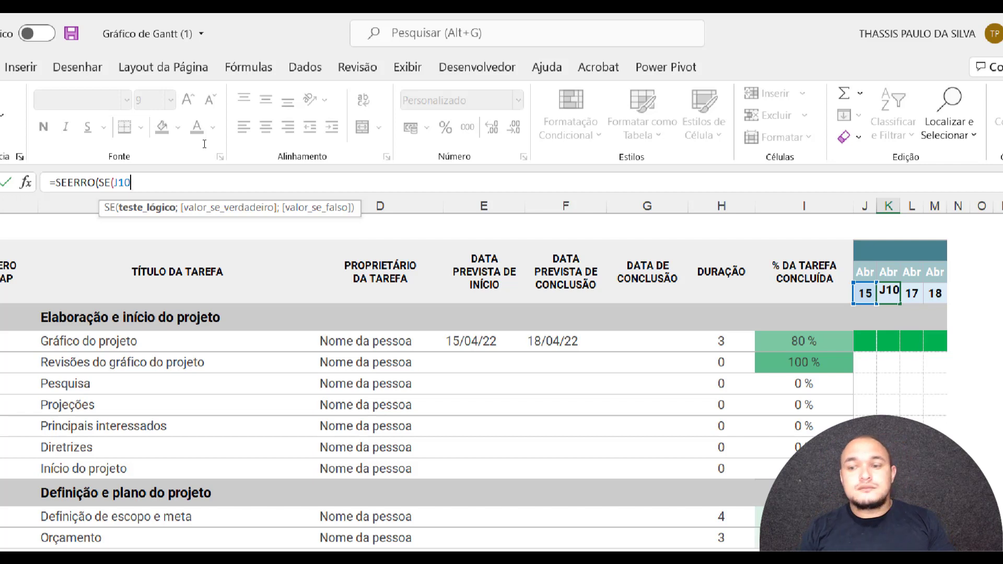
{"action": "type", "text": "=\"\""}
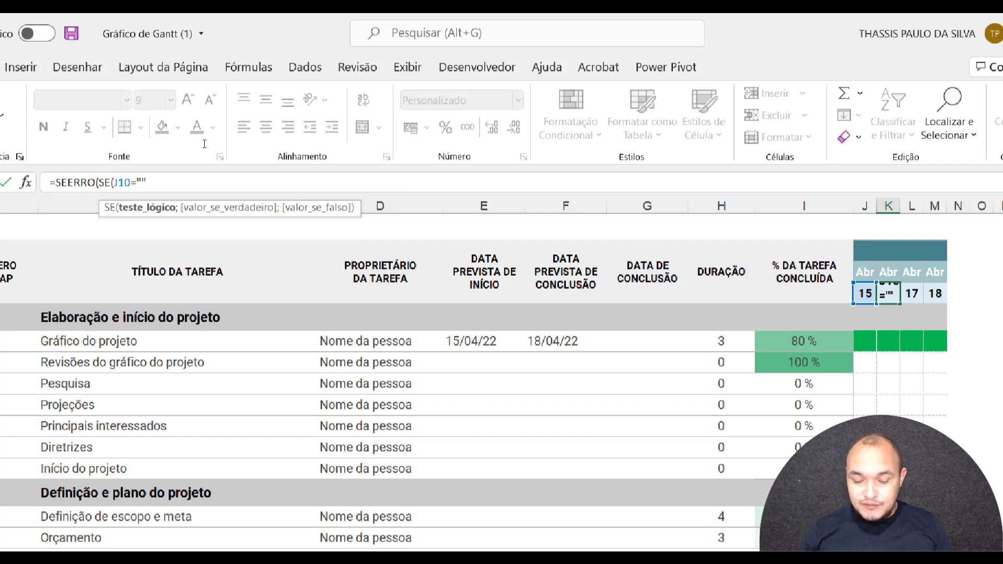
{"action": "type", "text": ";\"\""}
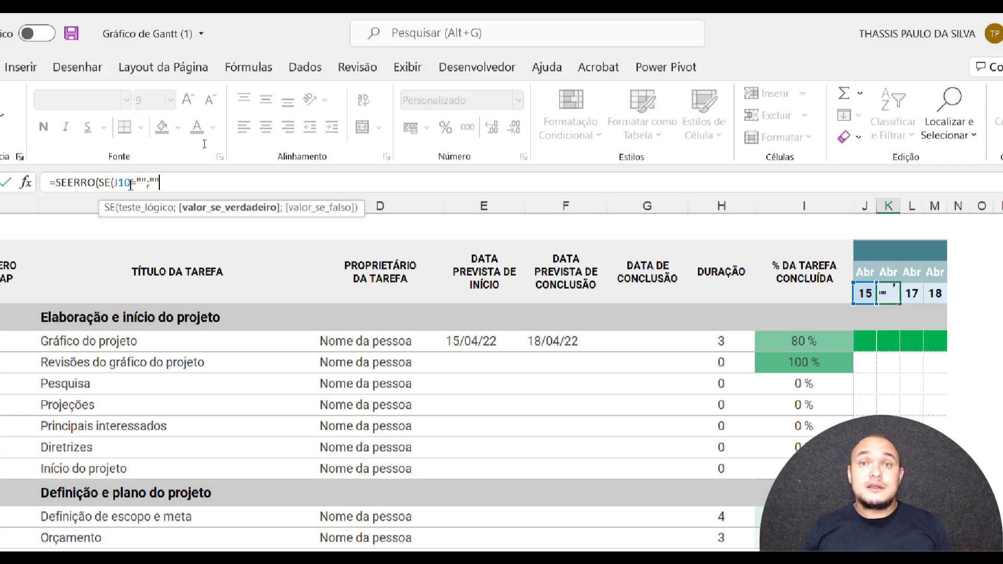
{"action": "type", "text": ";"}
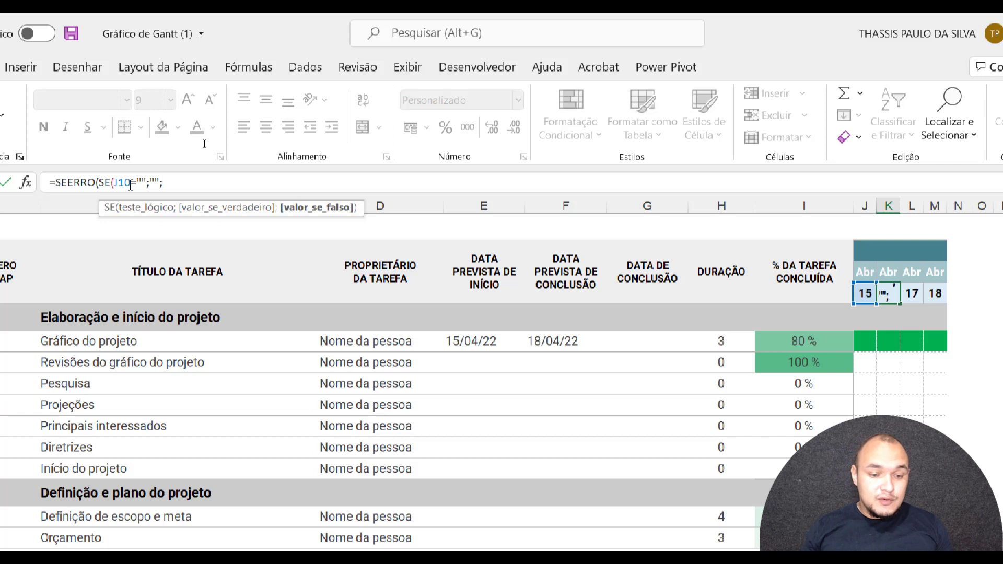
Nest a second SE in the K10 formula with E( and the first condition CONT.SE($A:$A;"VERDADEIRO")>0
{"action": "type", "text": "SE"}
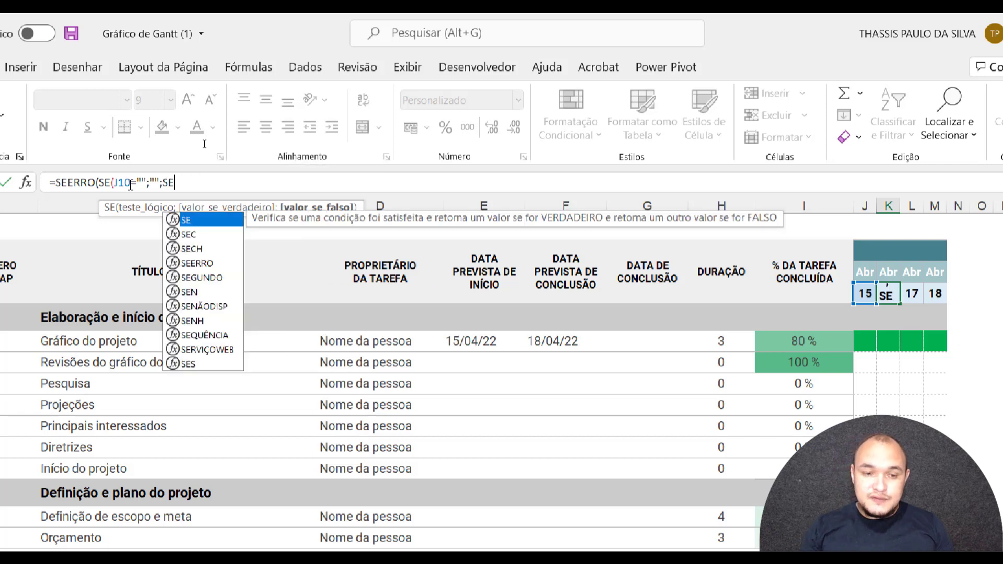
{"action": "type", "text": "(E("}
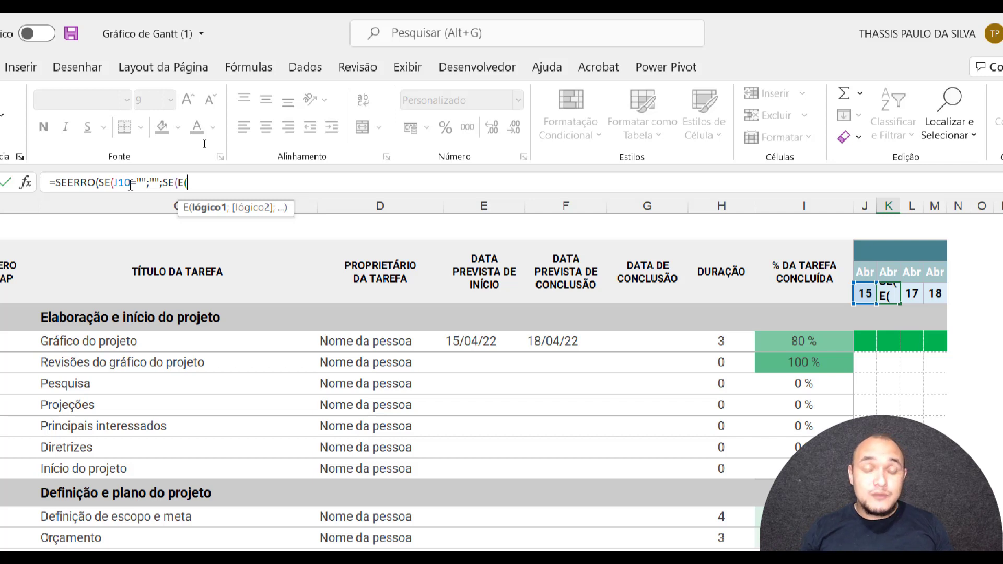
{"action": "type", "text": "CONT."}
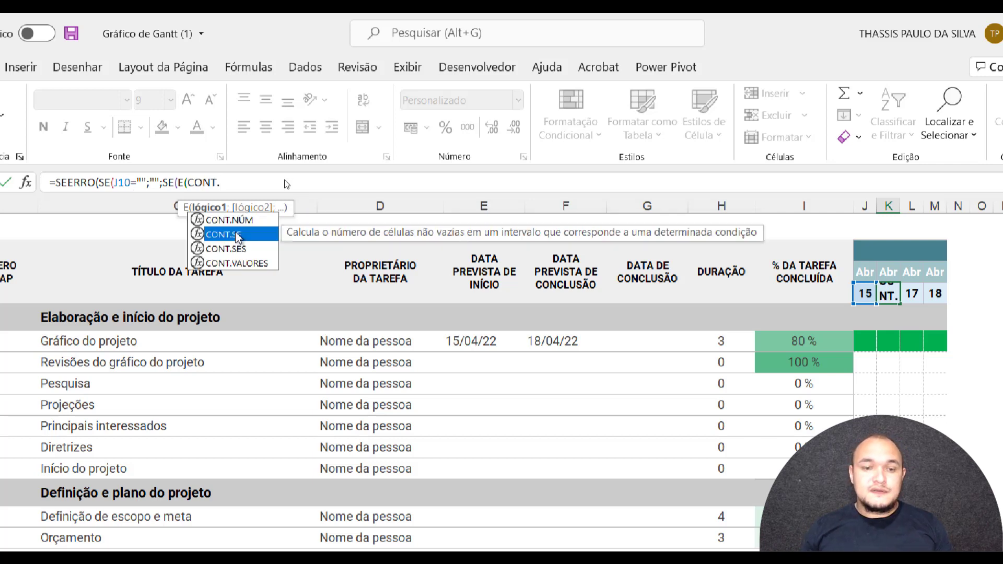
{"action": "double_click", "coordinate": [236, 232]}
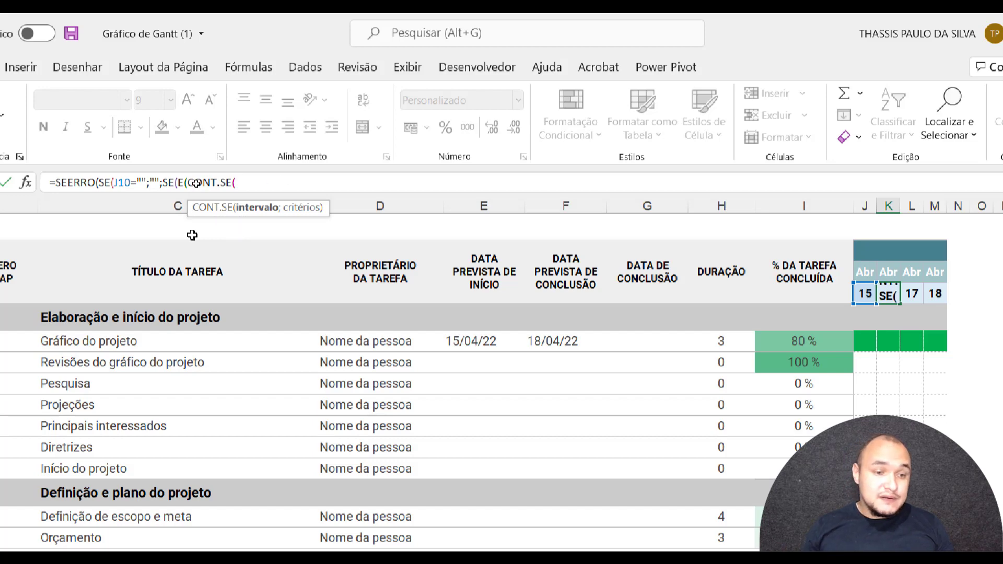
{"action": "left_click", "coordinate": [72, 205]}
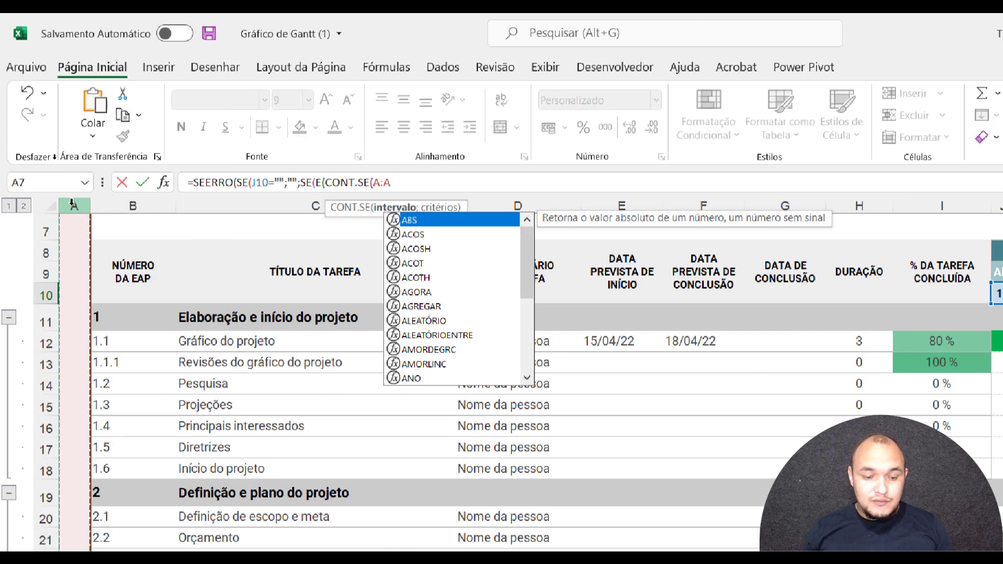
{"action": "key", "text": "F4"}
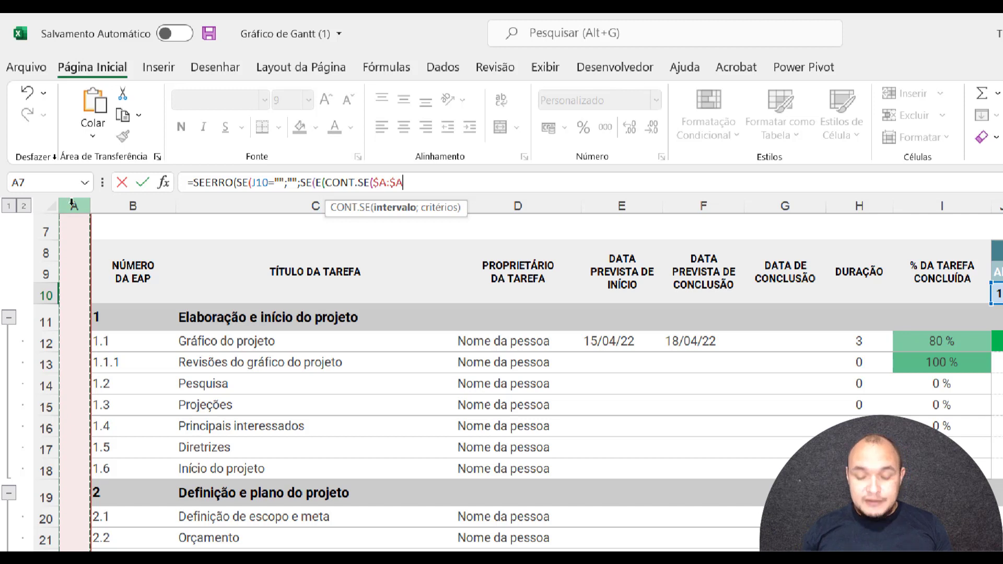
{"action": "type", "text": ";"}
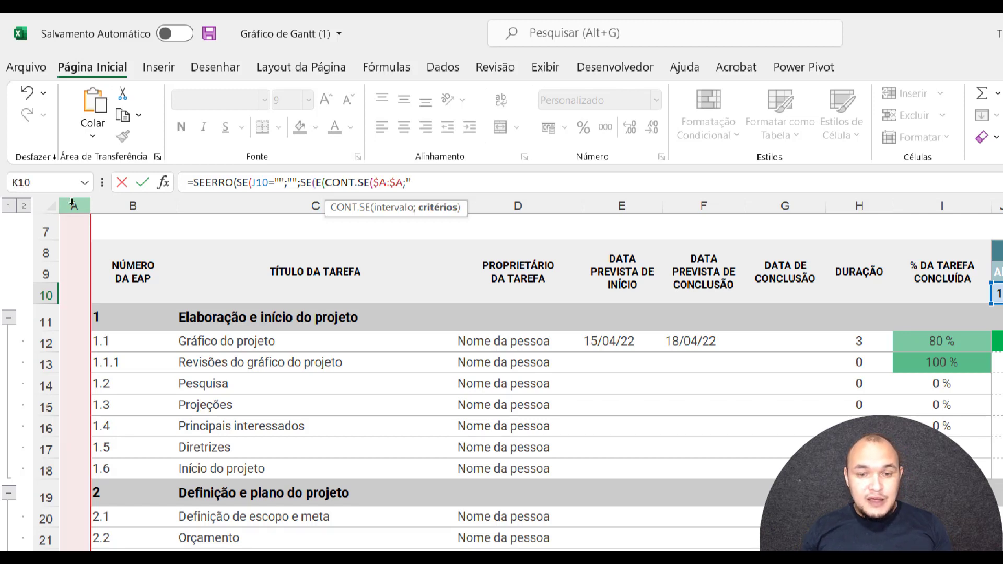
{"action": "type", "text": "\"VERDADEIRO\")>0"}
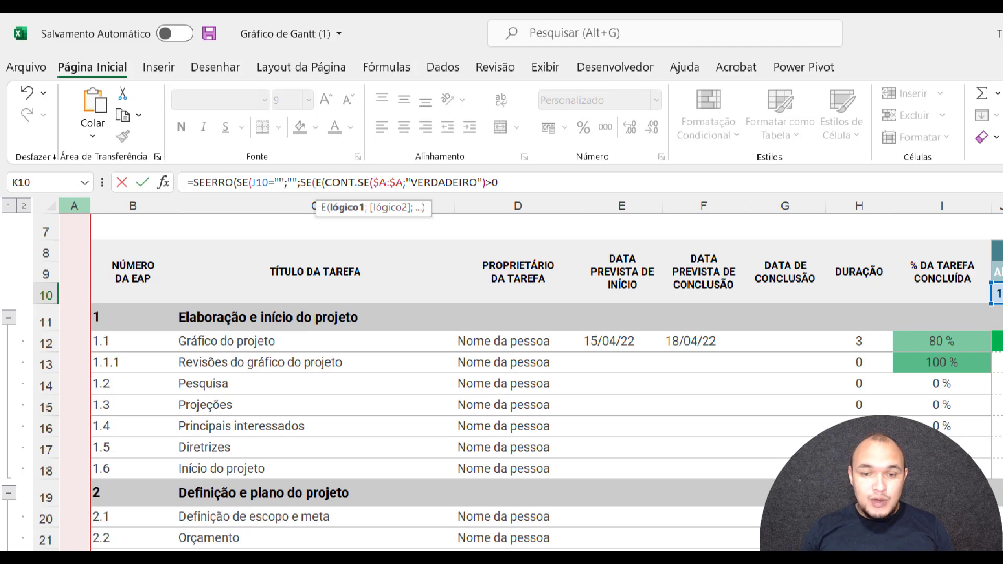
{"action": "type", "text": ";"}
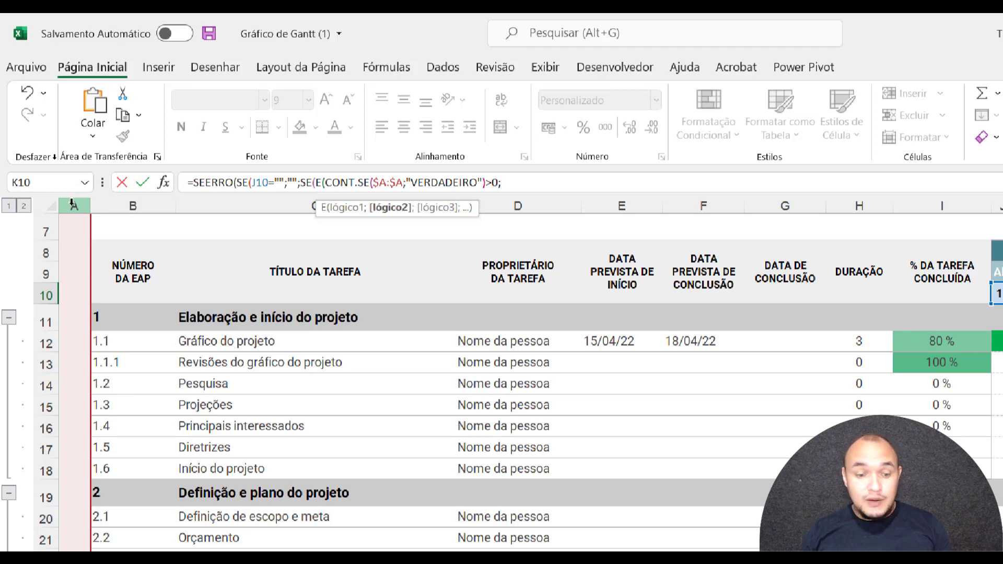
Add J10+1<=HOJE() as the second E condition in the K10 formula and return J10+1 when both are true
{"action": "left_click", "coordinate": [999, 295]}
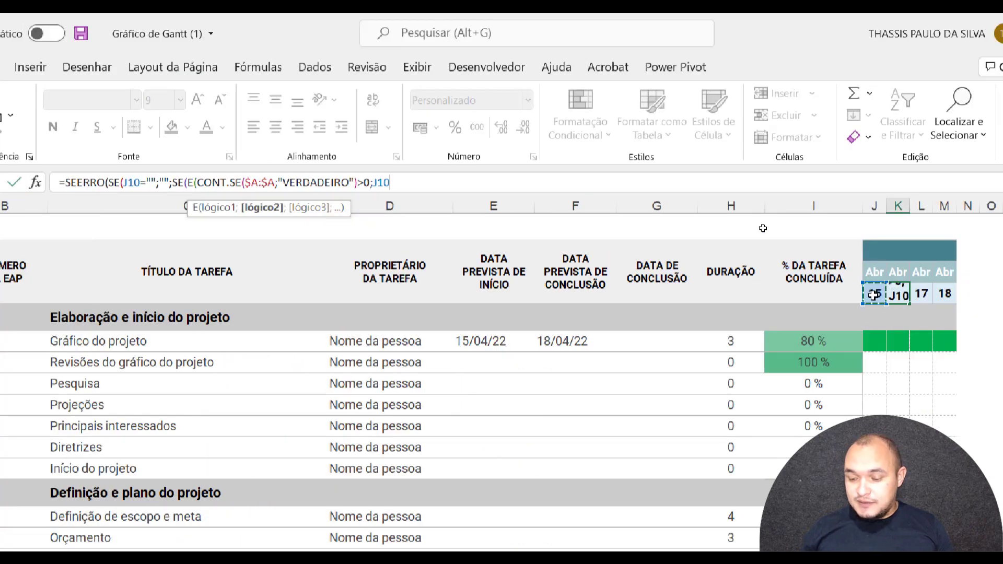
{"action": "type", "text": "+"}
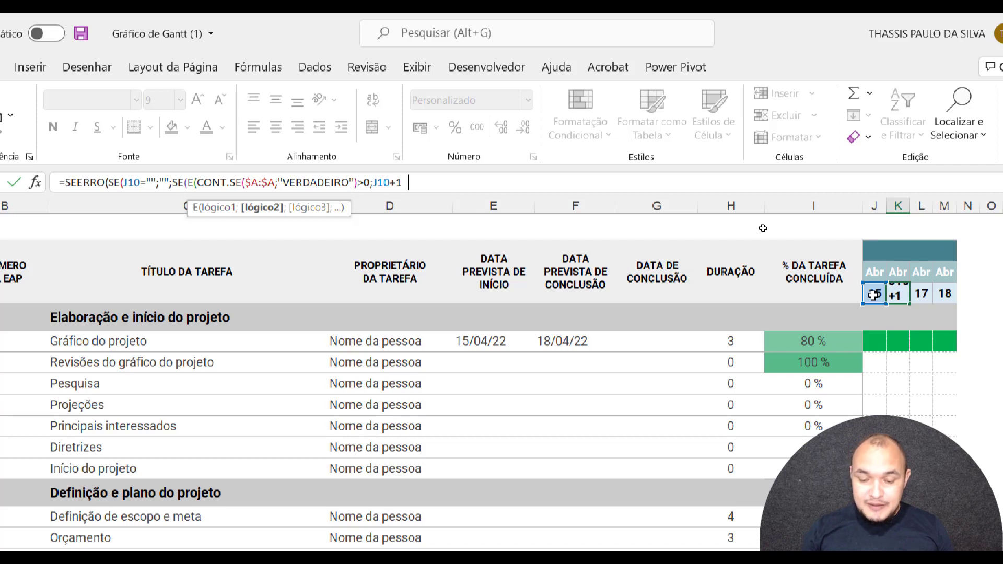
{"action": "type", "text": "1<=HOJE"}
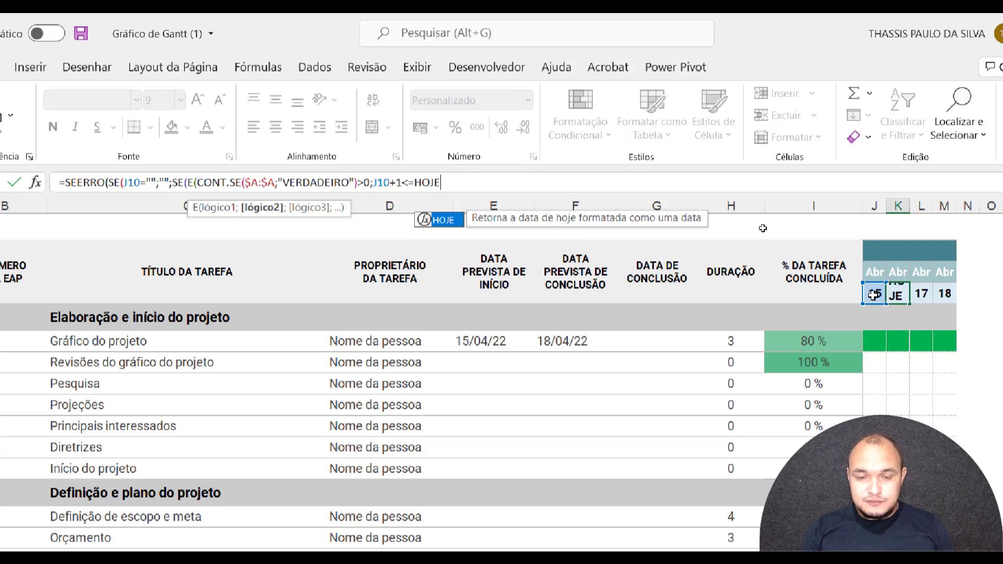
{"action": "type", "text": "()"}
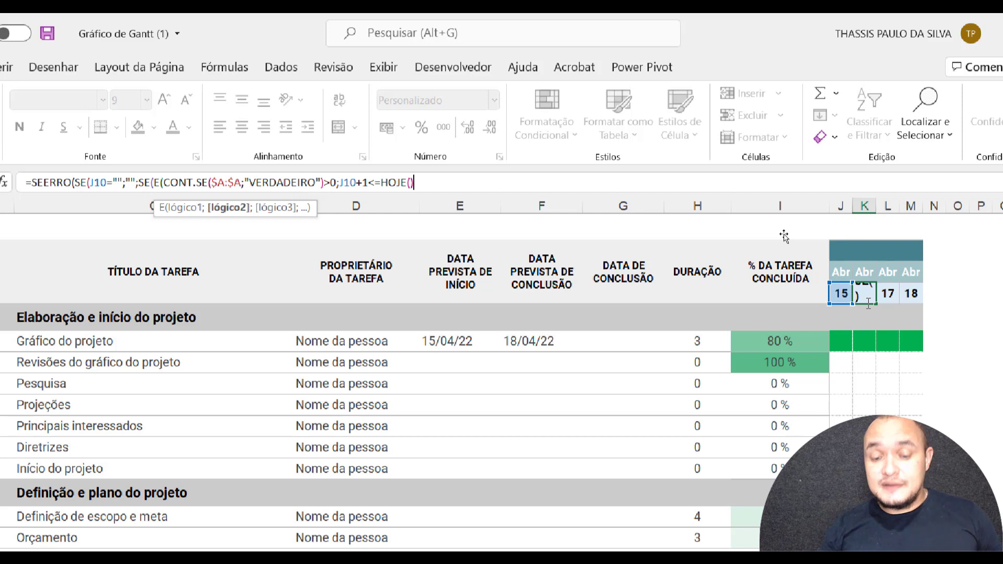
{"action": "type", "text": ")"}
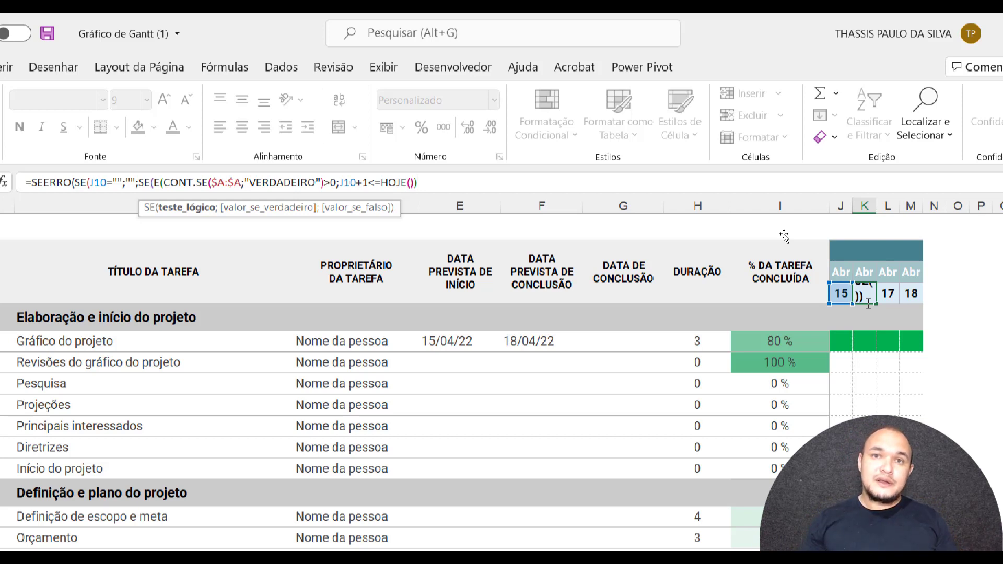
{"action": "type", "text": ";"}
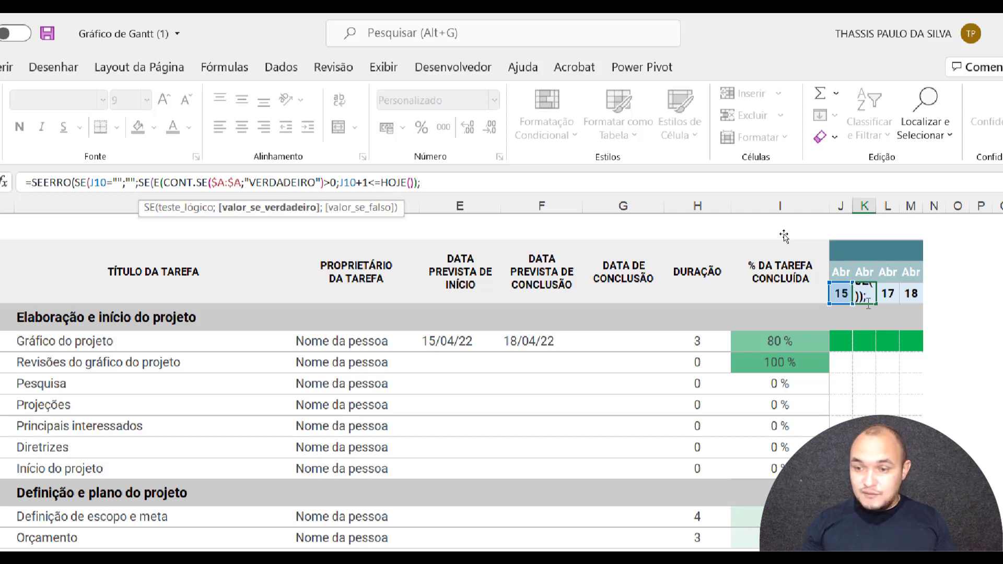
{"action": "left_click", "coordinate": [841, 292]}
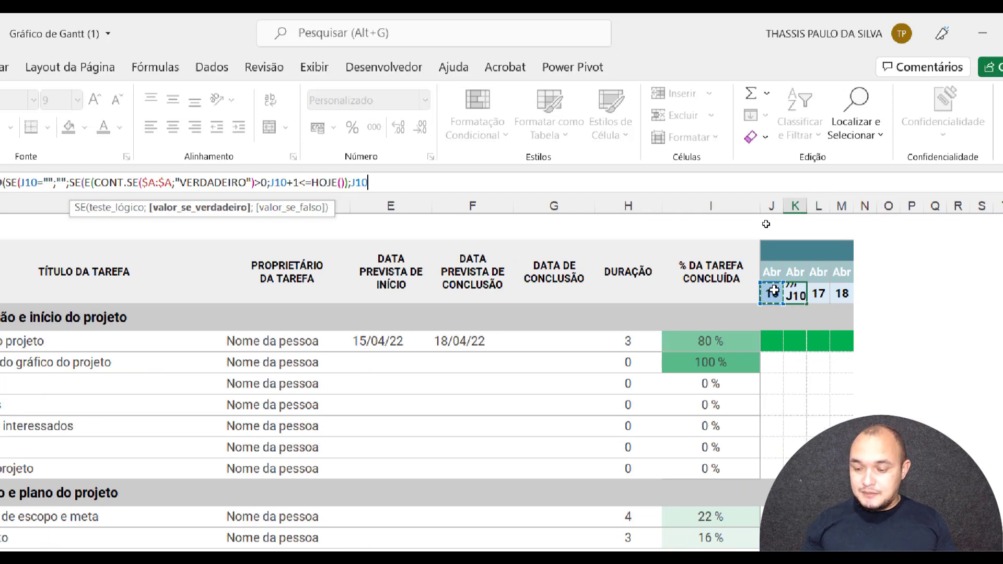
{"action": "type", "text": "+1"}
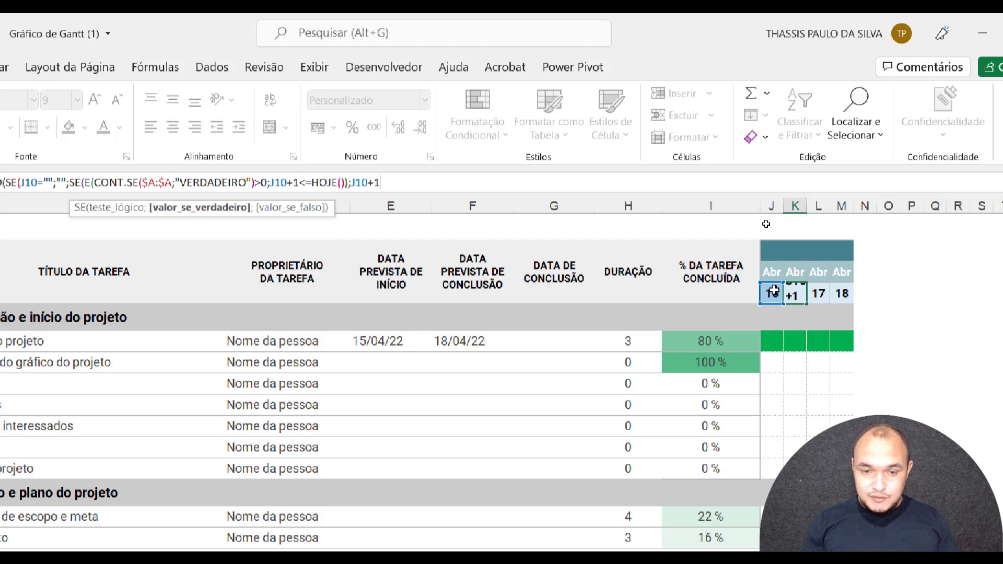
{"action": "type", "text": ";"}
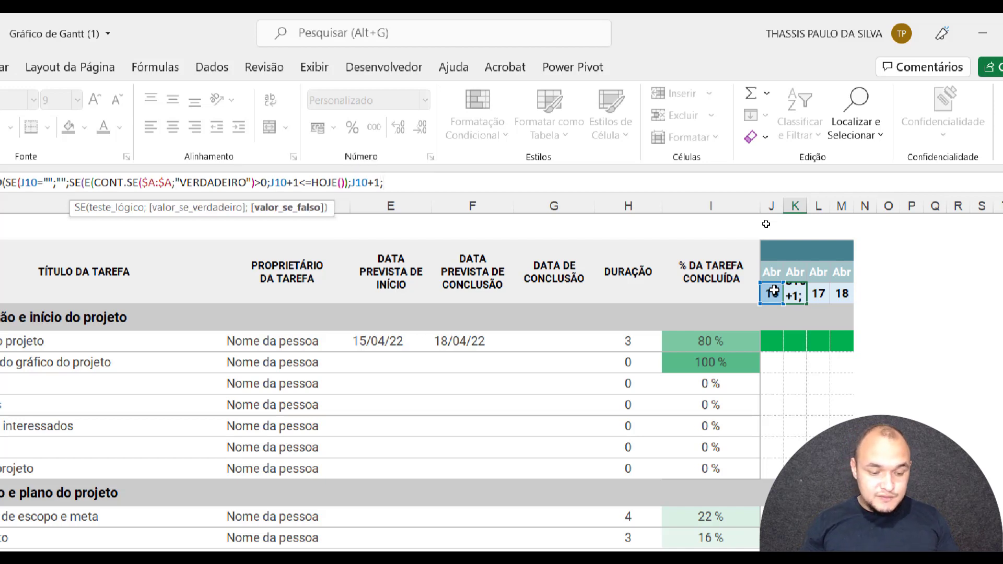
Nest a third SE as the false result in the K10 formula, testing J10+1<=MAIOR(E:G;1)
{"action": "type", "text": "SE("}
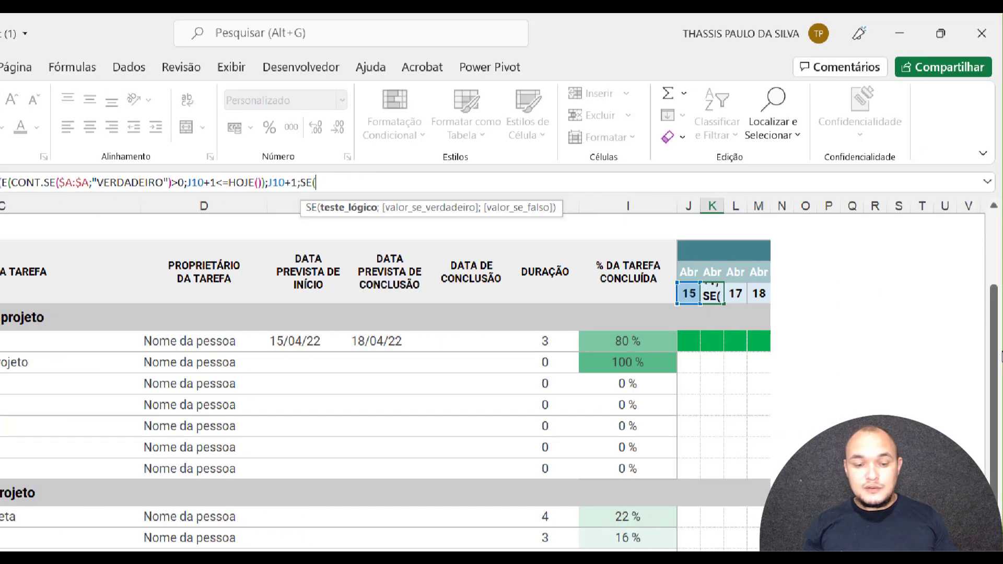
{"action": "left_click", "coordinate": [688, 295]}
{"action": "type", "text": "+1"}
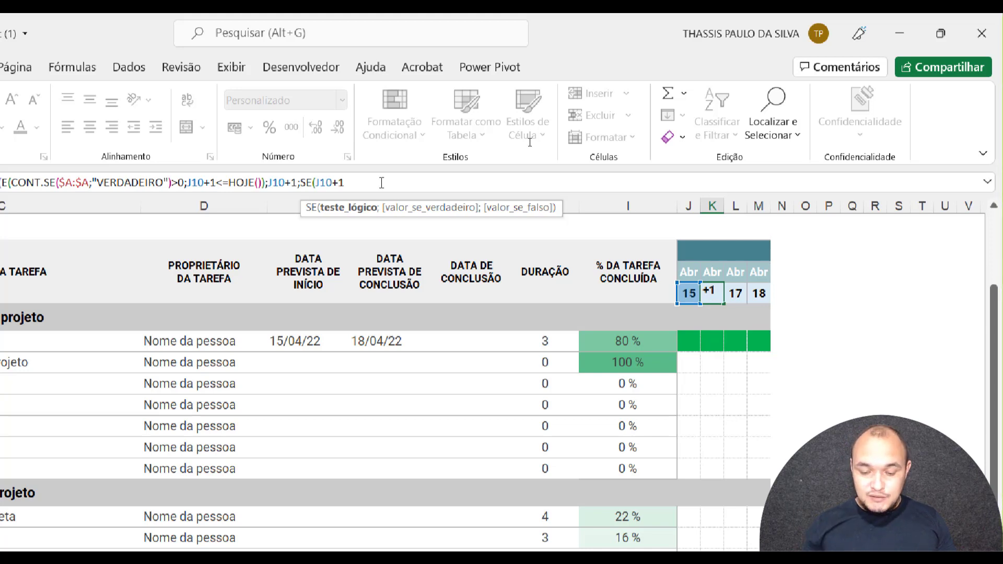
{"action": "type", "text": "<="}
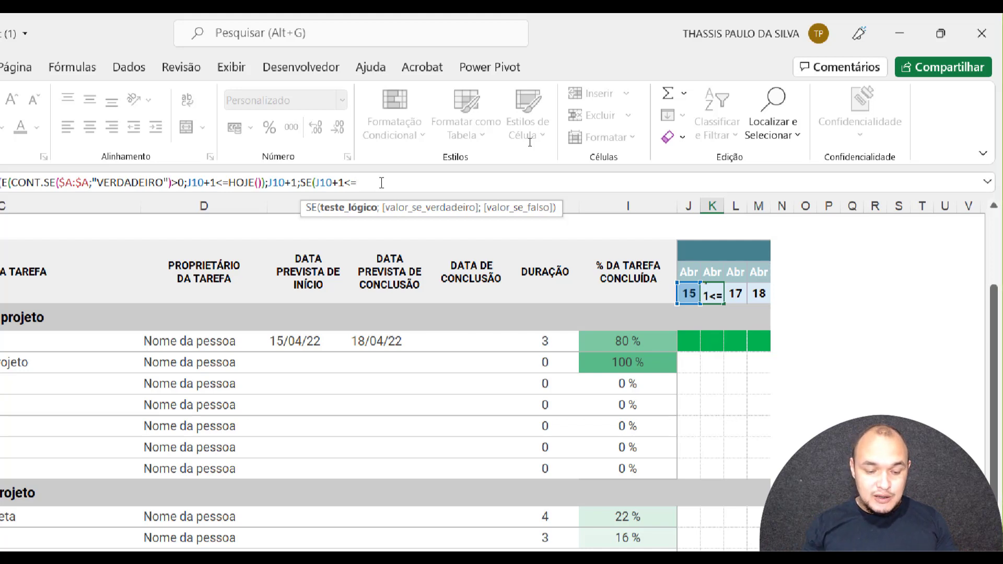
{"action": "type", "text": "MAIOR("}
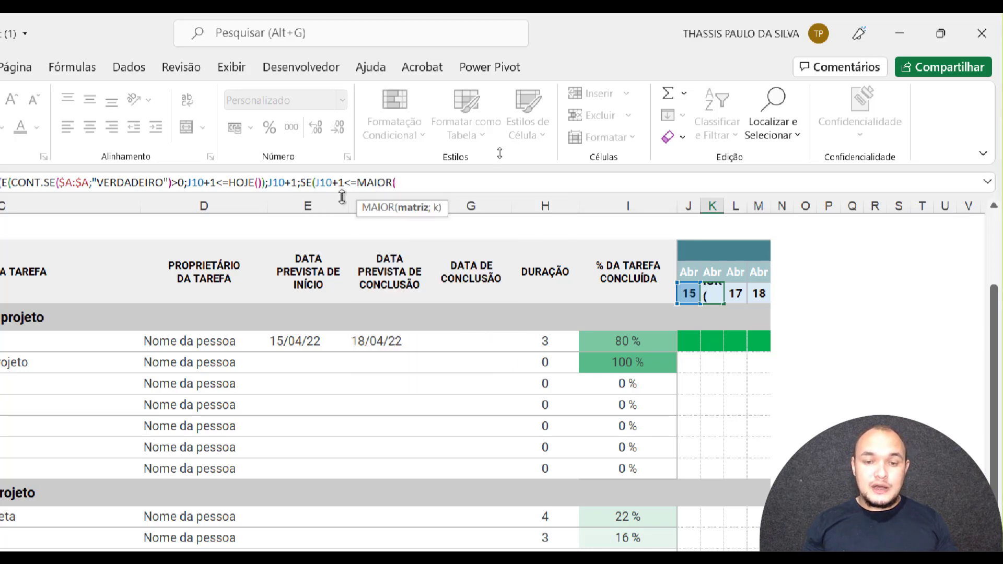
{"action": "type", "text": "E:"}
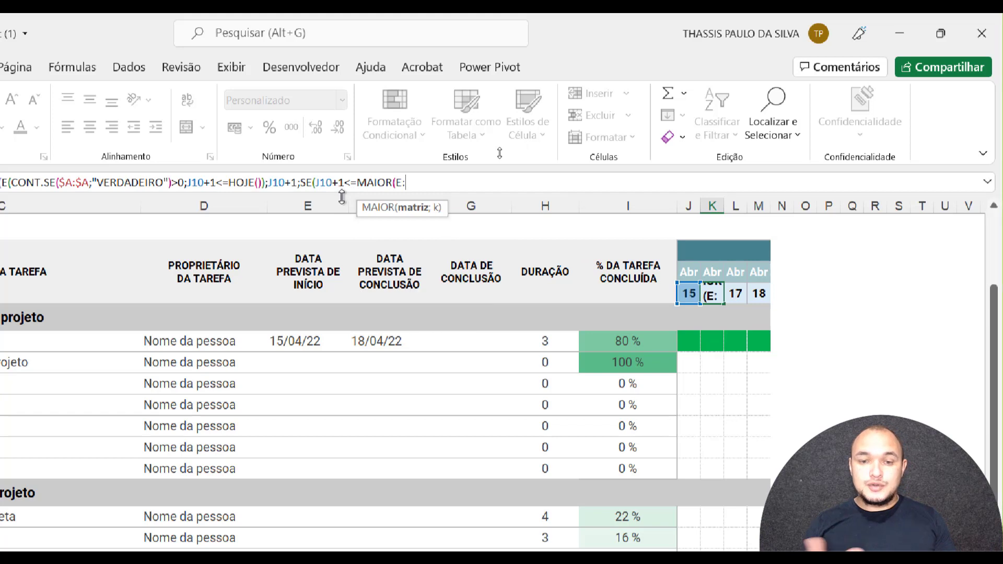
{"action": "type", "text": "G"}
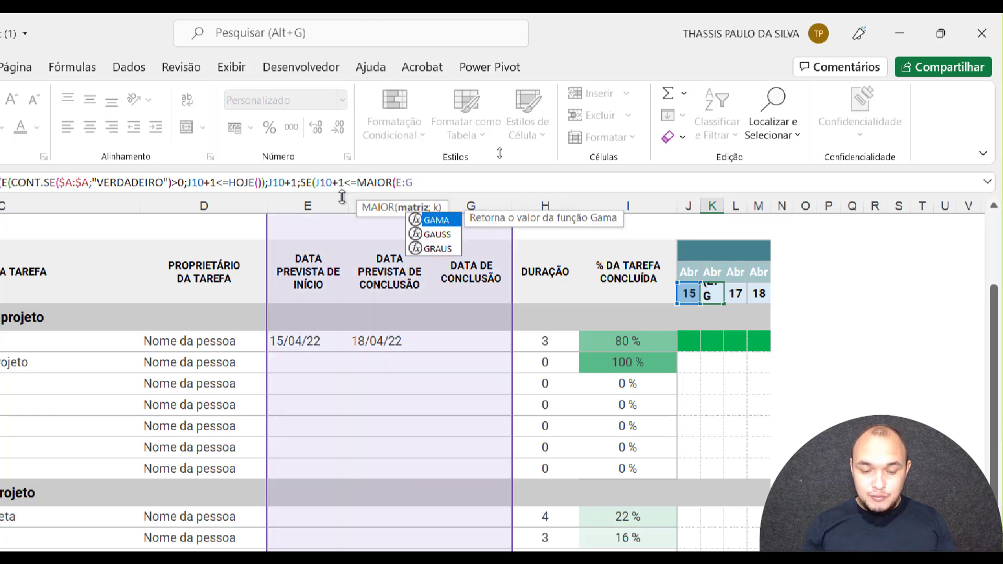
{"action": "type", "text": ";"}
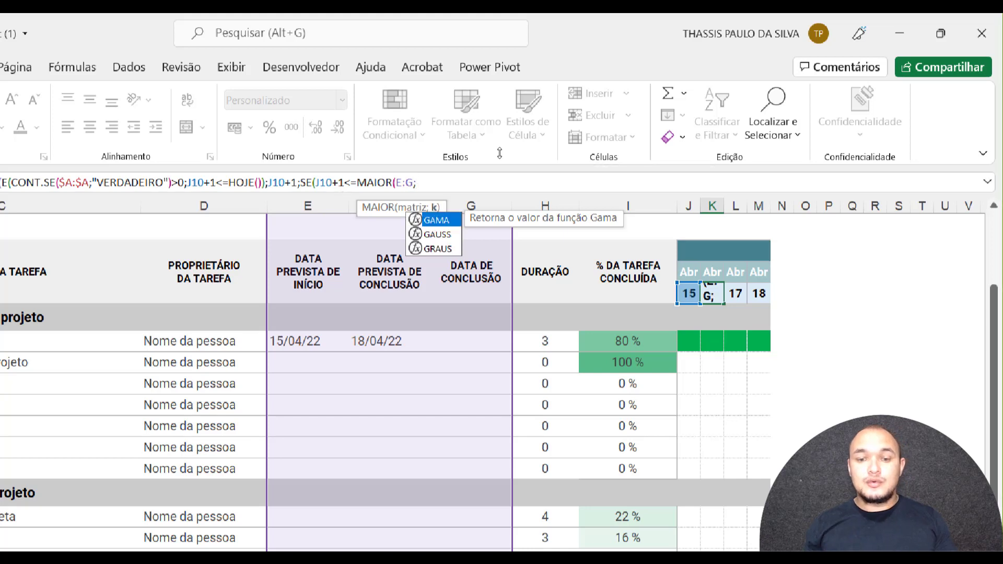
{"action": "type", "text": "1"}
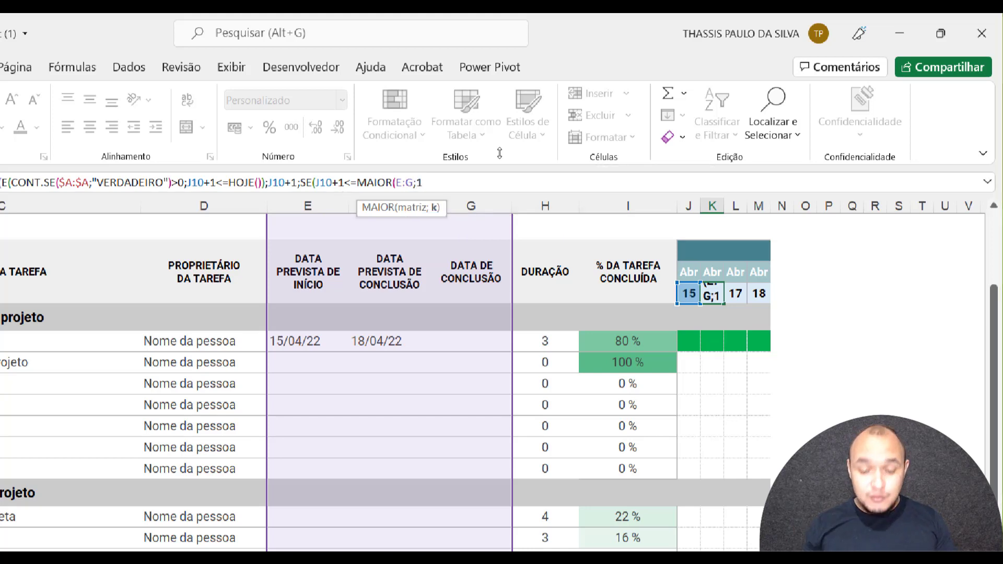
{"action": "type", "text": ")"}
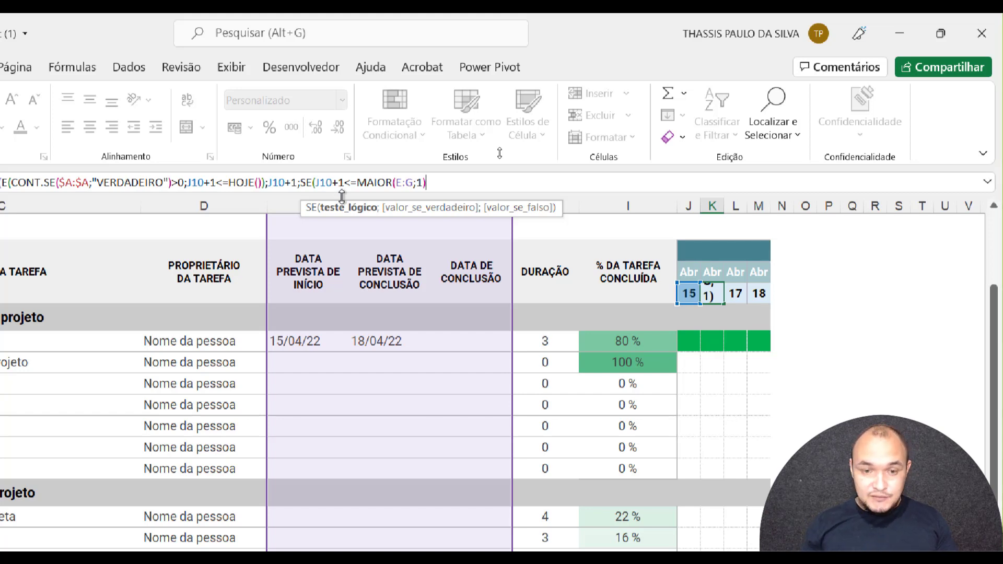
{"action": "type", "text": ";"}
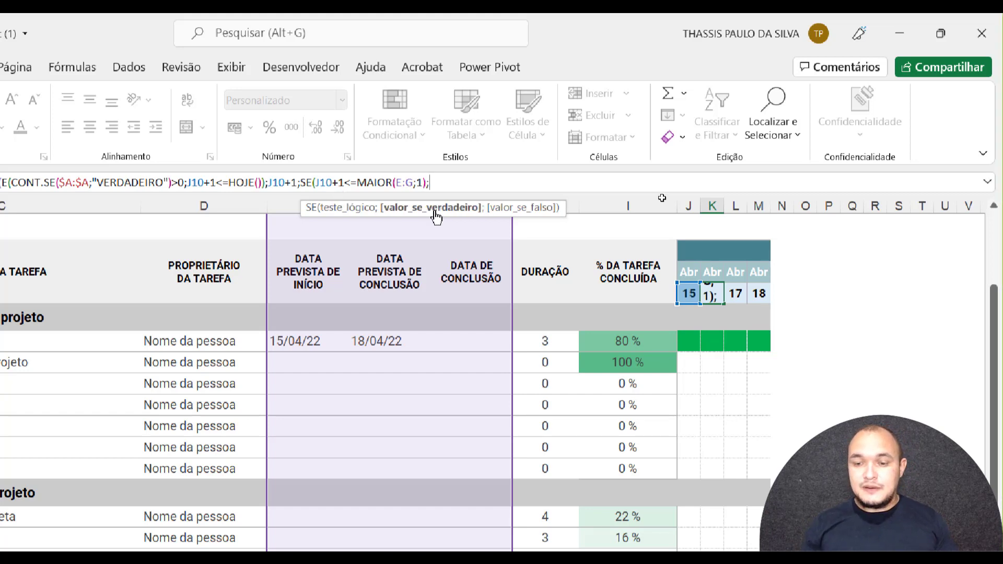
Set J10+1 as the third SE's value if true and begin its value-if-false argument
{"action": "left_click", "coordinate": [689, 293]}
{"action": "type", "text": "+1"}
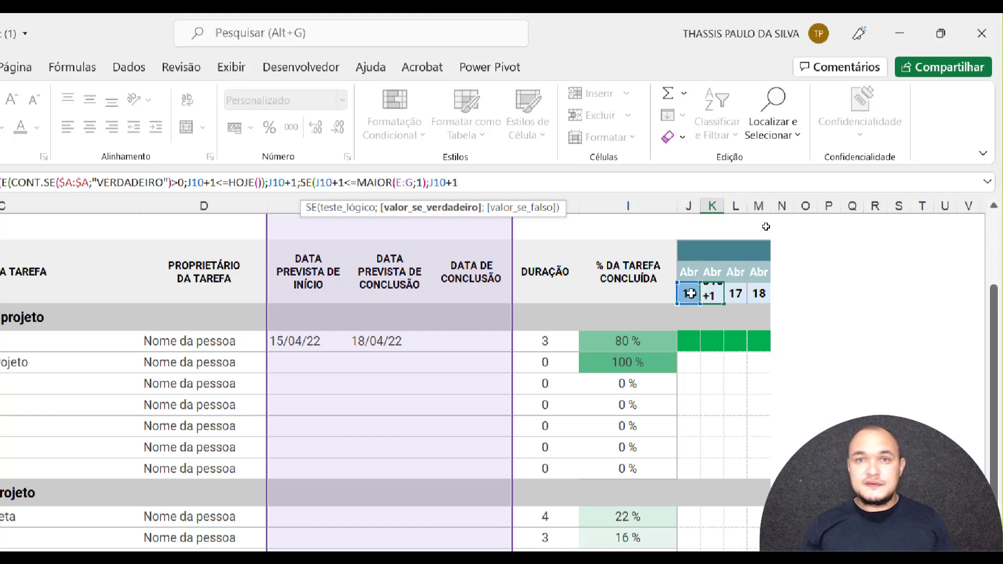
{"action": "type", "text": ";"}
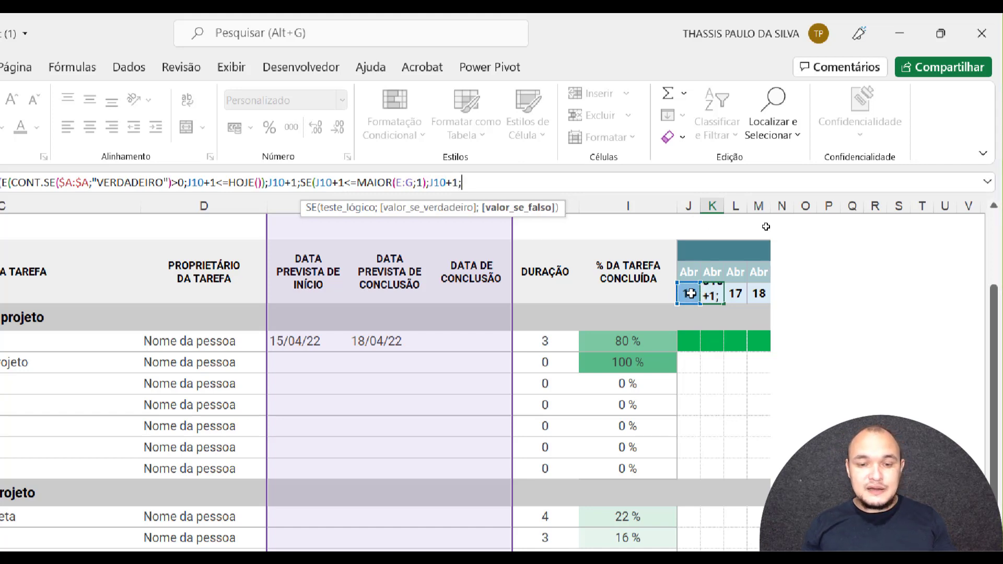
Finish the K10 formula with "" as the value if false for both the innermost and the outermost SE, closing every parenthesis
{"action": "type", "text": "\"\""}
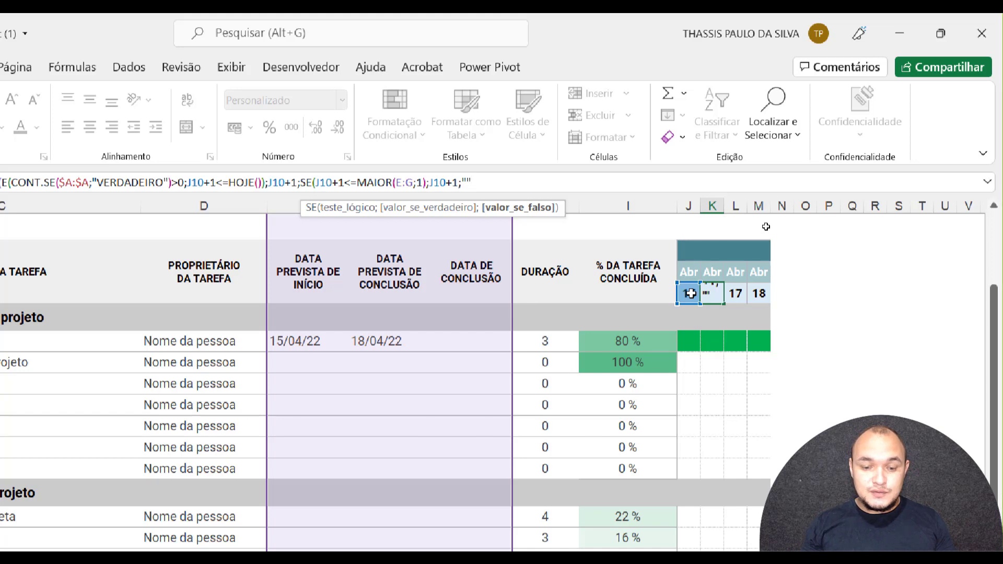
{"action": "type", "text": "))"}
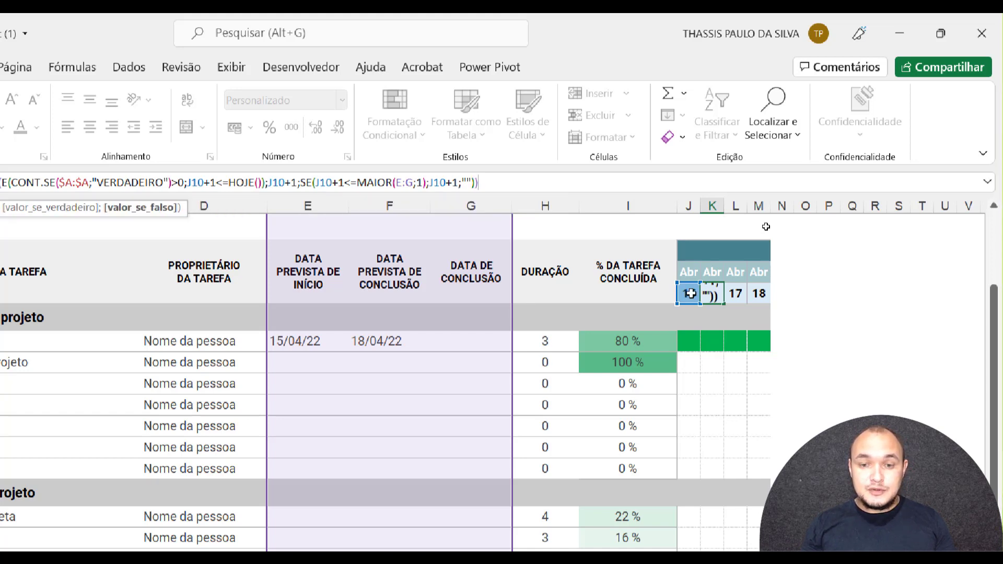
{"action": "type", "text": ")"}
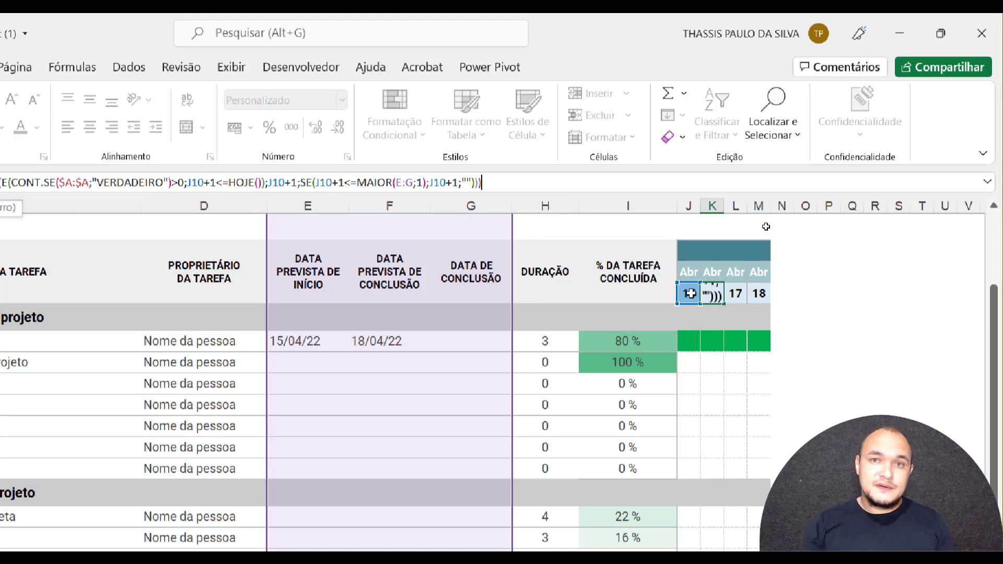
{"action": "type", "text": "; "}
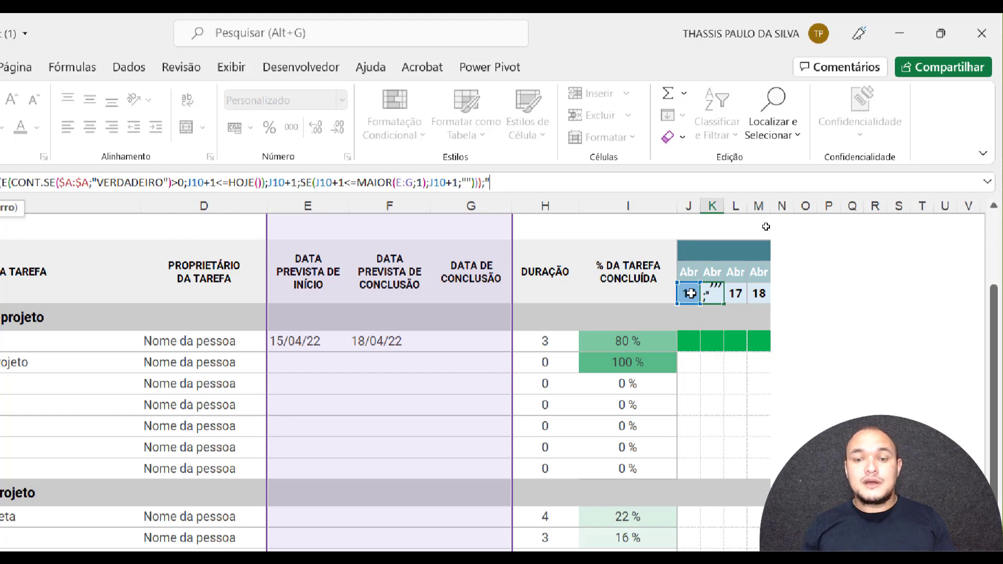
{"action": "type", "text": "\""}
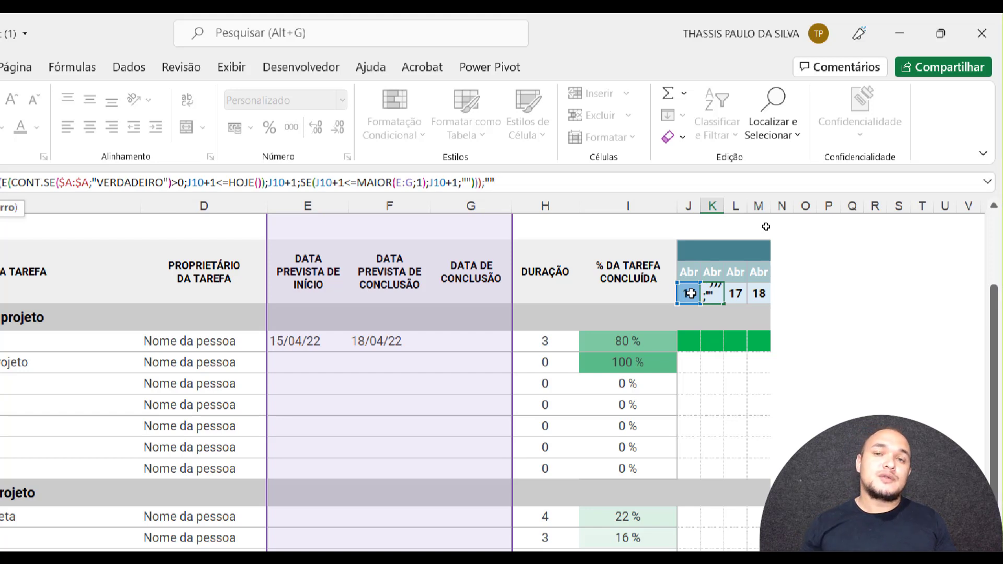
{"action": "type", "text": ")"}
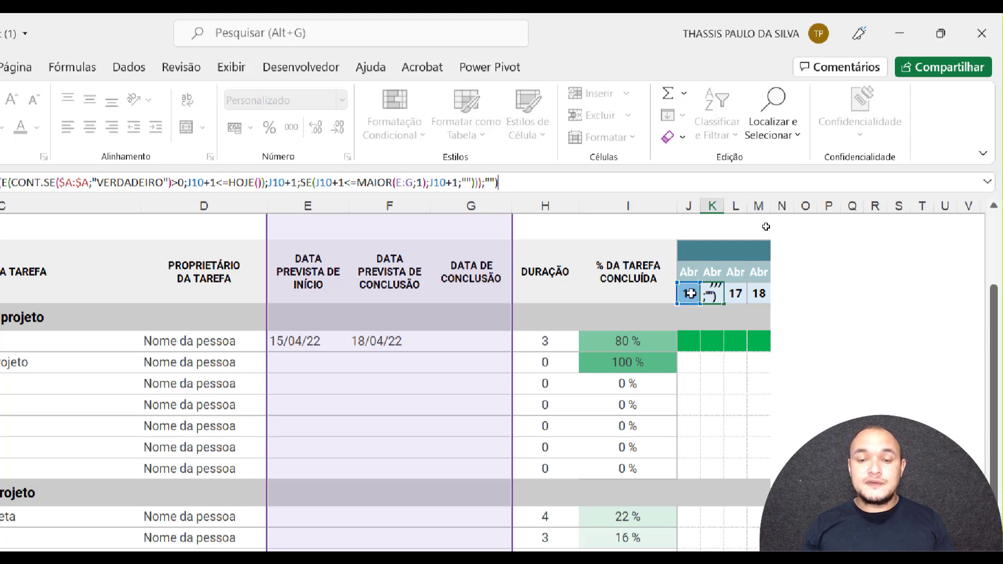
{"action": "key", "text": "Return"}
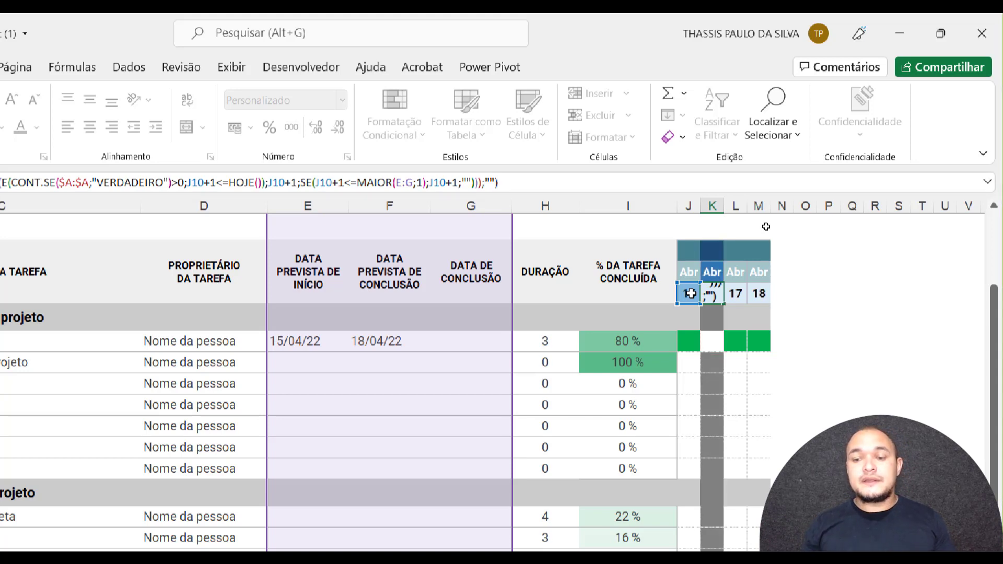
Set the first task's planned completion date in column F to 18/04/2023
{"action": "left_click", "coordinate": [718, 295]}
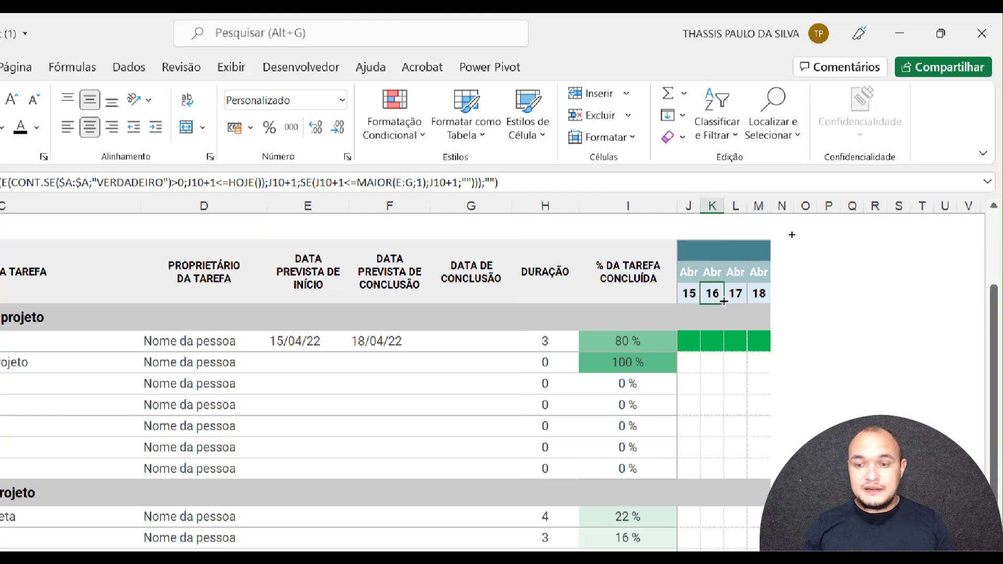
{"action": "scroll", "coordinate": [723, 301], "scroll_direction": "right", "scroll_amount": 1}
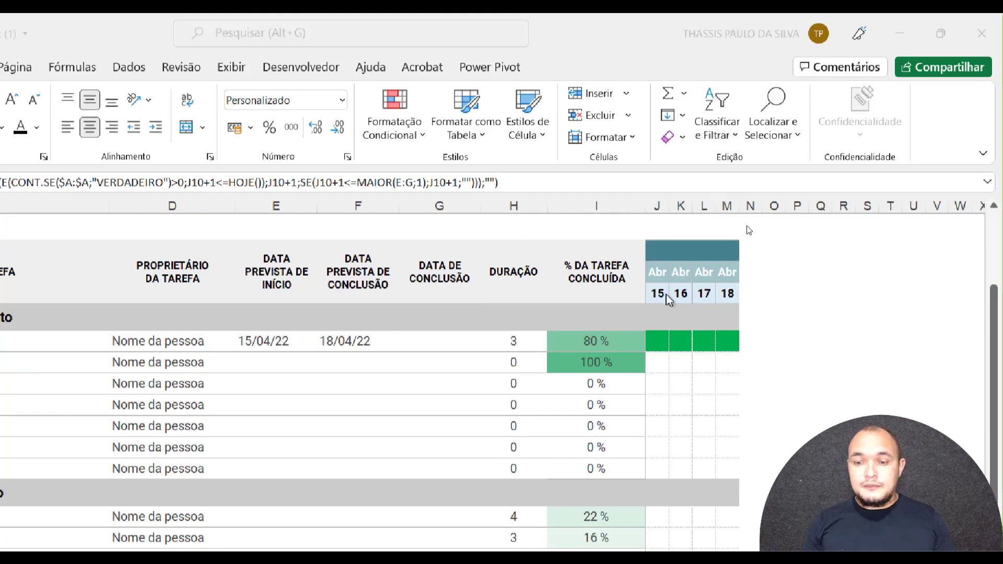
{"action": "left_click", "coordinate": [704, 294]}
{"action": "left_click", "coordinate": [681, 294]}
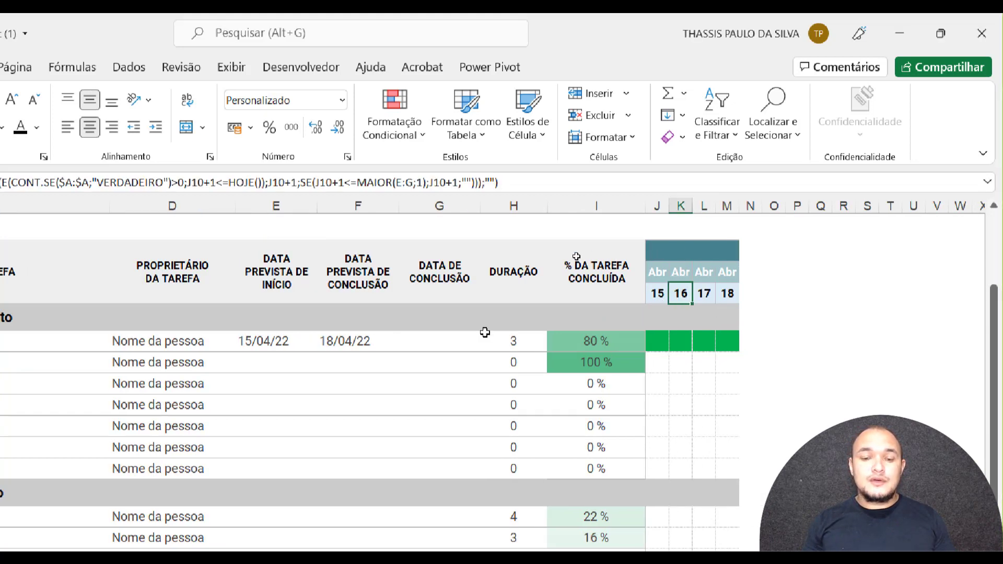
{"action": "double_click", "coordinate": [371, 340]}
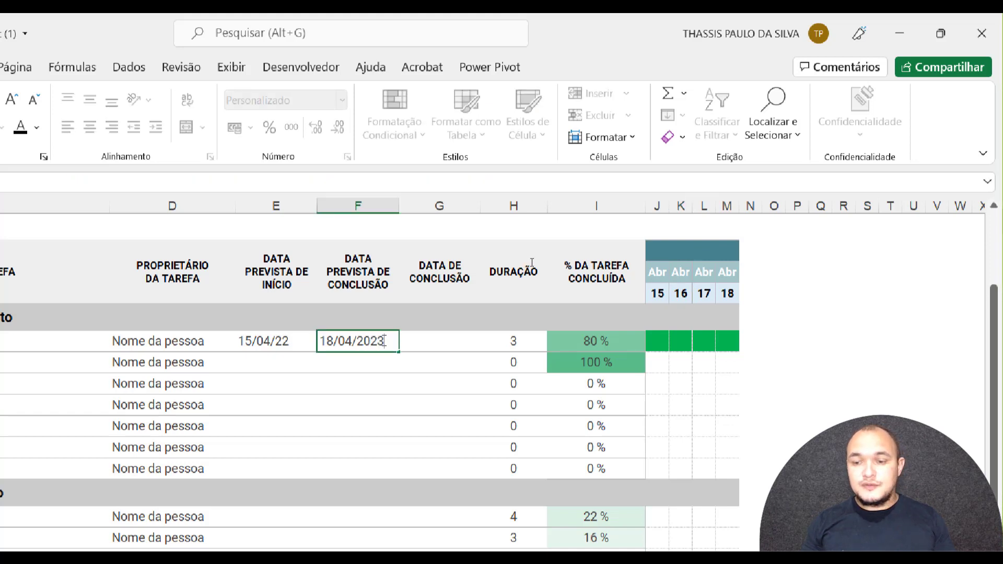
{"action": "key", "text": "Return"}
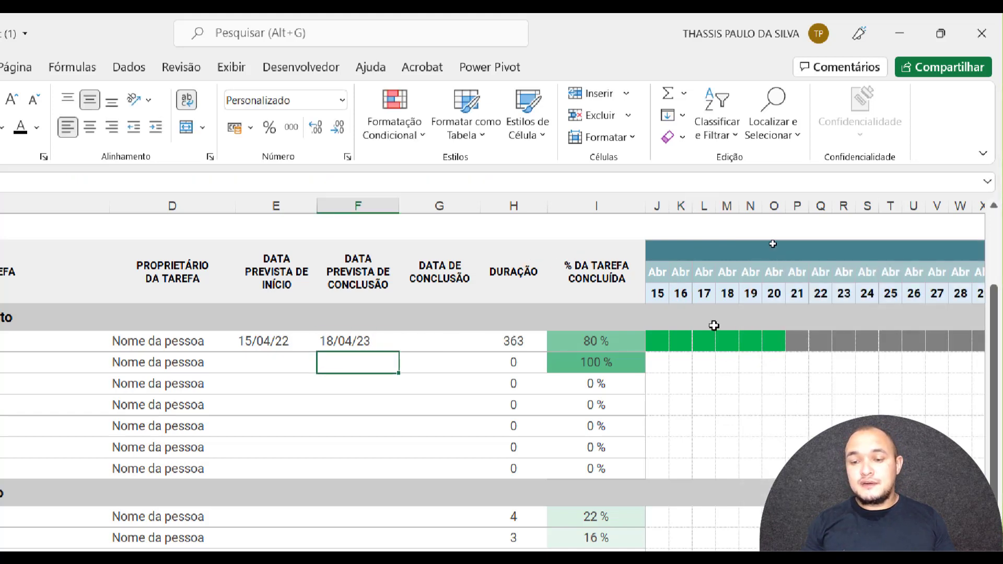
Make the MAIOR range in the K10 formula absolute as $E:$G
{"action": "left_click", "coordinate": [681, 294]}
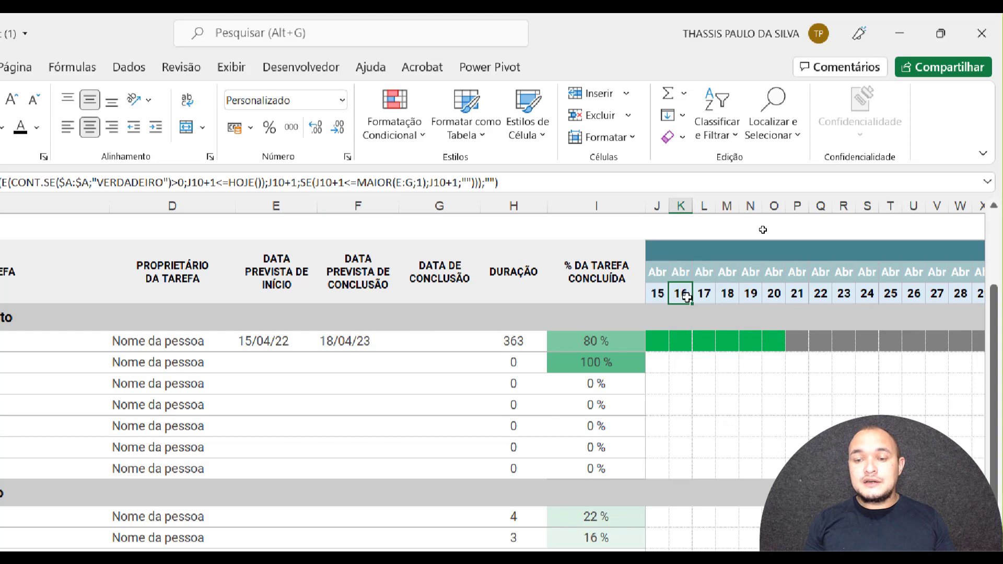
{"action": "double_click", "coordinate": [398, 181]}
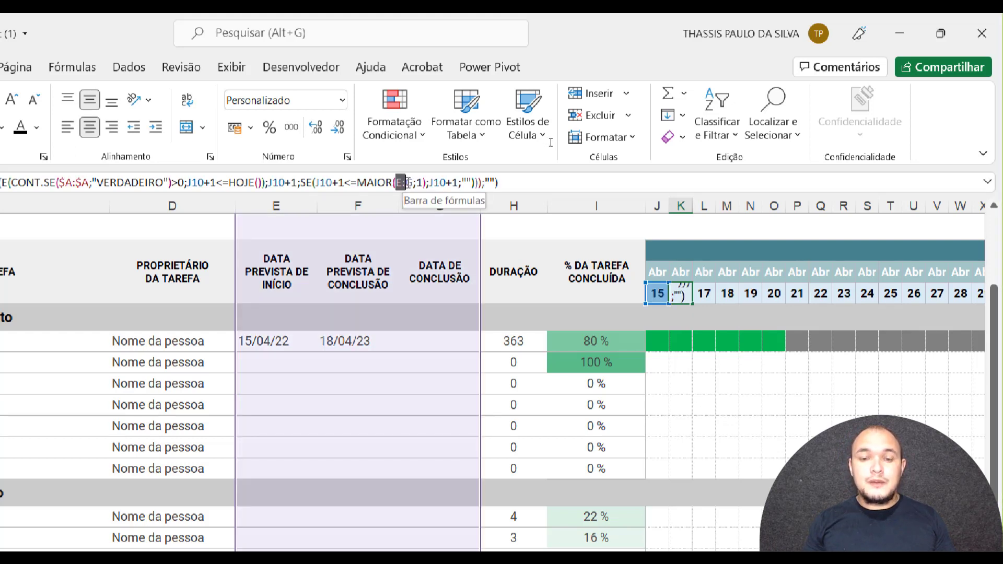
{"action": "key", "text": "F4"}
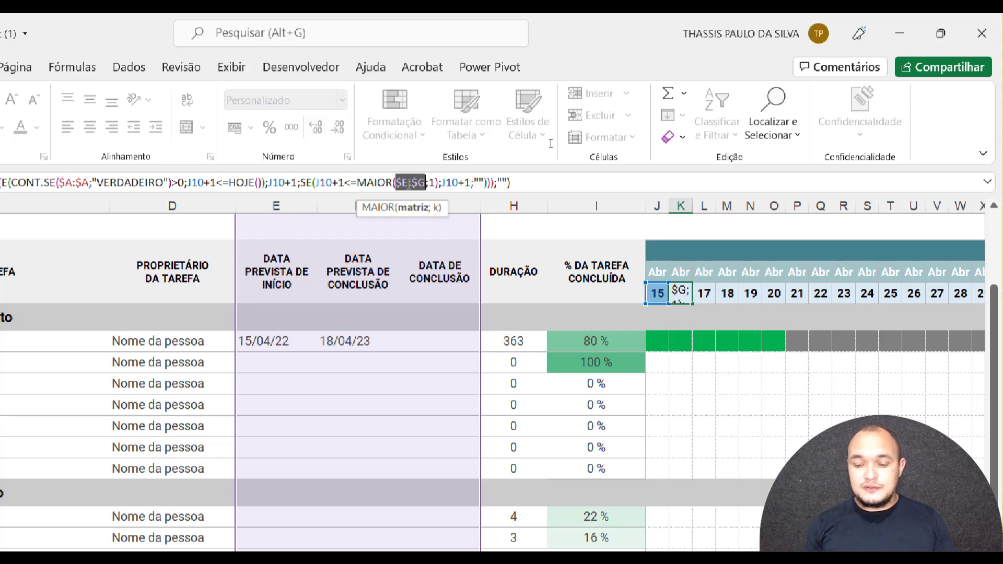
{"action": "key", "text": "Return"}
Fill the K10 date formula across the date header row through column BQ
{"action": "left_click", "coordinate": [683, 297]}
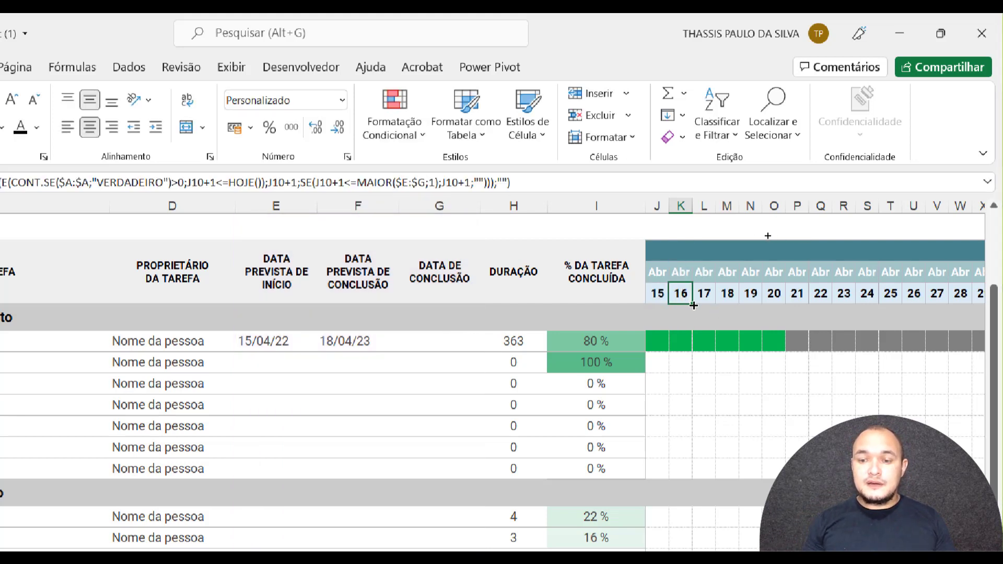
{"action": "left_click_drag", "start_coordinate": [693, 305], "coordinate": [837, 300]}
{"action": "left_click", "coordinate": [292, 340]}
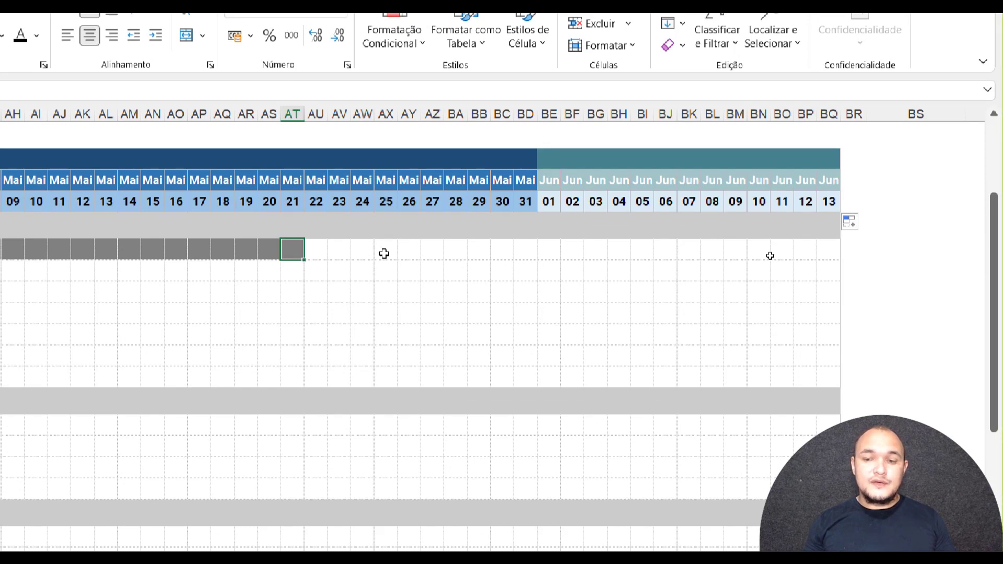
{"action": "left_click", "coordinate": [829, 253]}
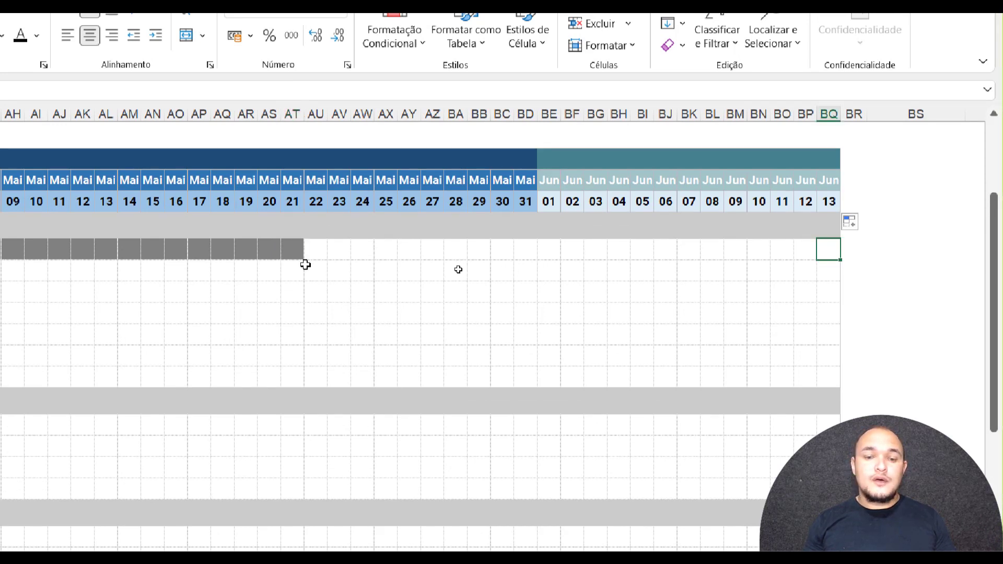
Examine which range the timeline's conditional formatting rules apply to and which column the timeline ends at
{"action": "left_click", "coordinate": [269, 251]}
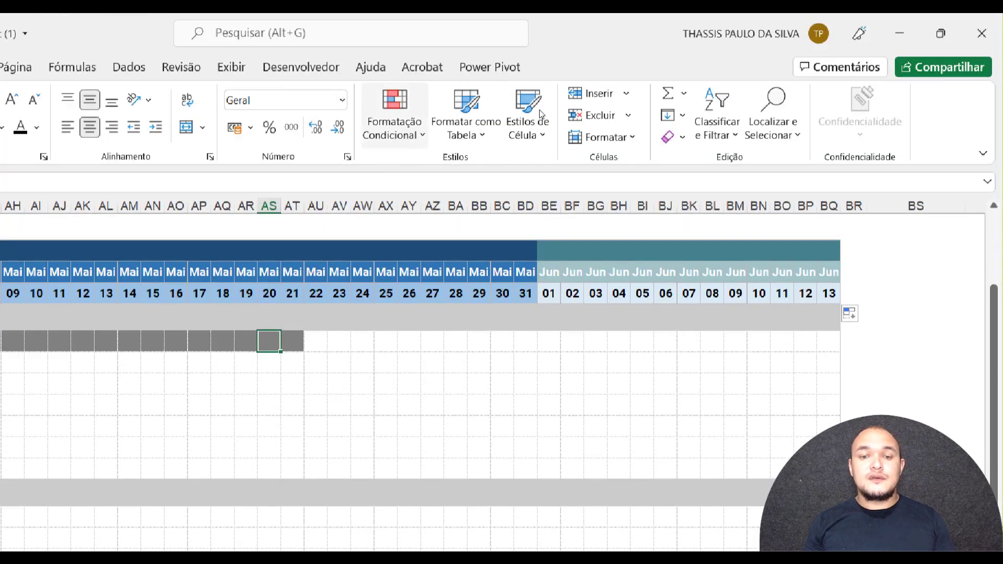
{"action": "left_click", "coordinate": [395, 128]}
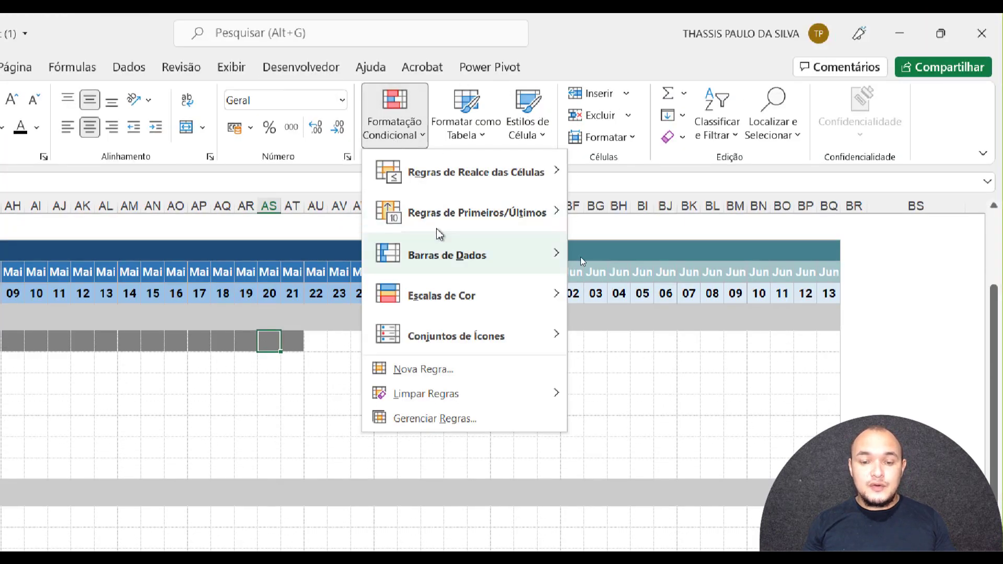
{"action": "left_click", "coordinate": [447, 419]}
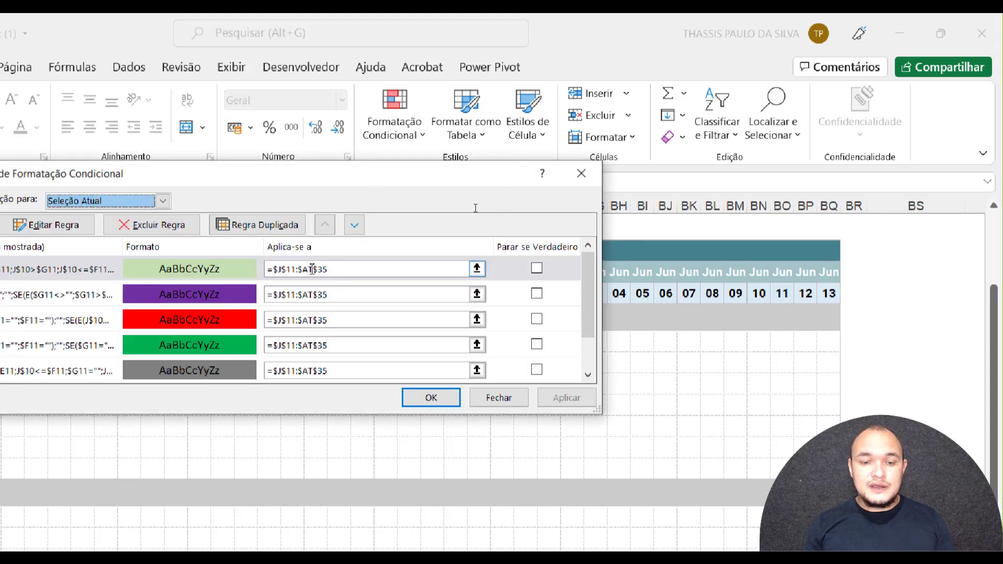
{"action": "double_click", "coordinate": [312, 269]}
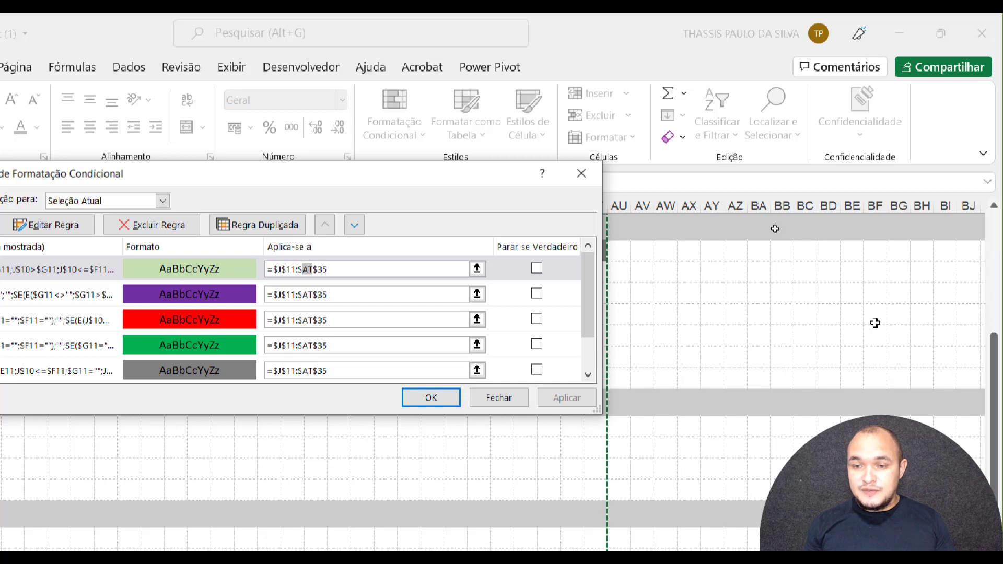
{"action": "left_click", "coordinate": [581, 173]}
{"action": "left_click_drag", "start_coordinate": [896, 292], "coordinate": [982, 291]}
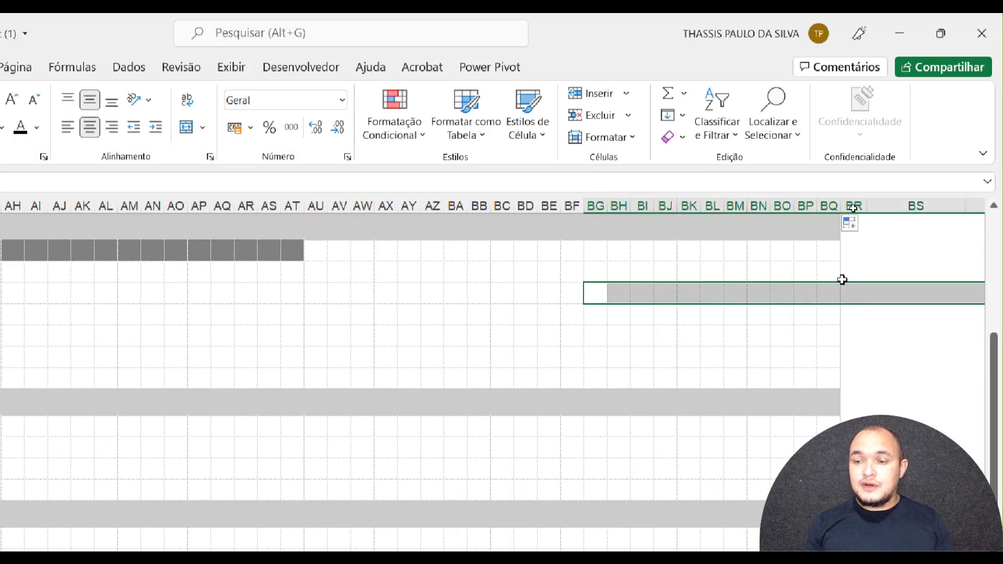
{"action": "left_click", "coordinate": [821, 258]}
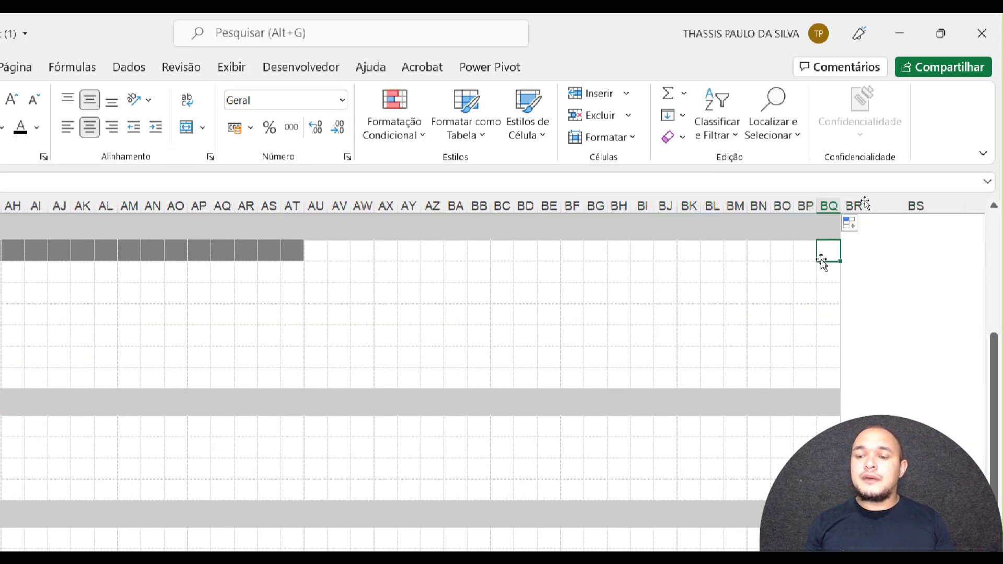
{"action": "left_click", "coordinate": [393, 130]}
{"action": "left_click", "coordinate": [437, 417]}
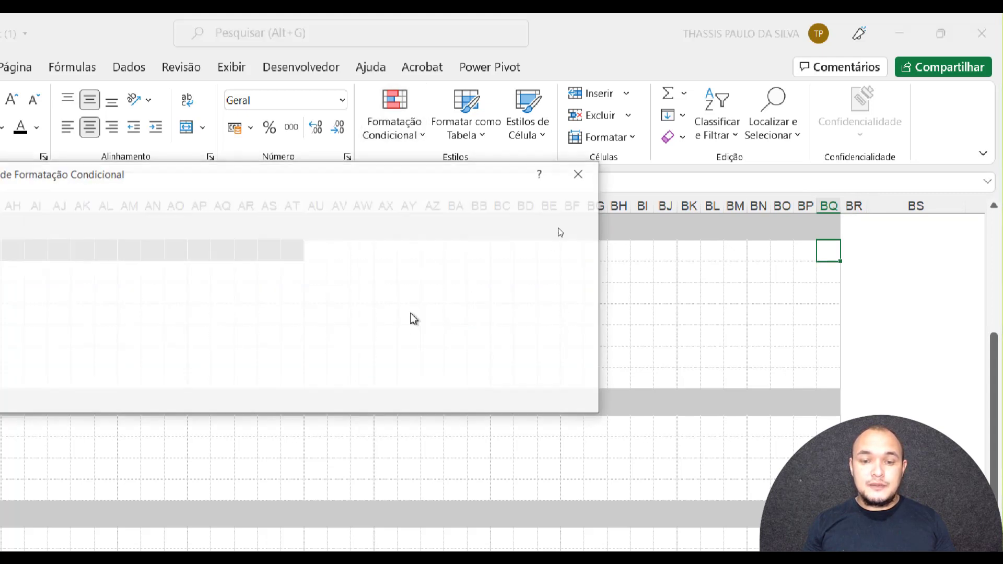
{"action": "key", "text": "Escape"}
Set the applied range of the light green and purple conditional formatting rules to =$J$11:$BQ$35
{"action": "left_click", "coordinate": [252, 250]}
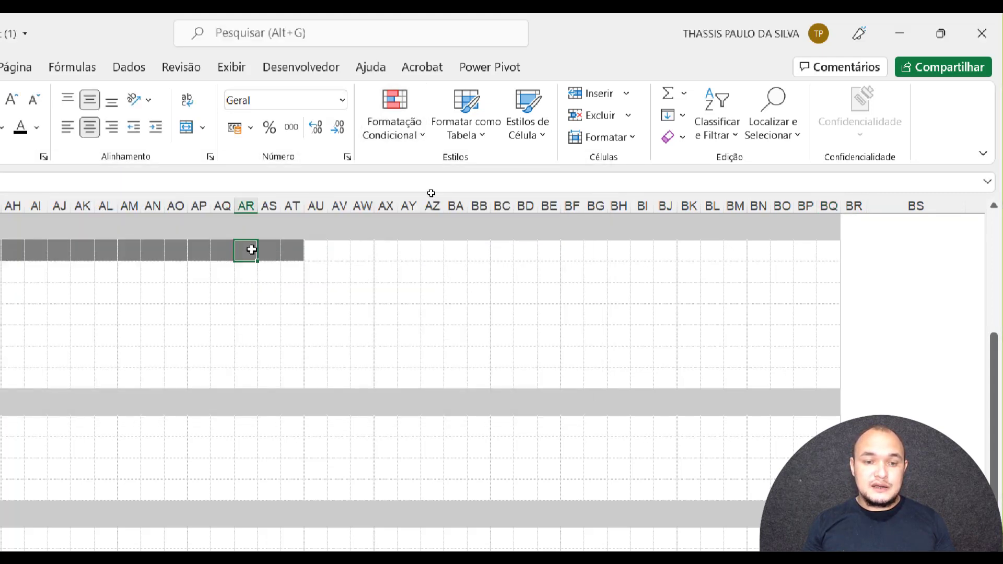
{"action": "left_click", "coordinate": [398, 131]}
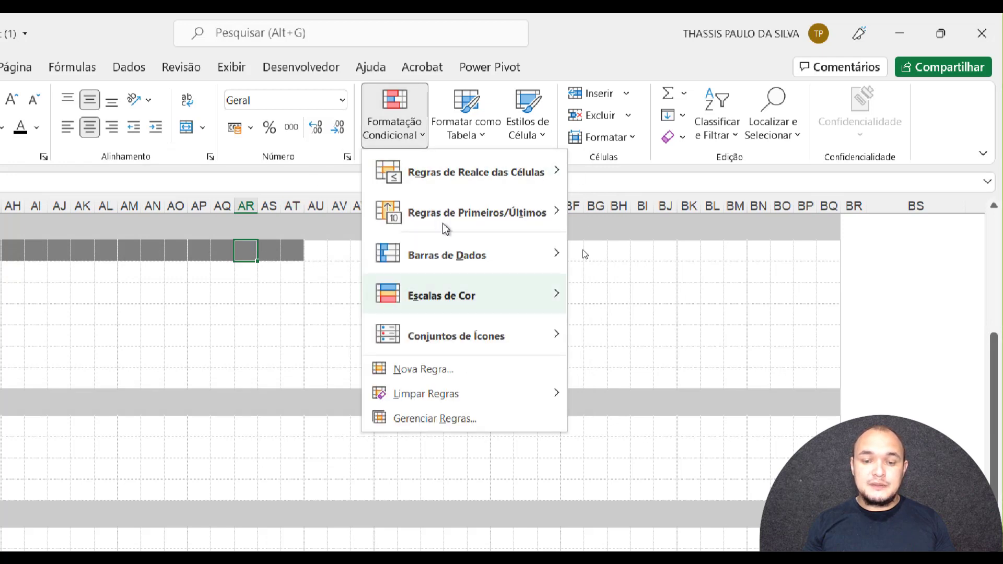
{"action": "left_click", "coordinate": [420, 419]}
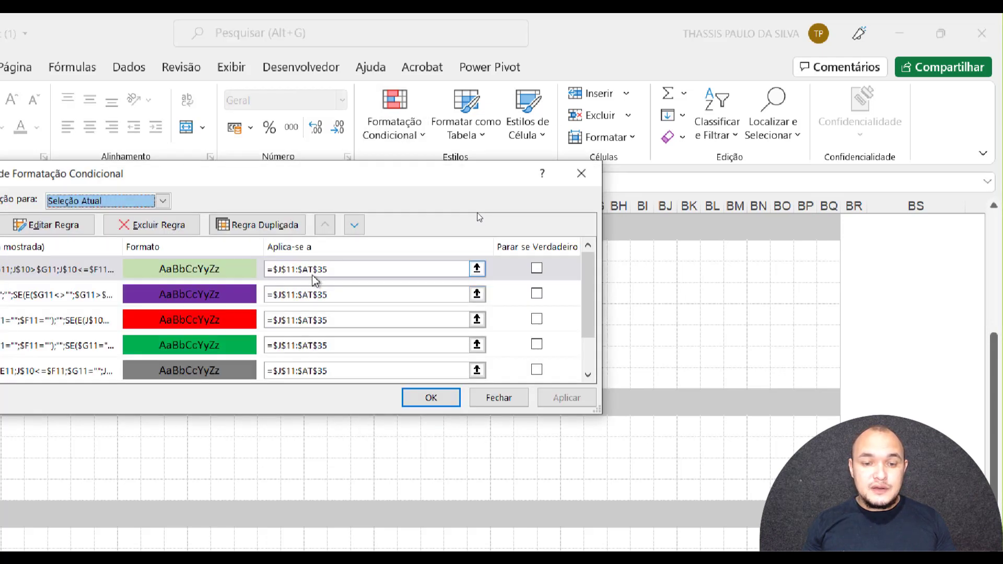
{"action": "left_click", "coordinate": [314, 269]}
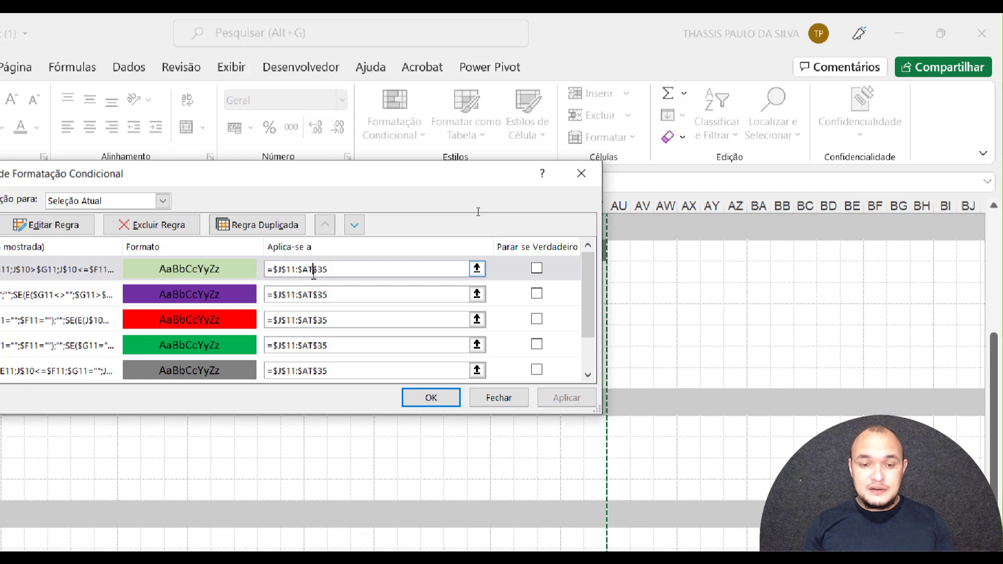
{"action": "key", "text": "BackSpace"}
{"action": "key", "text": "BackSpace"}
{"action": "left_click", "coordinate": [314, 295]}
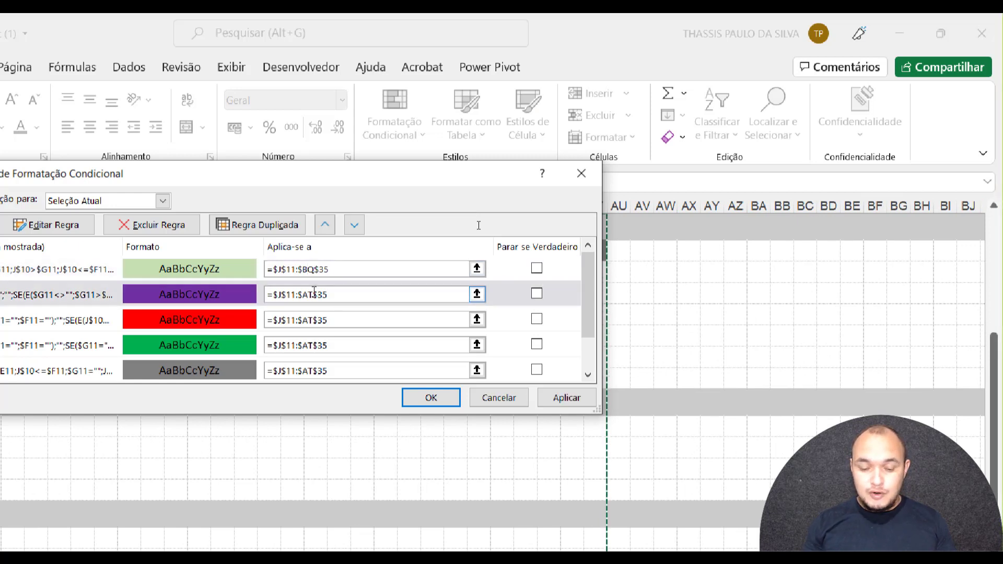
{"action": "key", "text": "BackSpace"}
{"action": "key", "text": "BackSpace"}
{"action": "type", "text": "BQ"}
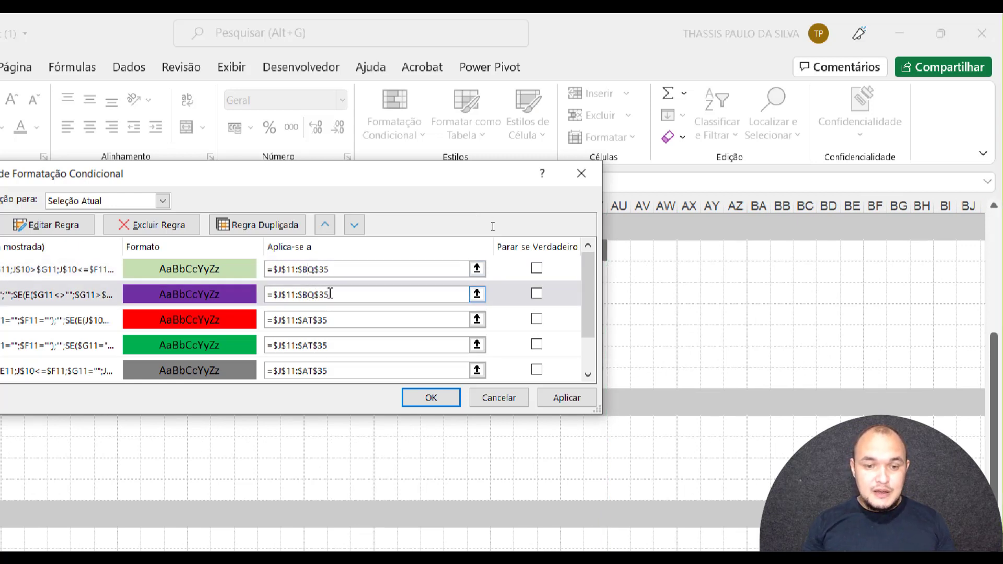
Set the red, green and grey rules to the same range, =$J$11:$BQ$35, and apply the conditional formatting changes
{"action": "left_click_drag", "start_coordinate": [342, 295], "coordinate": [278, 296]}
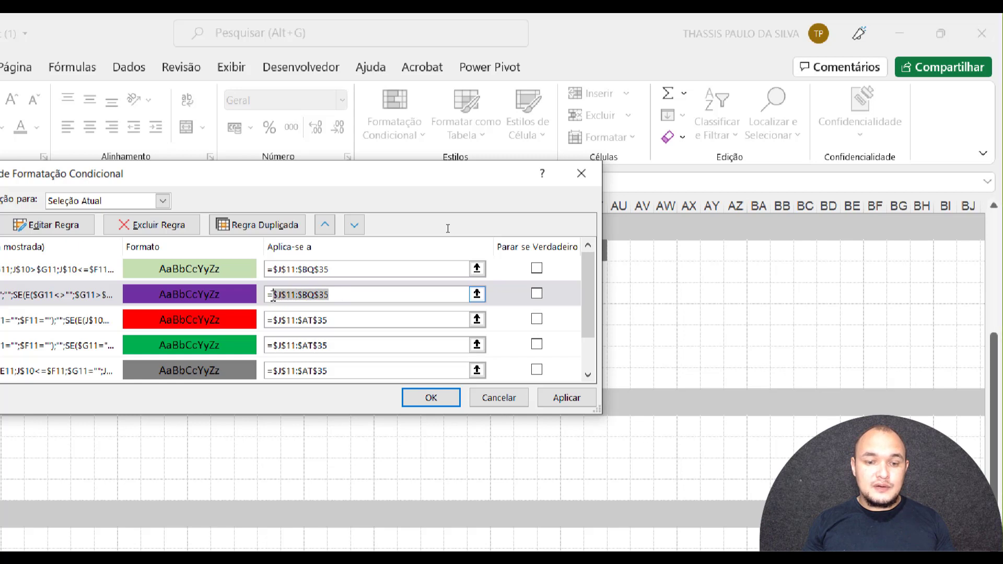
{"action": "left_click_drag", "start_coordinate": [347, 320], "coordinate": [277, 323]}
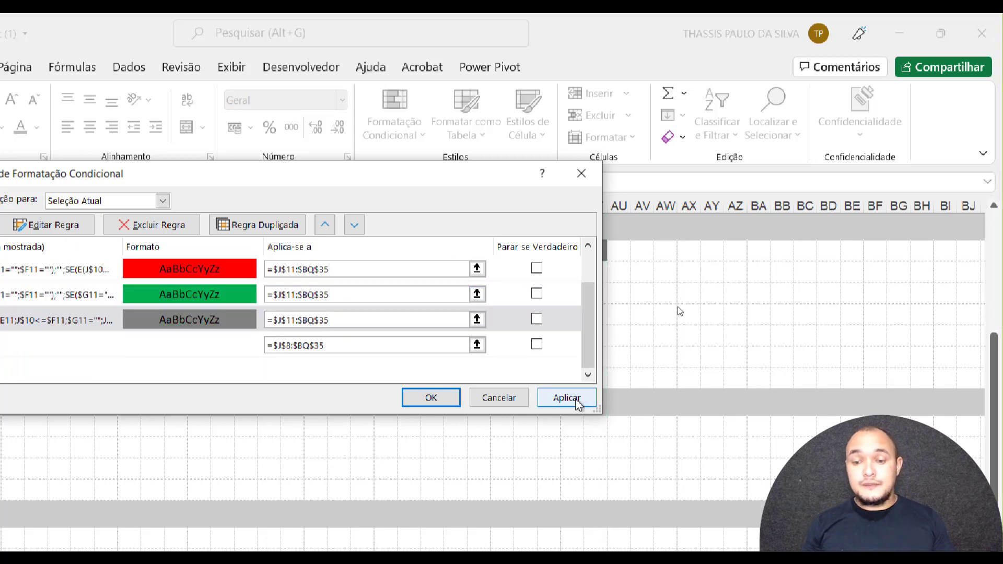
{"action": "left_click", "coordinate": [576, 401]}
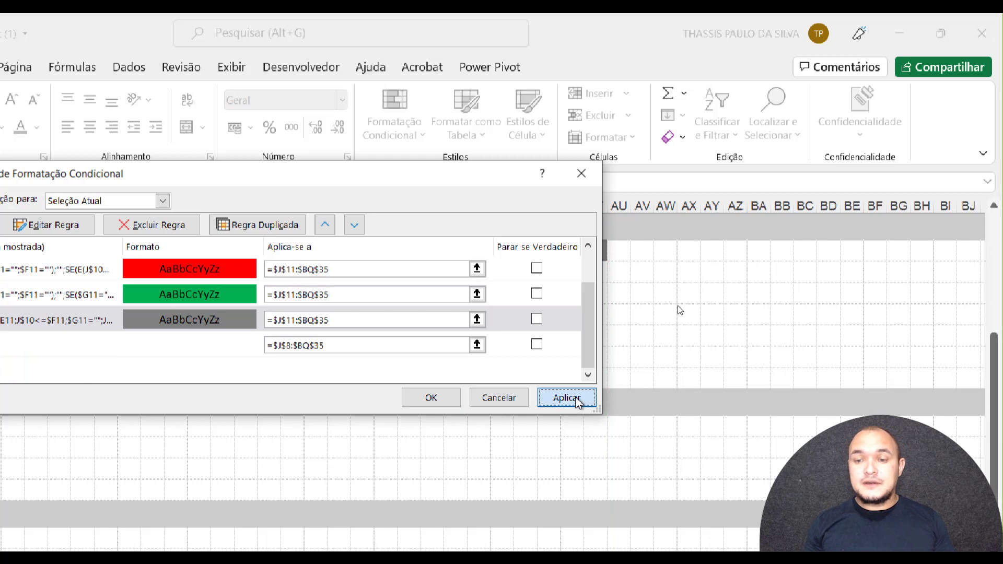
{"action": "left_click", "coordinate": [444, 403]}
{"action": "left_click_drag", "start_coordinate": [780, 272], "coordinate": [857, 272]}
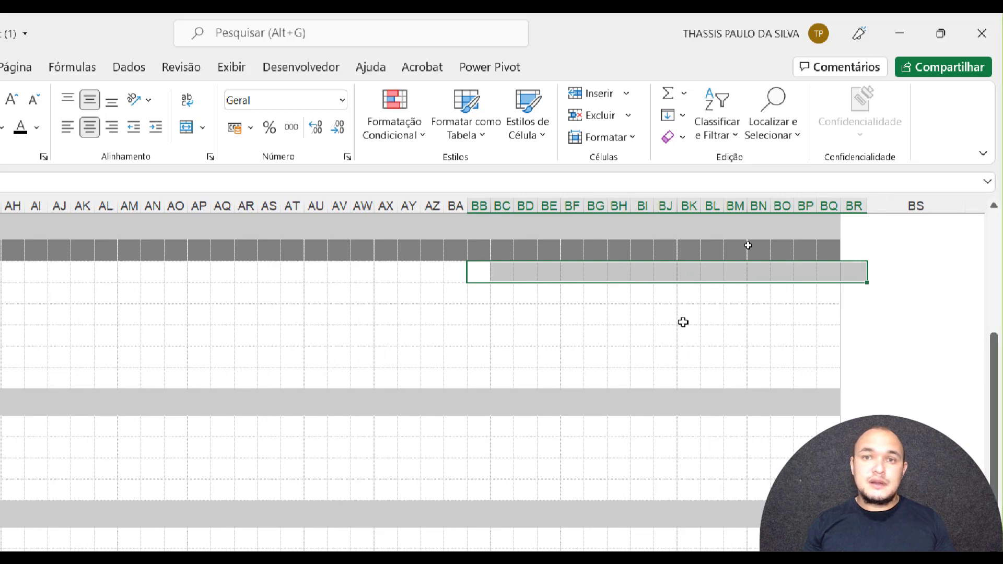
{"action": "left_click", "coordinate": [667, 316]}
{"action": "left_click_drag", "start_coordinate": [667, 316], "coordinate": [0, 341]}
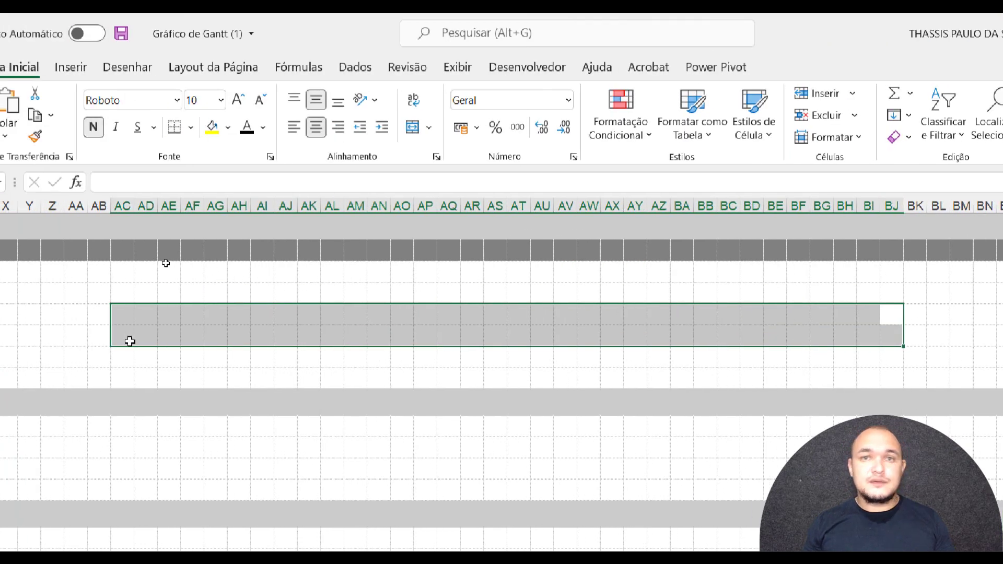
{"action": "left_click_drag", "start_coordinate": [130, 341], "coordinate": [6, 335]}
{"action": "left_click_drag", "start_coordinate": [165, 258], "coordinate": [63, 253]}
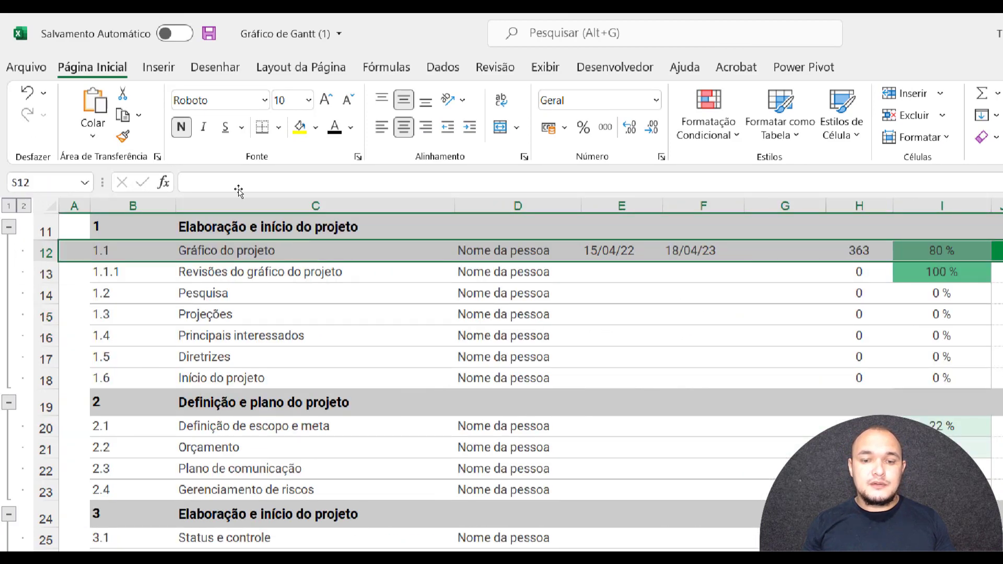
{"action": "left_click", "coordinate": [815, 230]}
{"action": "left_click", "coordinate": [807, 249]}
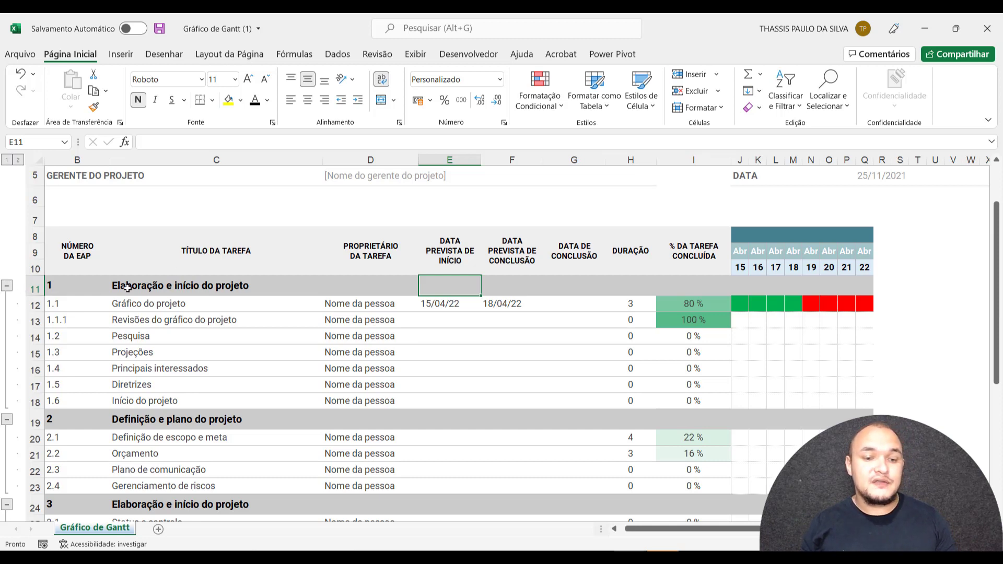
Collapse the task rows of all four project phases so only the phase heading rows show
{"action": "left_click", "coordinate": [143, 289]}
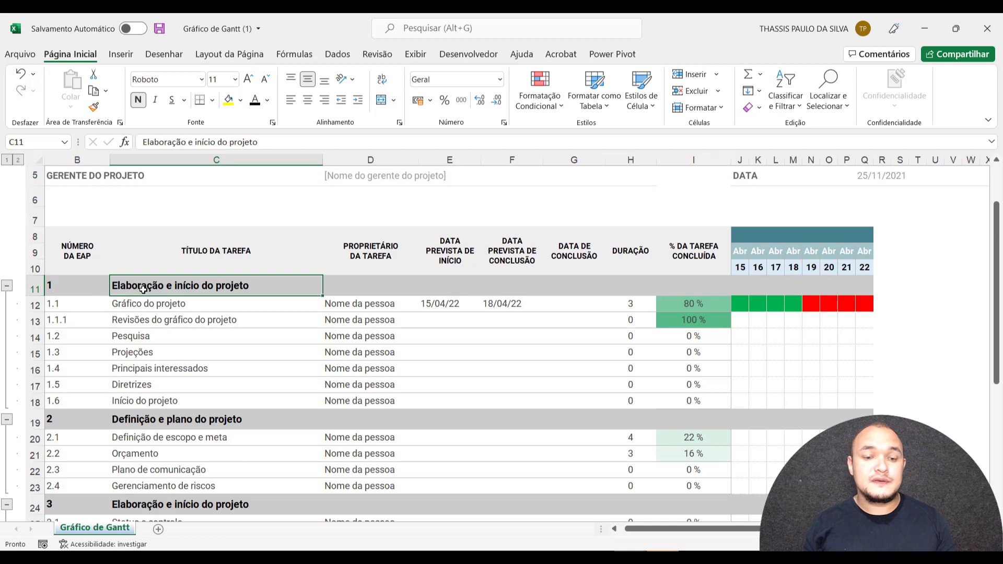
{"action": "left_click", "coordinate": [7, 285]}
{"action": "left_click", "coordinate": [7, 306]}
{"action": "left_click", "coordinate": [7, 326]}
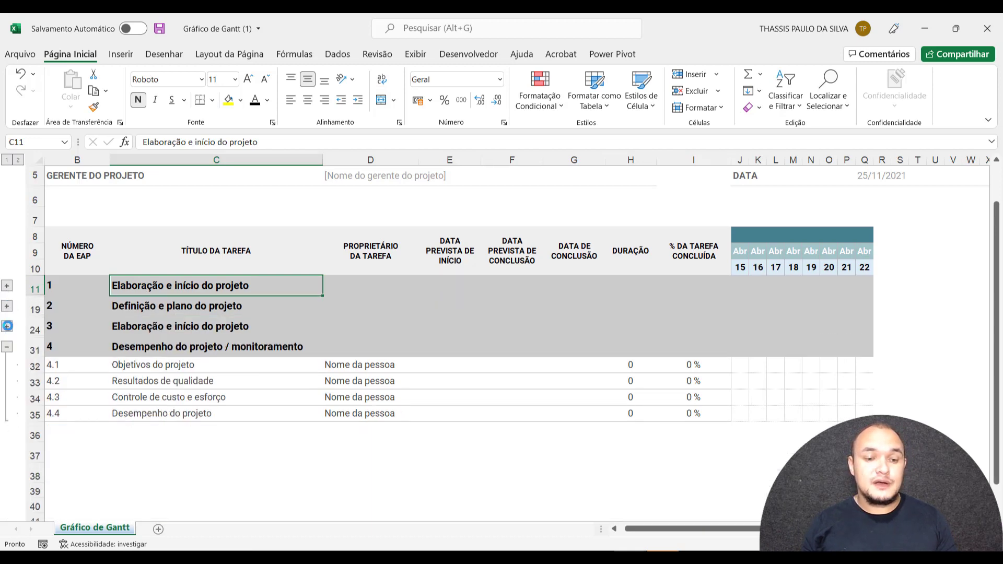
{"action": "left_click", "coordinate": [7, 345]}
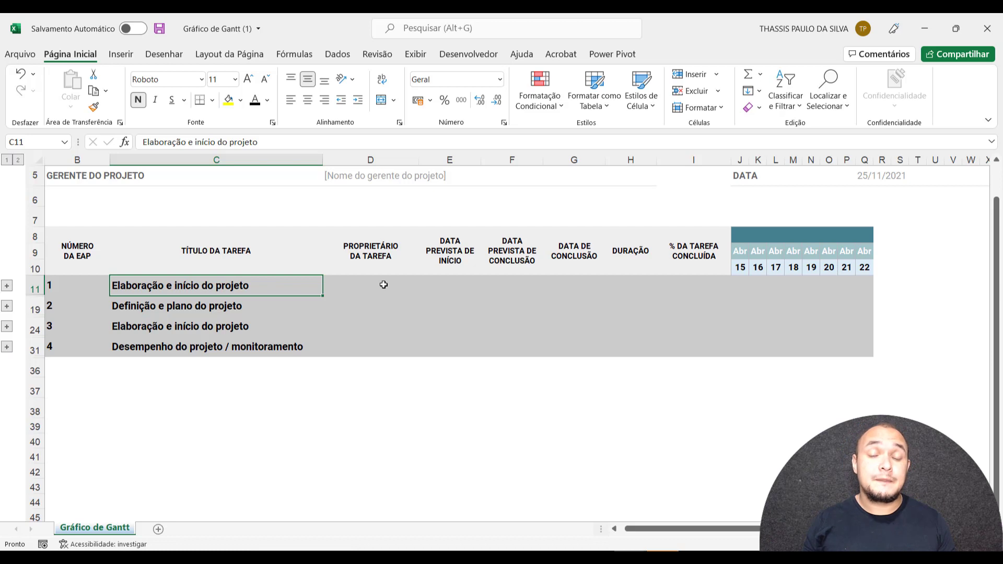
Expand the task rows of phases 1 and 2, with E11 selected as the active cell
{"action": "left_click", "coordinate": [451, 279]}
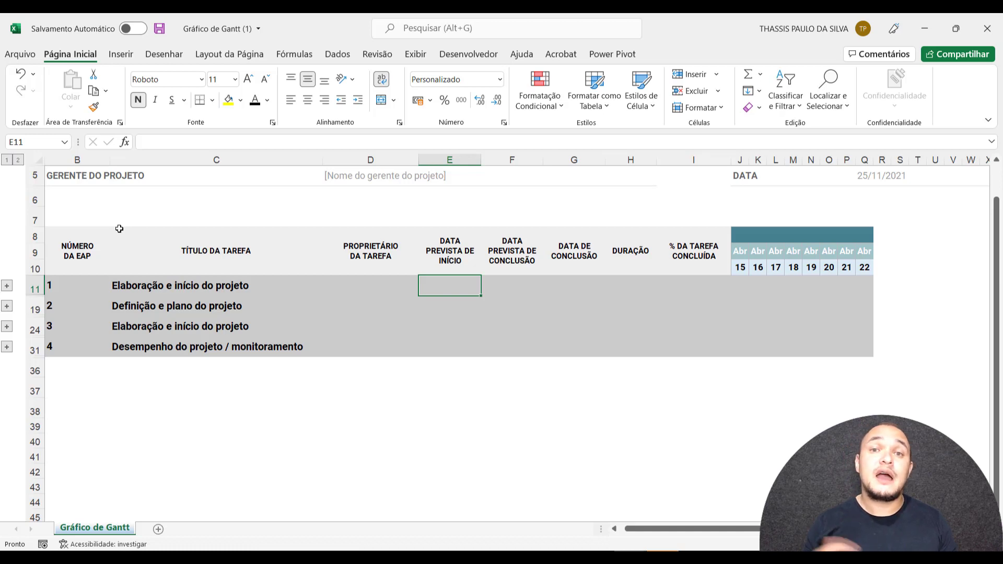
{"action": "left_click", "coordinate": [6, 286]}
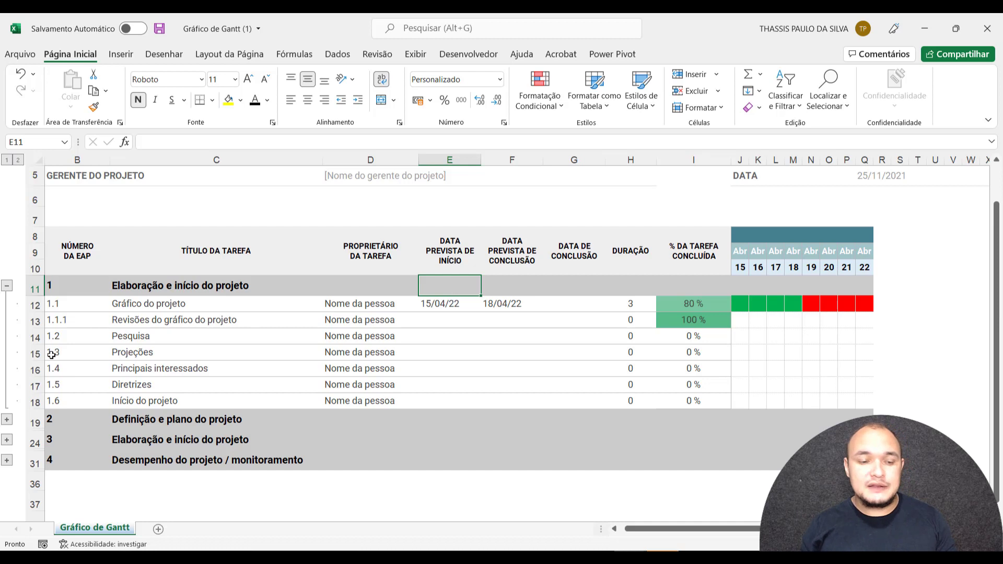
{"action": "left_click", "coordinate": [7, 419]}
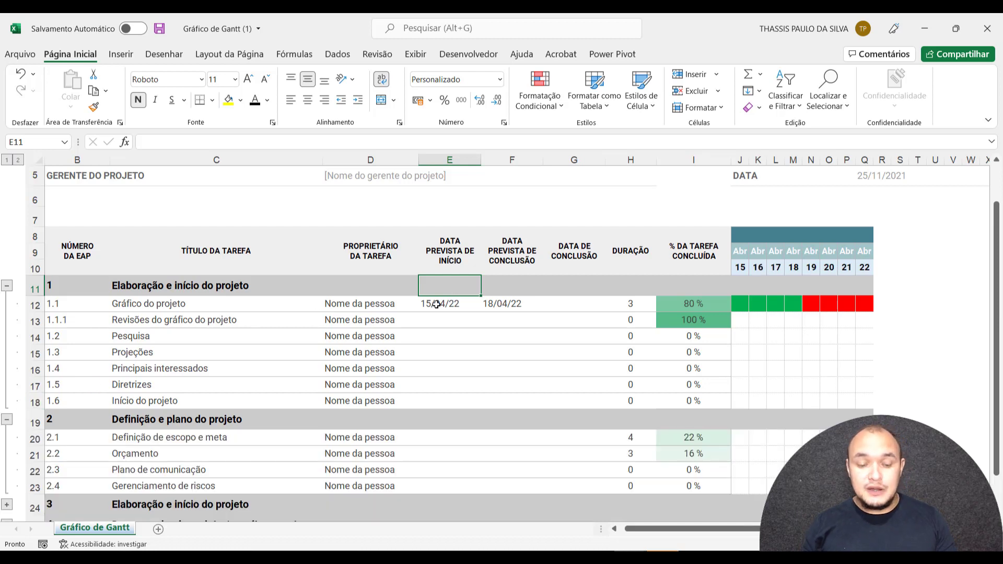
Enter the formula =SEERRO(MENOR(E12:E18;1);"") in E11 to get phase 1's earliest planned start date
{"action": "type", "text": "="}
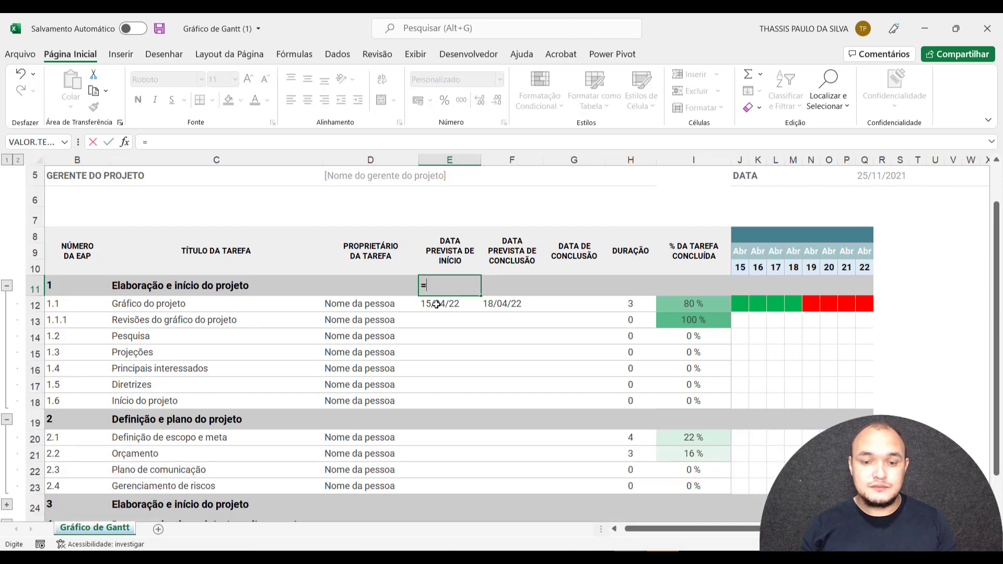
{"action": "type", "text": "SE"}
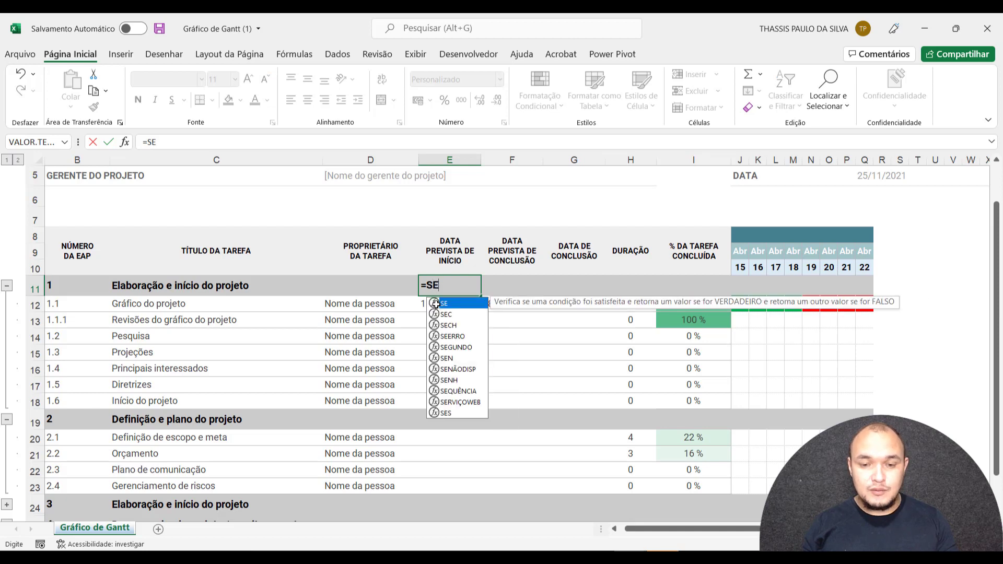
{"action": "type", "text": "E"}
{"action": "key", "text": "Tab"}
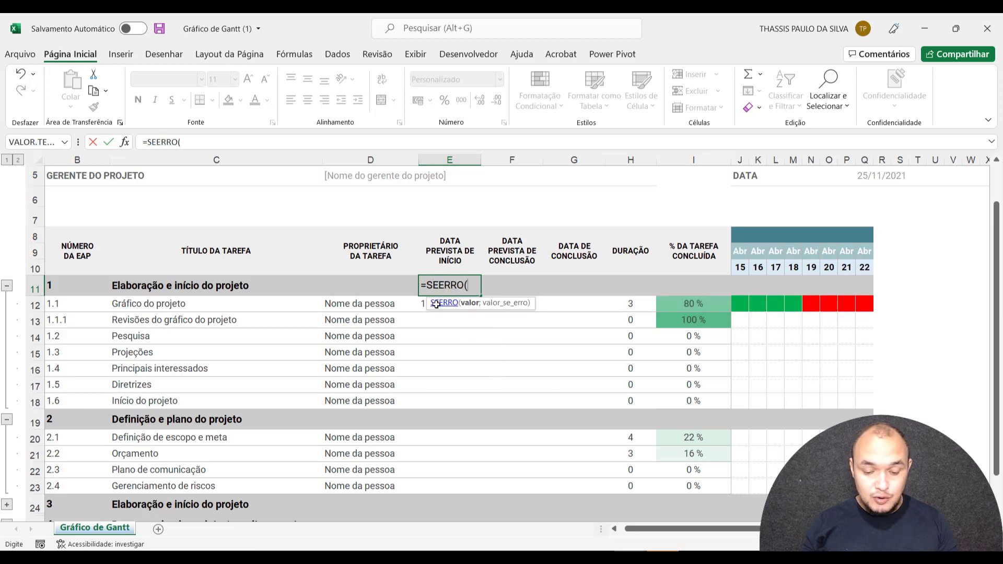
{"action": "type", "text": "MENOR("}
{"action": "left_click", "coordinate": [412, 306]}
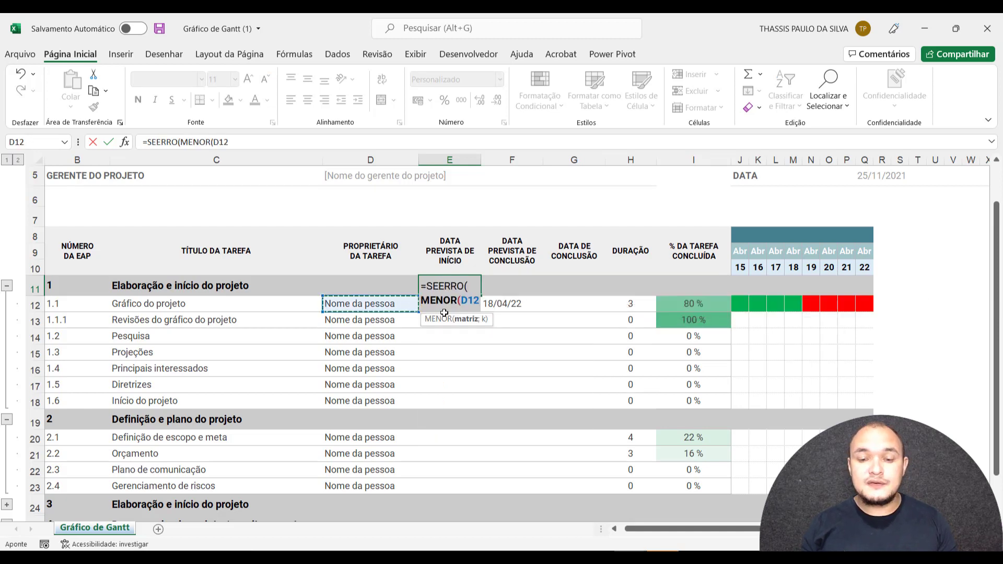
{"action": "key", "text": "Right"}
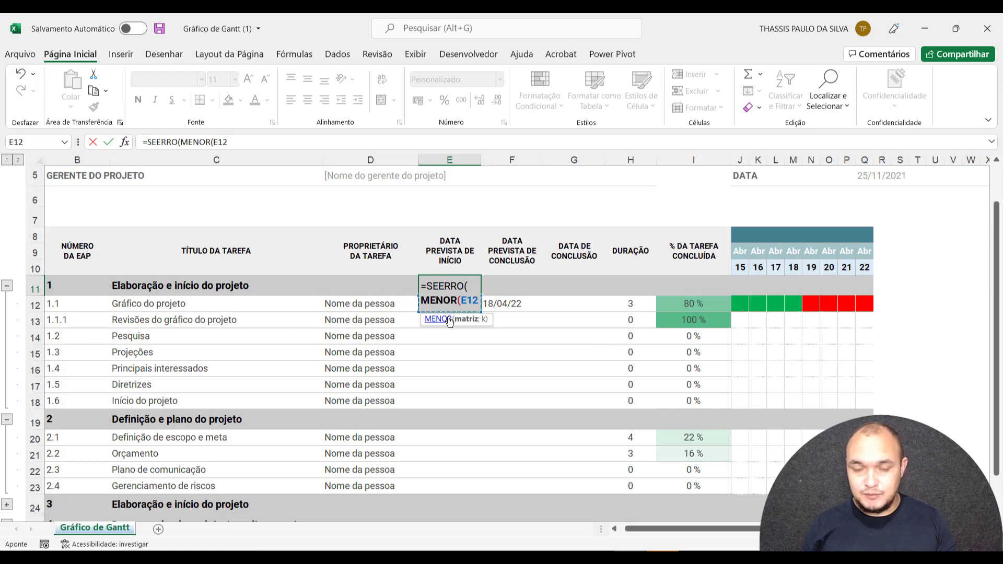
{"action": "key", "text": "shift+Down"}
{"action": "key", "text": "shift+Down"}
{"action": "key", "text": "shift+Down"}
{"action": "key", "text": "shift+Down"}
{"action": "key", "text": "shift+Down"}
{"action": "key", "text": "shift+Down"}
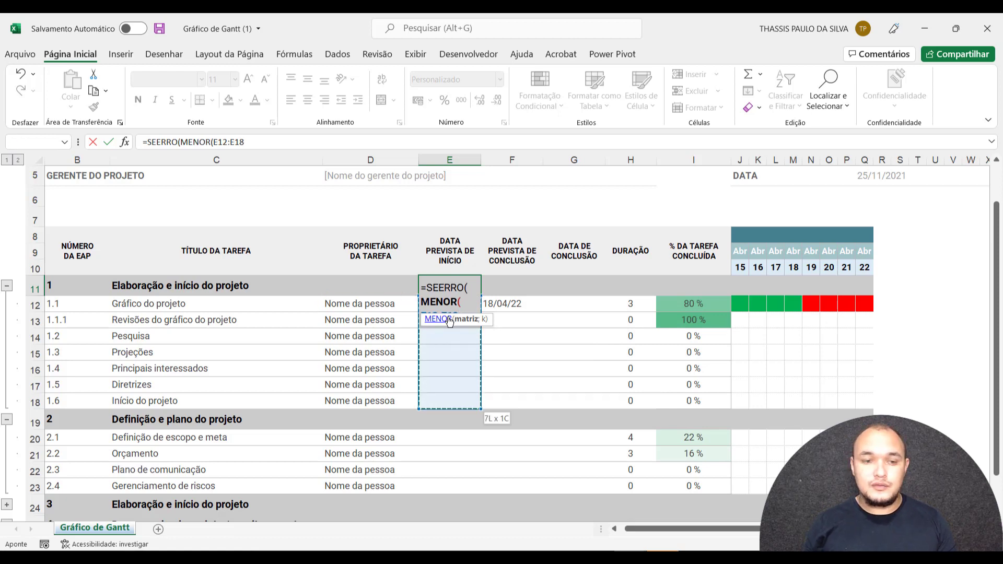
{"action": "type", "text": ";"}
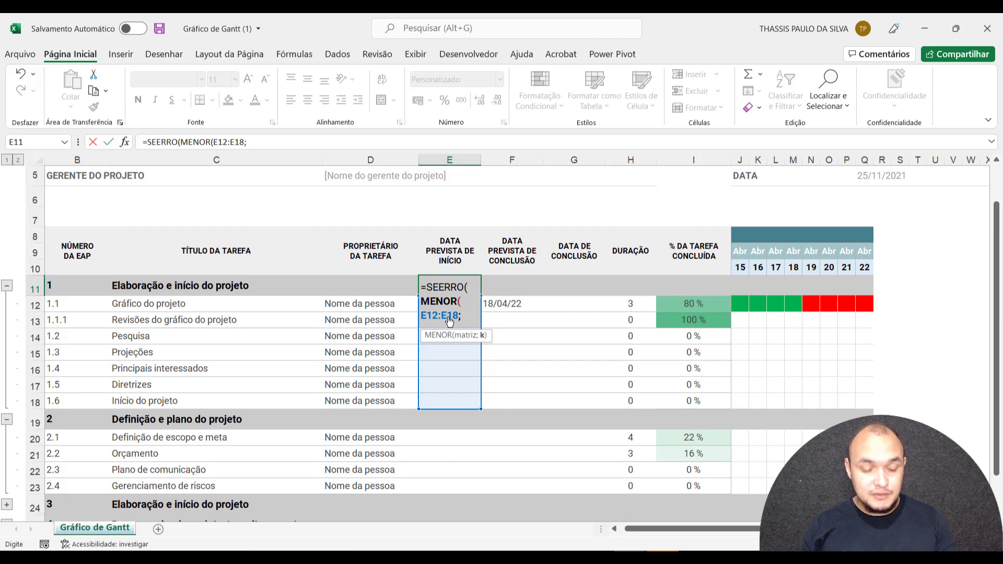
{"action": "type", "text": "1"}
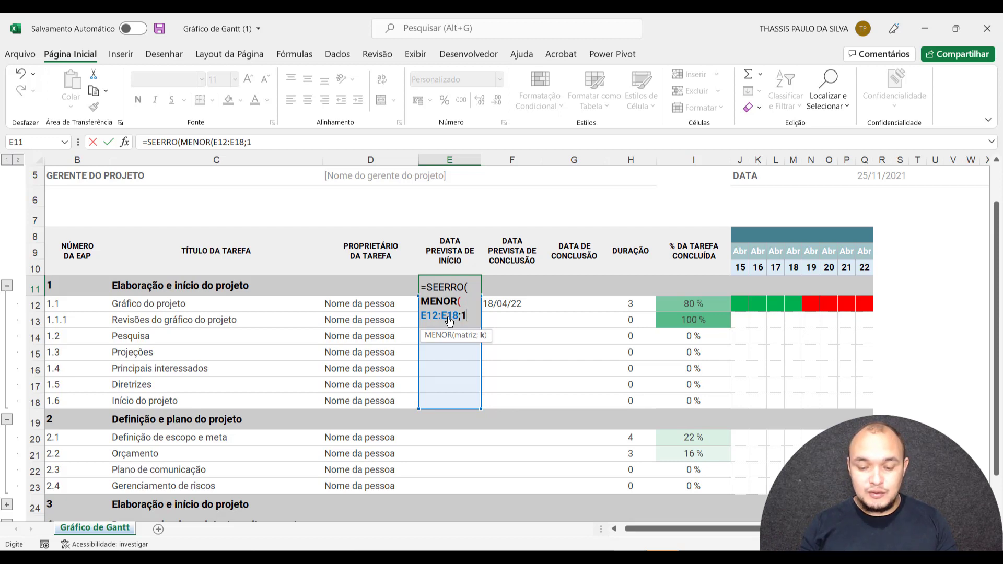
{"action": "type", "text": ")"}
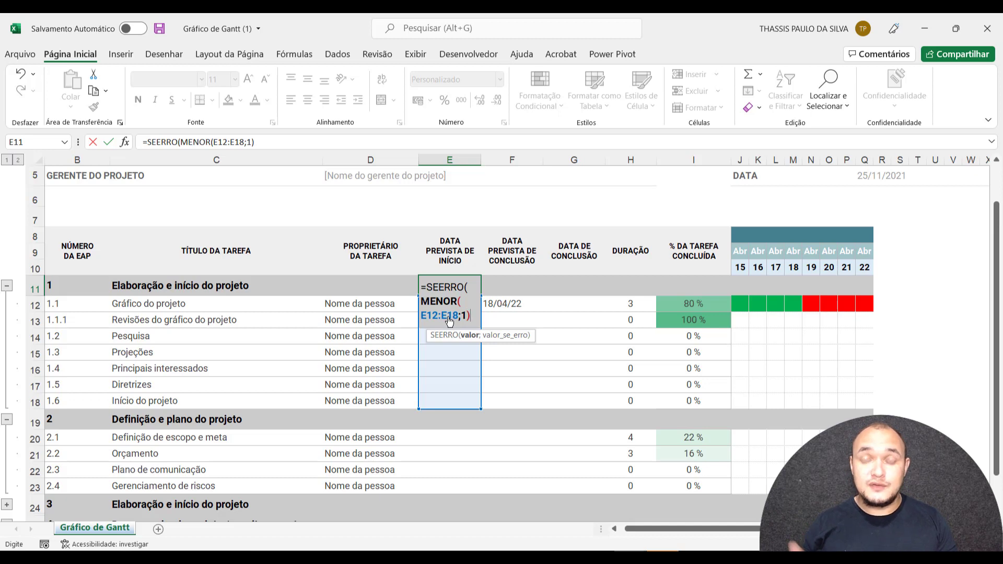
{"action": "type", "text": ";"}
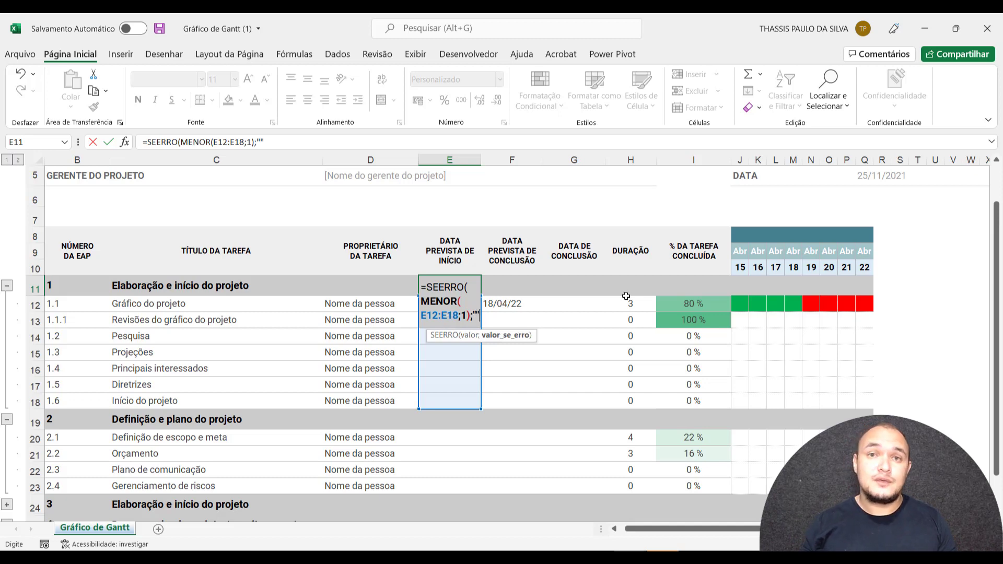
{"action": "type", "text": "\"\")"}
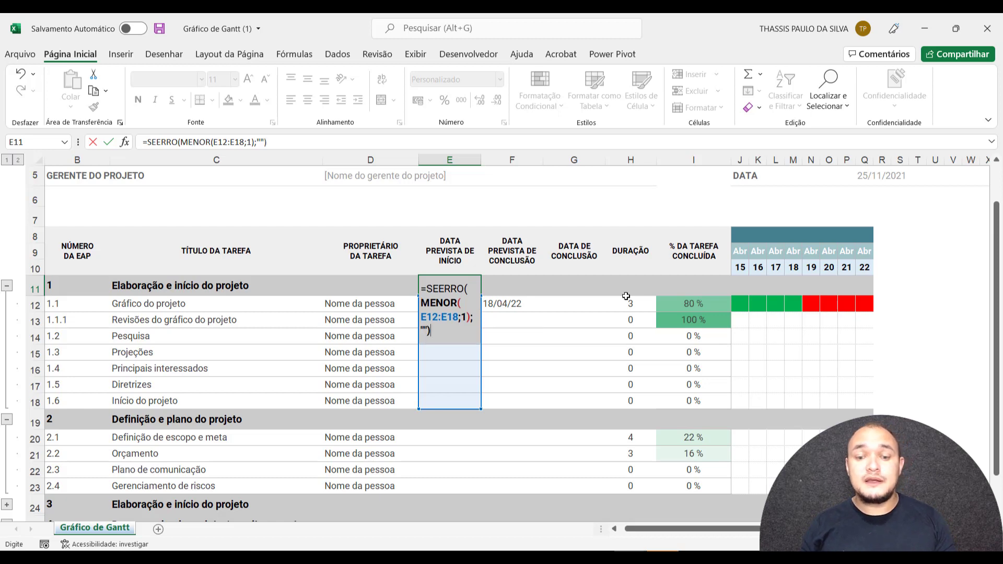
{"action": "key", "text": "Return"}
{"action": "key", "text": "Up"}
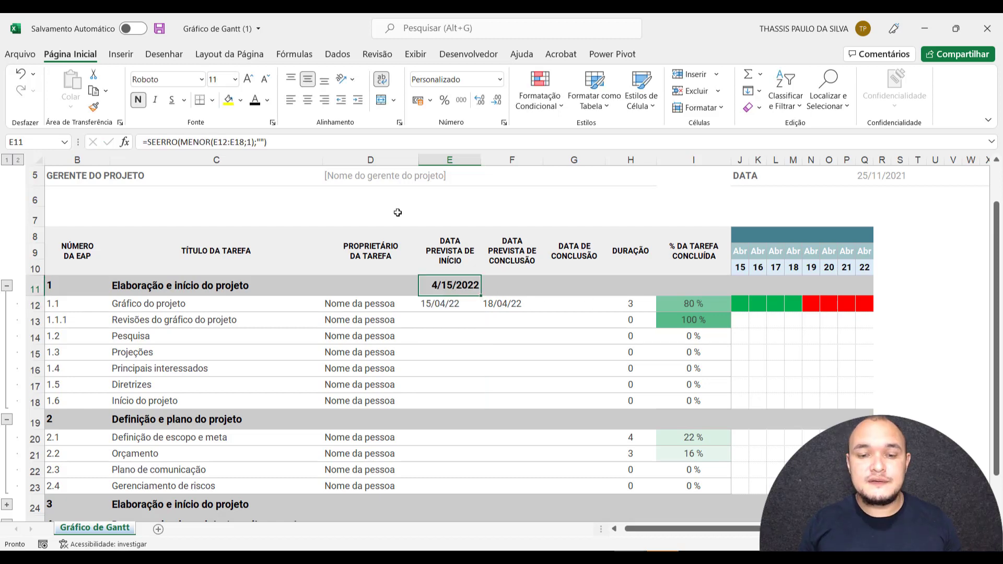
Centre the date in E11 and give it the custom number format DD/MM/aa
{"action": "left_click", "coordinate": [434, 302]}
{"action": "left_click", "coordinate": [434, 286]}
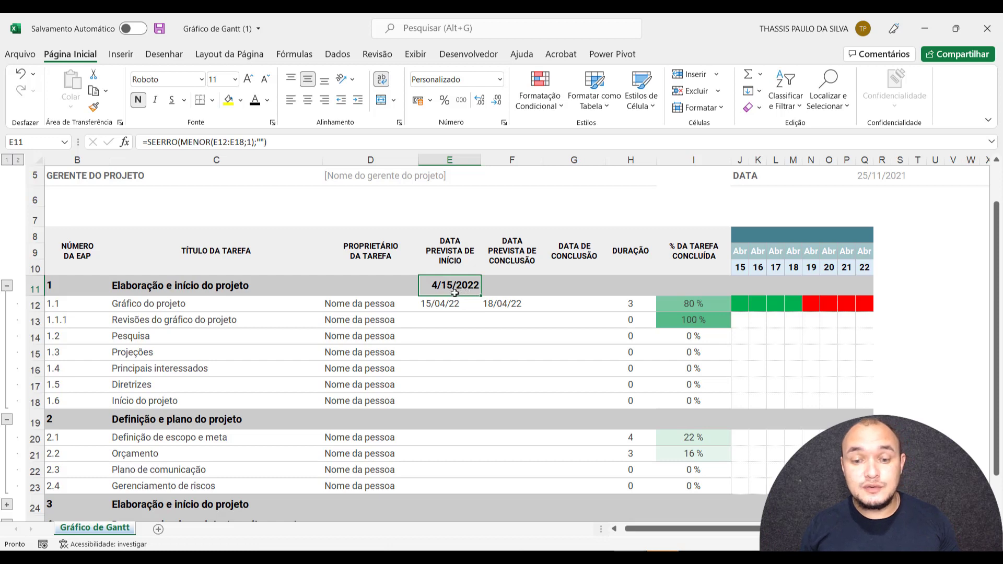
{"action": "left_click", "coordinate": [309, 100]}
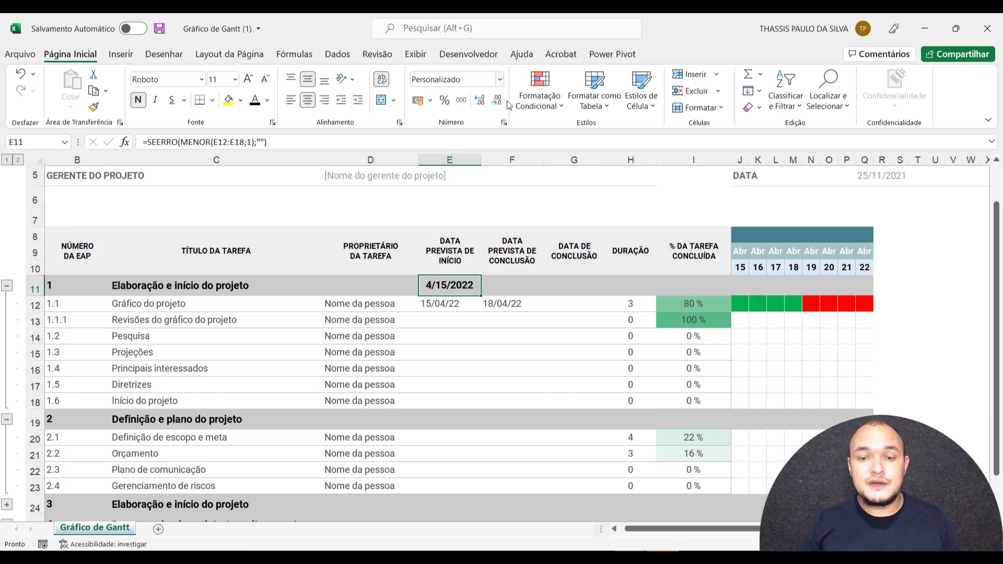
{"action": "left_click", "coordinate": [504, 123]}
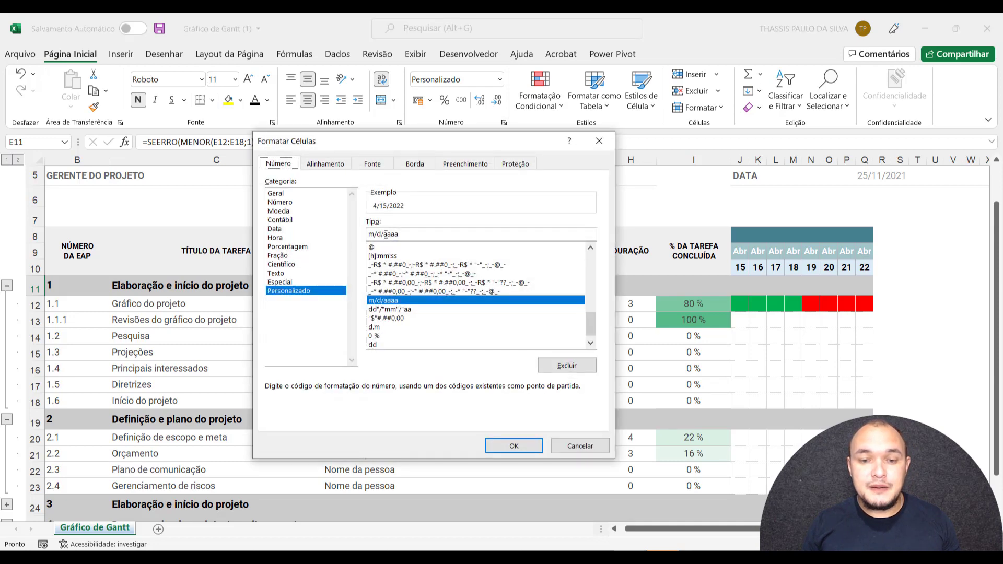
{"action": "left_click_drag", "start_coordinate": [382, 232], "coordinate": [358, 235]}
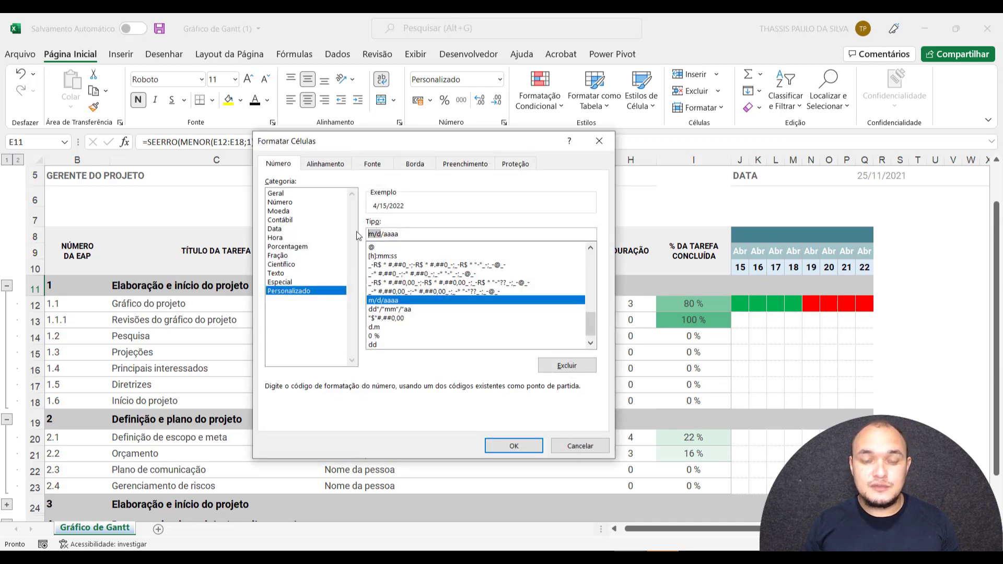
{"action": "type", "text": "DD"}
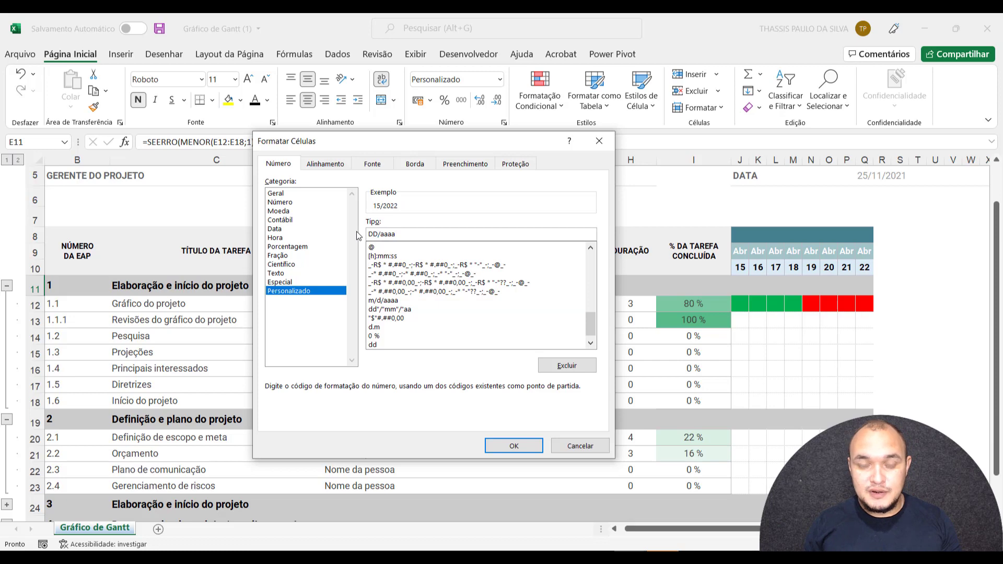
{"action": "type", "text": "/MM"}
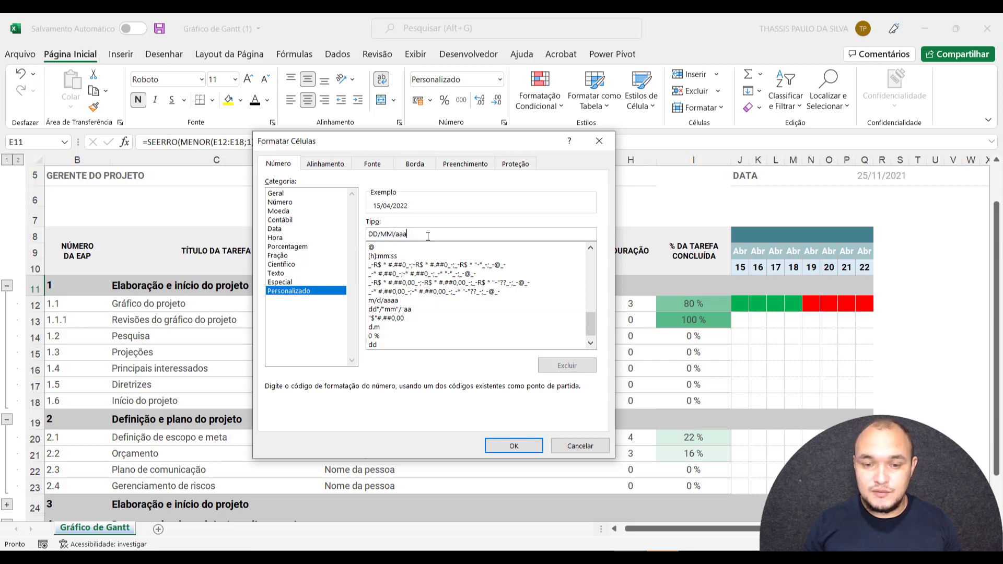
{"action": "key", "text": "BackSpace"}
{"action": "key", "text": "Return"}
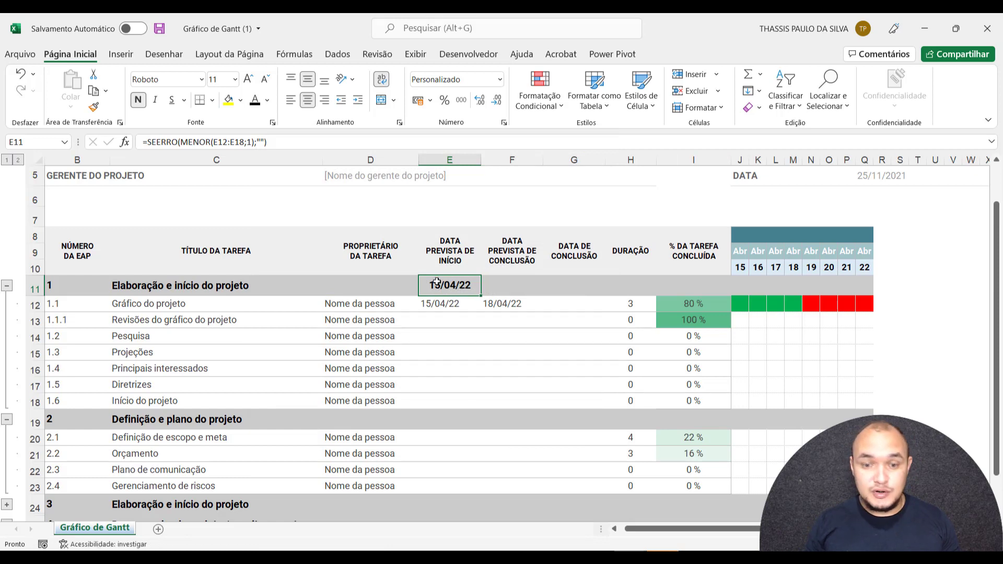
Copy the formula text from E11 into F11, keeping its E12:E18 reference as written
{"action": "left_click", "coordinate": [504, 288]}
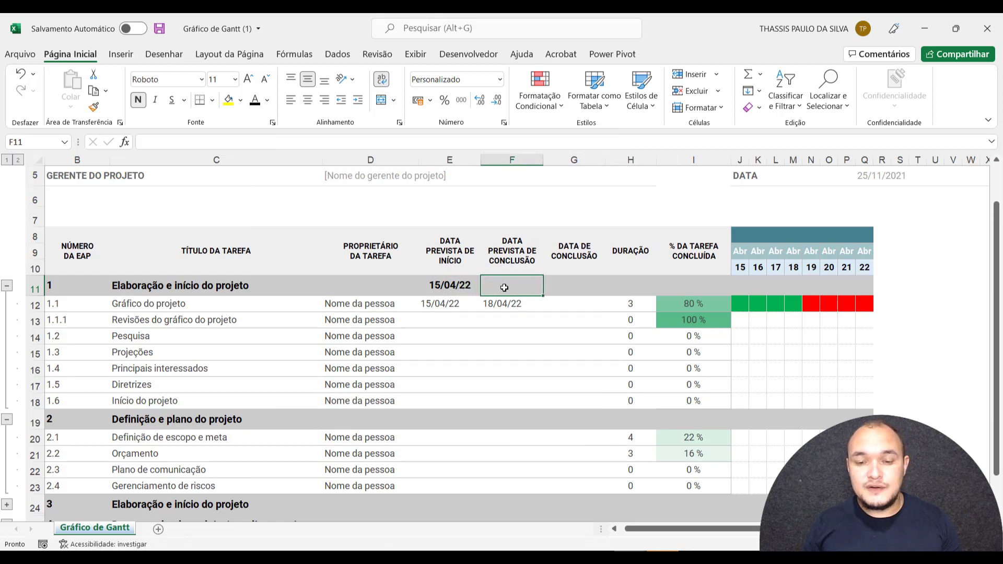
{"action": "left_click", "coordinate": [450, 282]}
{"action": "left_click", "coordinate": [504, 286]}
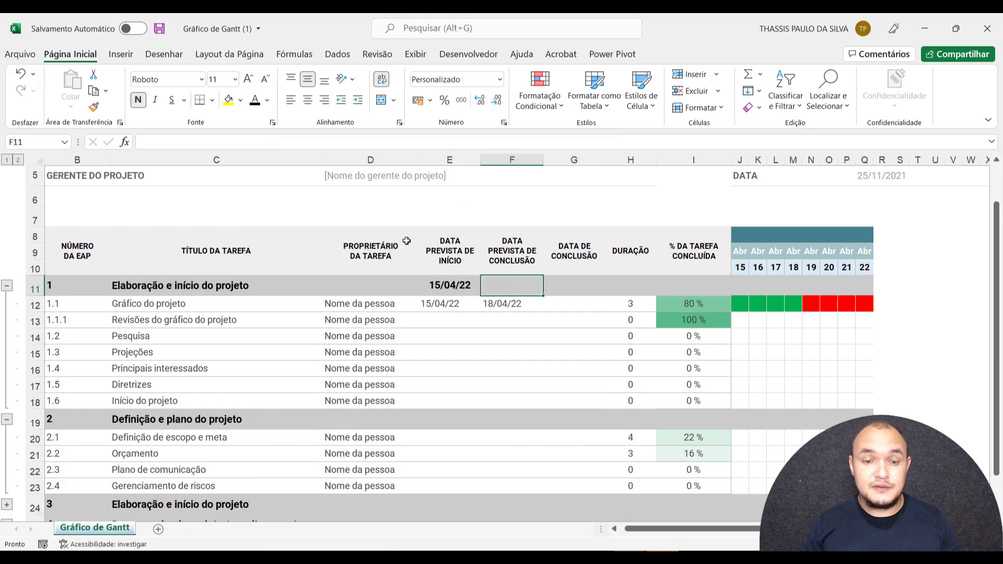
{"action": "left_click", "coordinate": [442, 292]}
{"action": "left_click_drag", "start_coordinate": [271, 142], "coordinate": [148, 142]}
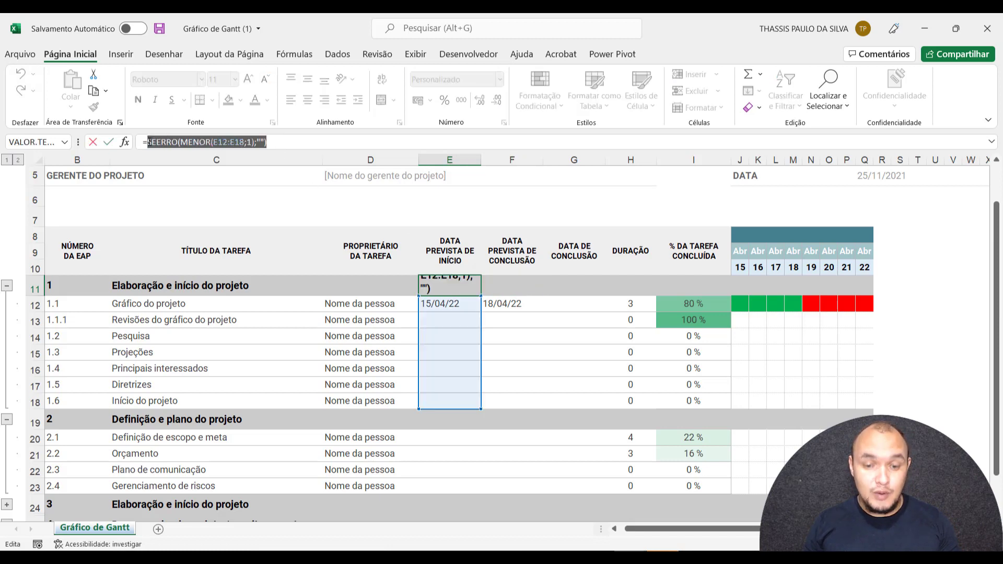
{"action": "key", "text": "ctrl+c"}
{"action": "key", "text": "Escape"}
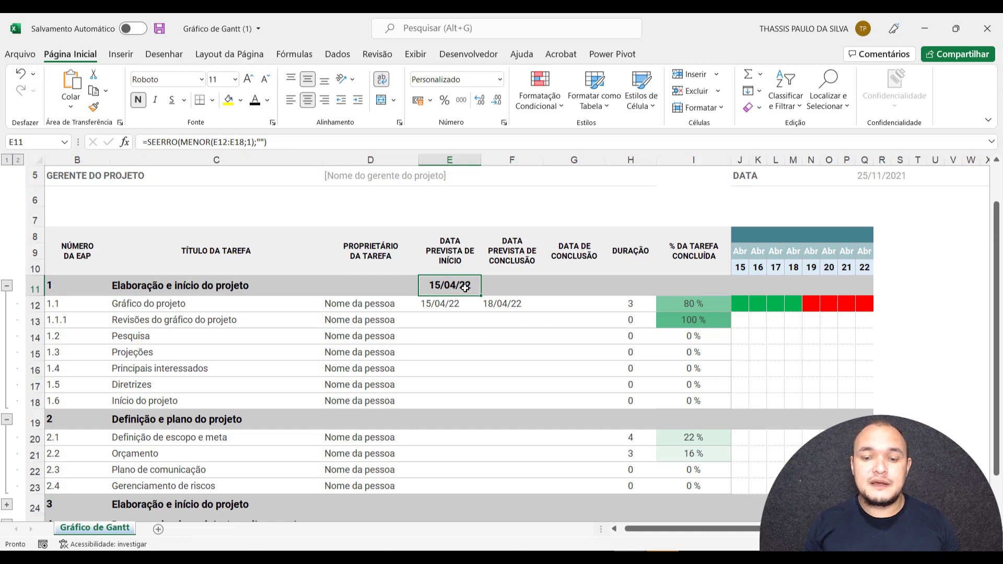
{"action": "key", "text": "Right"}
{"action": "left_click", "coordinate": [183, 138]}
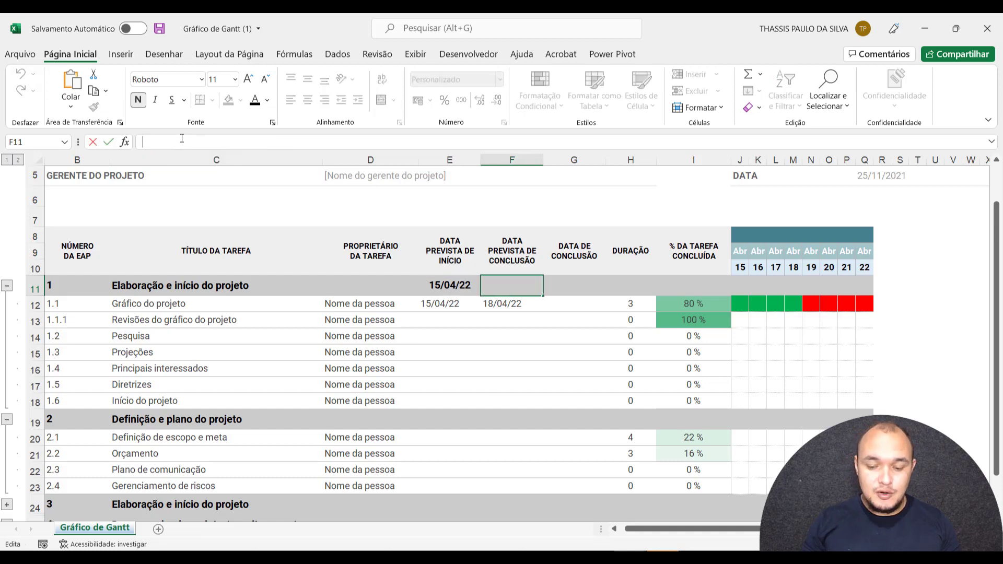
{"action": "key", "text": "ctrl+v"}
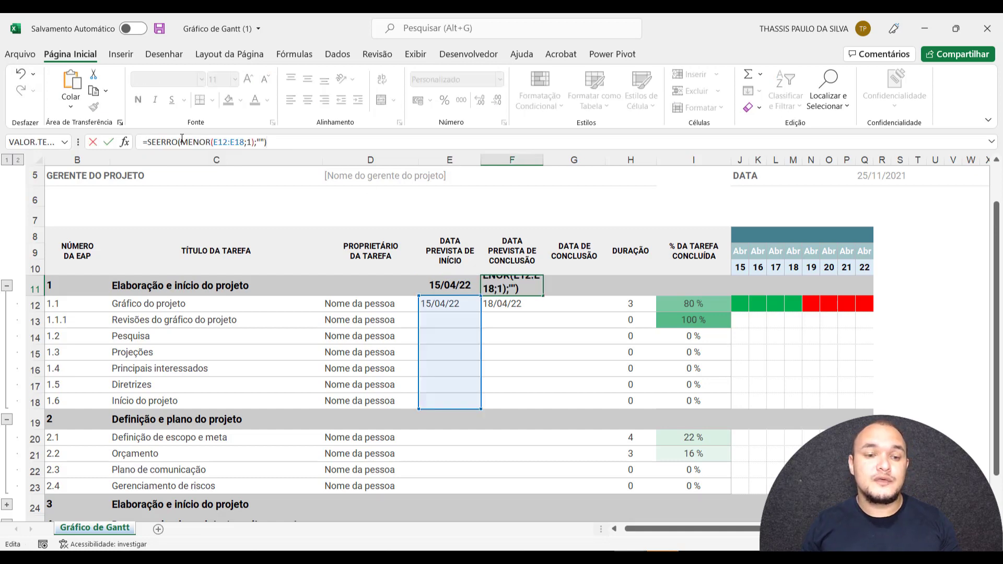
Change the formula in F11 to =SEERRO(MAIOR(F12:F18;1);"") to get phase 1's latest planned completion date
{"action": "key", "text": "BackSpace"}
{"action": "key", "text": "BackSpace"}
{"action": "key", "text": "BackSpace"}
{"action": "key", "text": "BackSpace"}
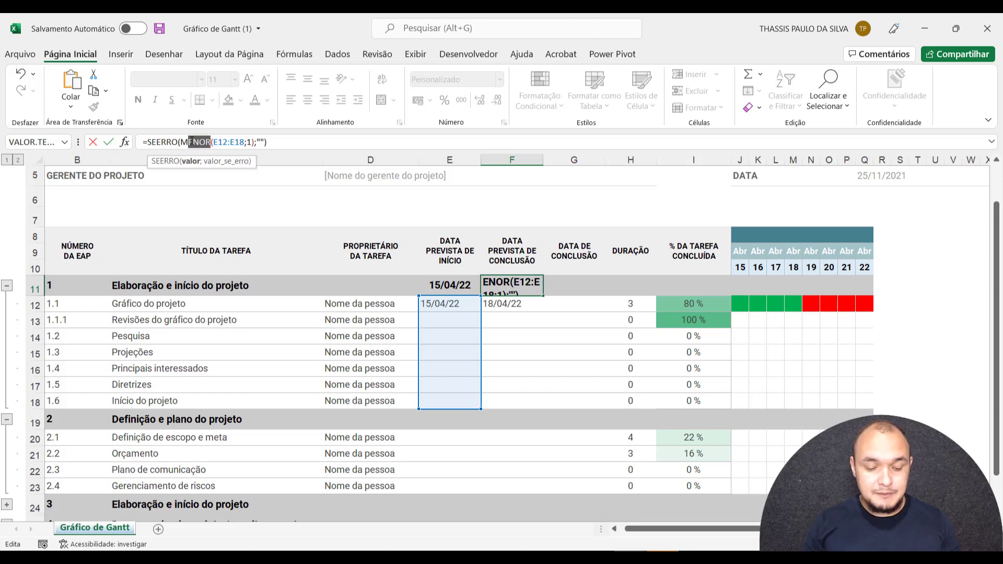
{"action": "type", "text": "AIOR"}
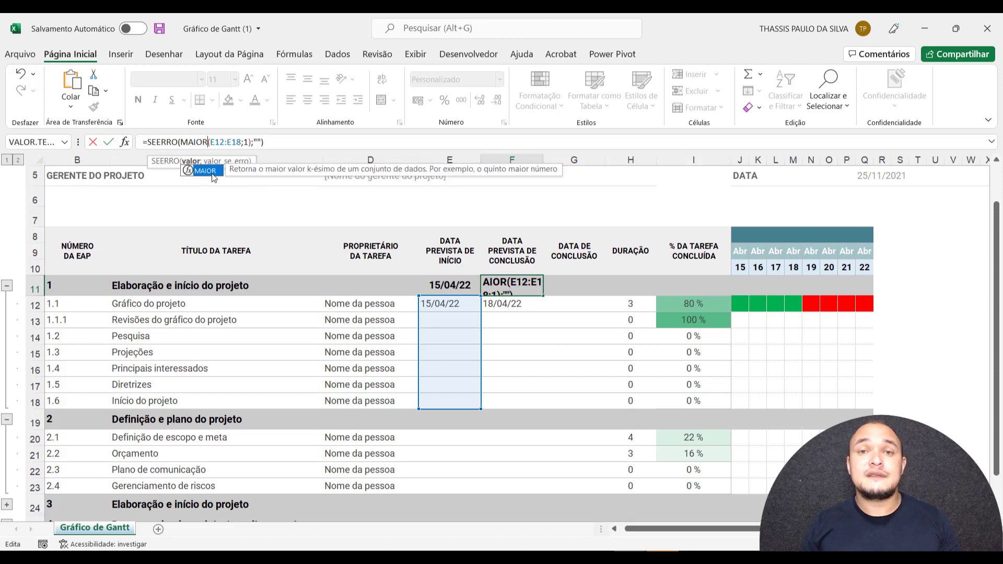
{"action": "left_click", "coordinate": [277, 143]}
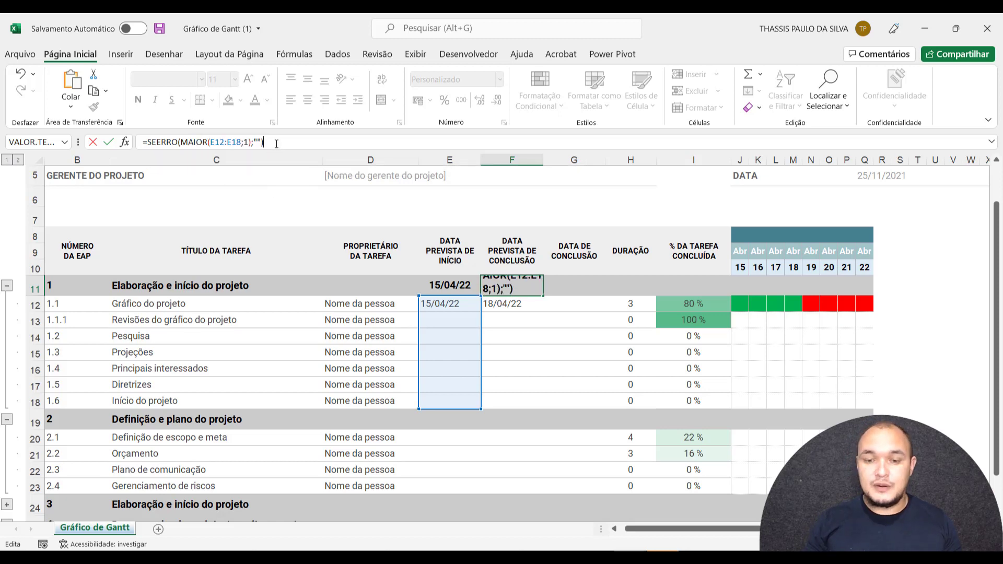
{"action": "key", "text": "Return"}
{"action": "left_click", "coordinate": [492, 285]}
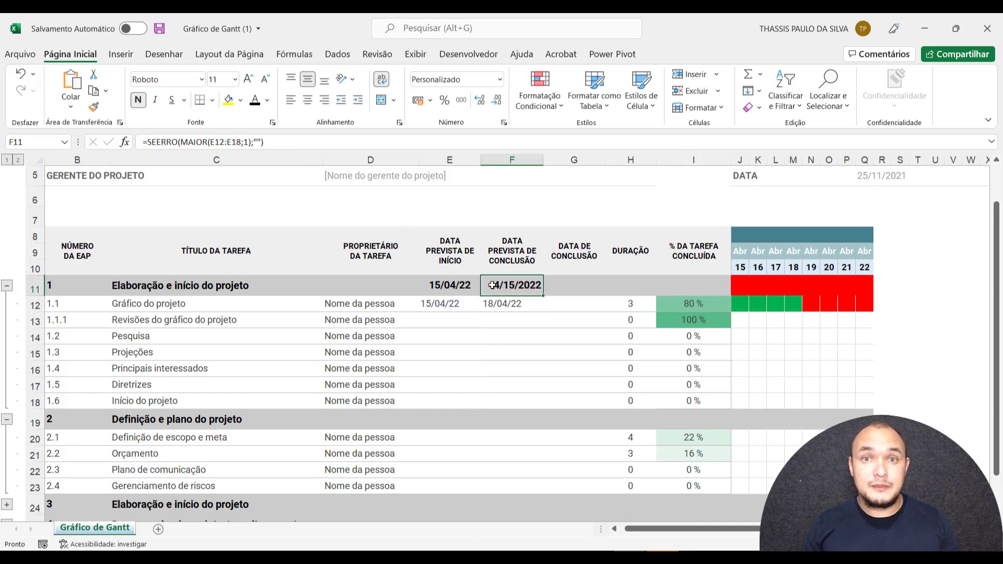
{"action": "left_click", "coordinate": [222, 142]}
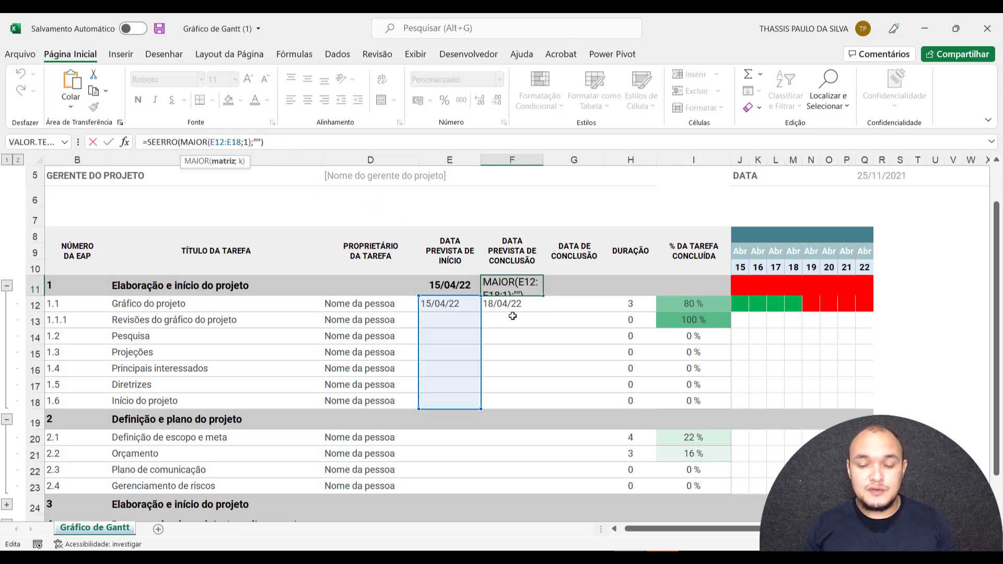
{"action": "left_click_drag", "start_coordinate": [481, 313], "coordinate": [508, 314]}
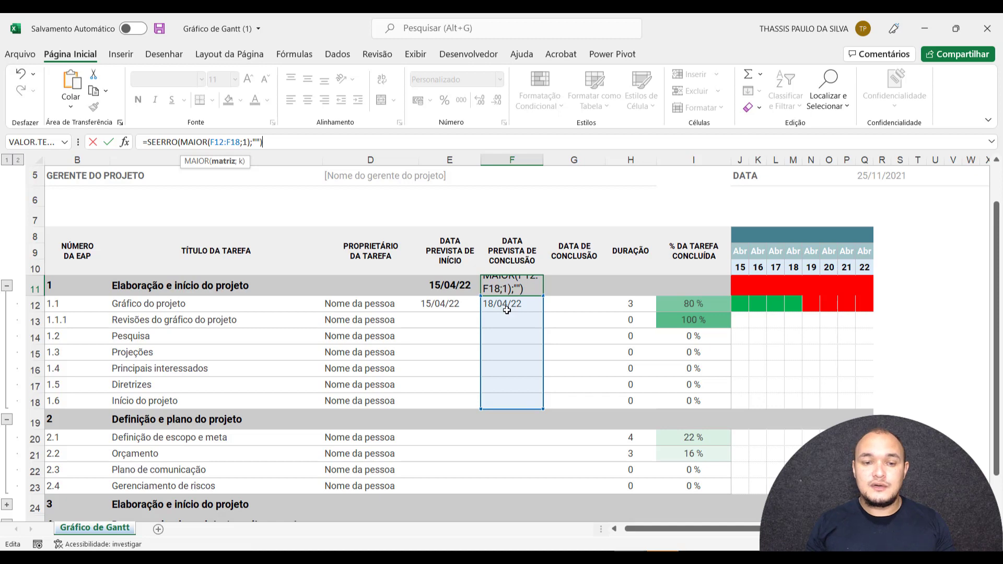
Copy E11's formatting to F11 and centre the task date cells E12:G18 horizontally
{"action": "left_click", "coordinate": [450, 285]}
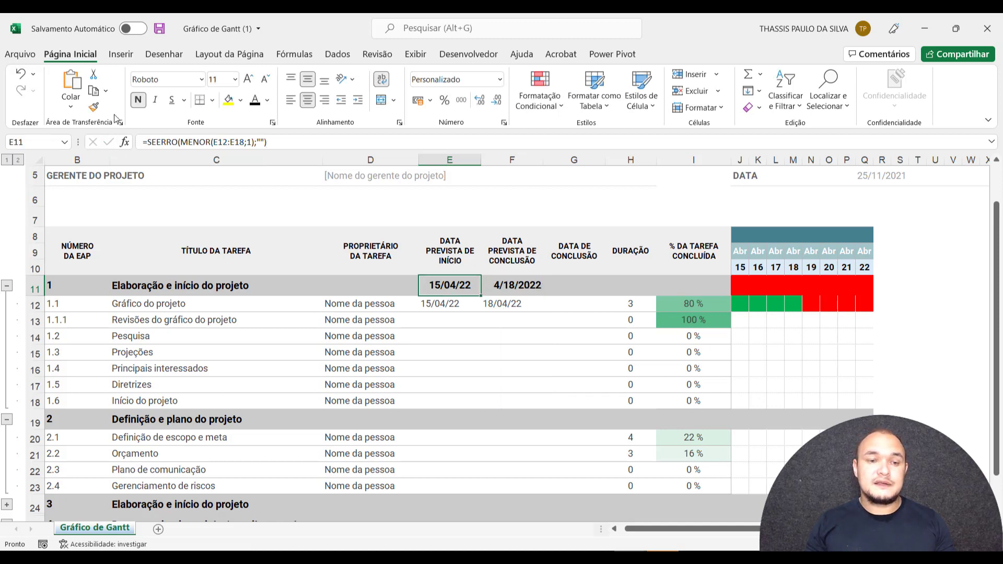
{"action": "left_click", "coordinate": [94, 108]}
{"action": "left_click", "coordinate": [512, 285]}
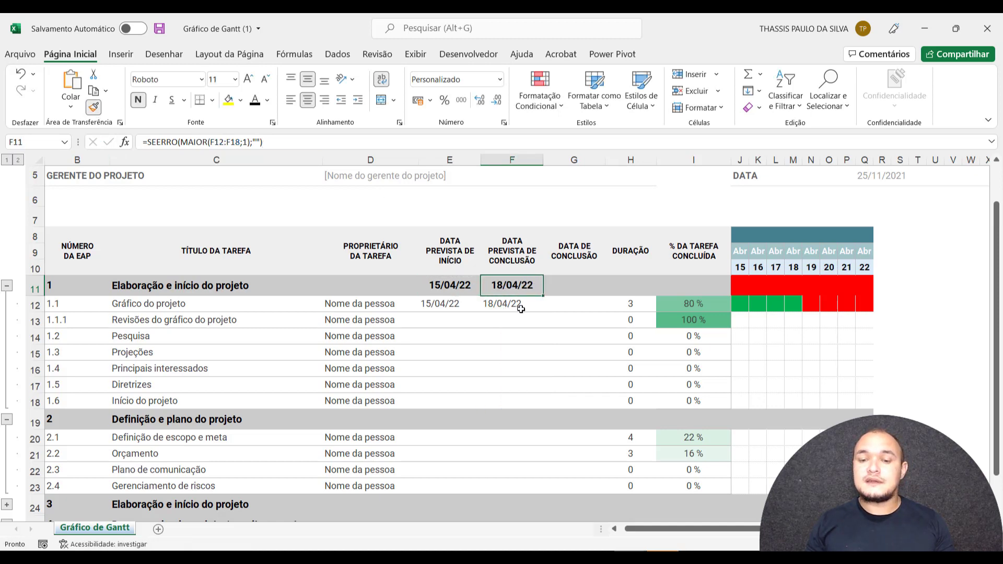
{"action": "left_click_drag", "start_coordinate": [438, 302], "coordinate": [556, 403]}
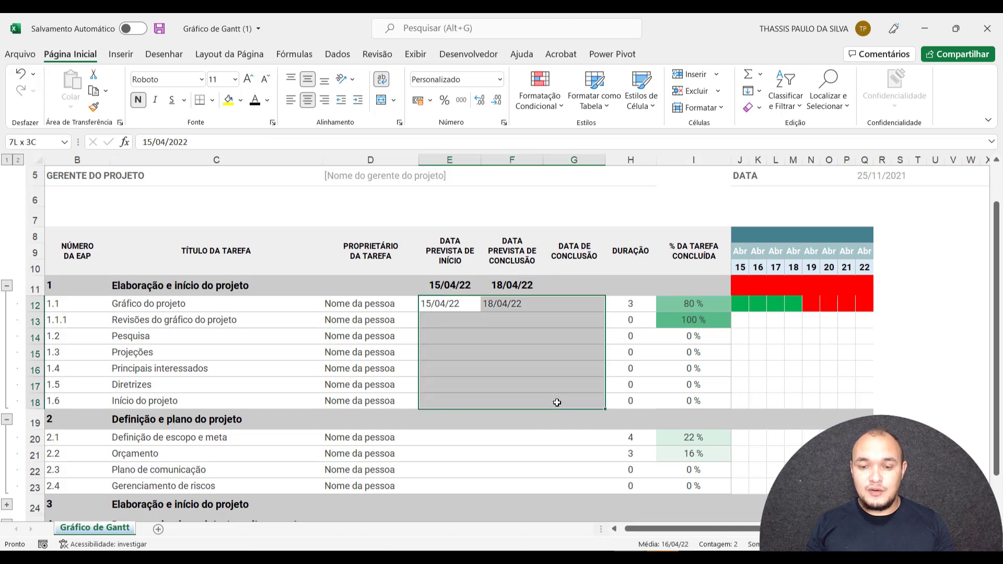
{"action": "left_click", "coordinate": [308, 101]}
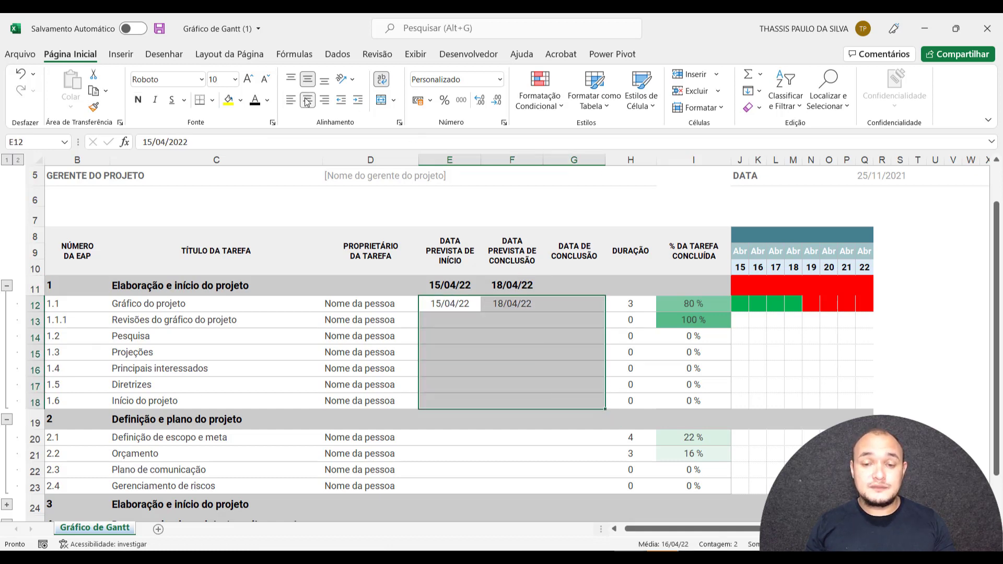
Fill the F11 formula across into G11 so that phase 1's completion date is calculated from G12:G18
{"action": "left_click", "coordinate": [511, 285]}
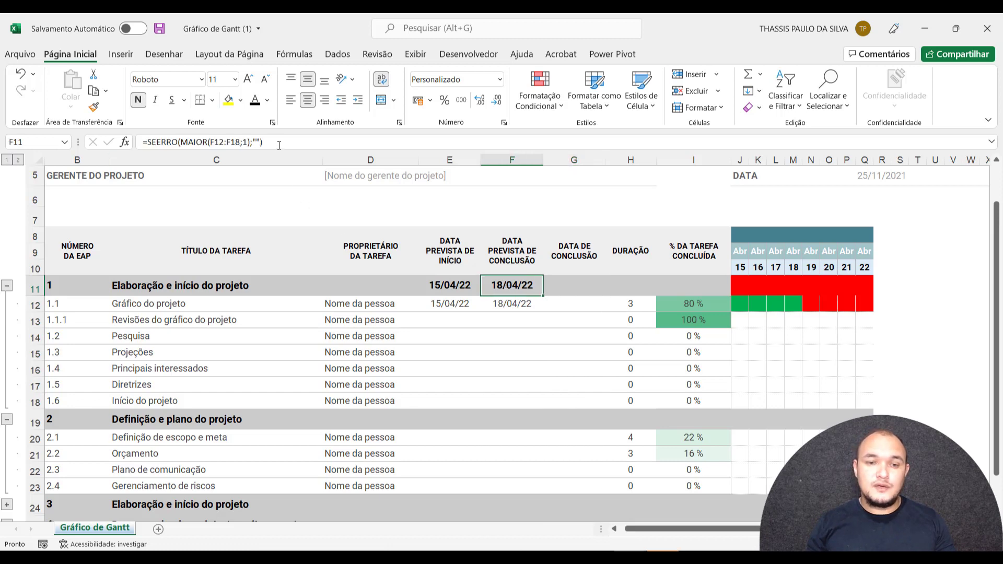
{"action": "left_click_drag", "start_coordinate": [279, 145], "coordinate": [148, 141]}
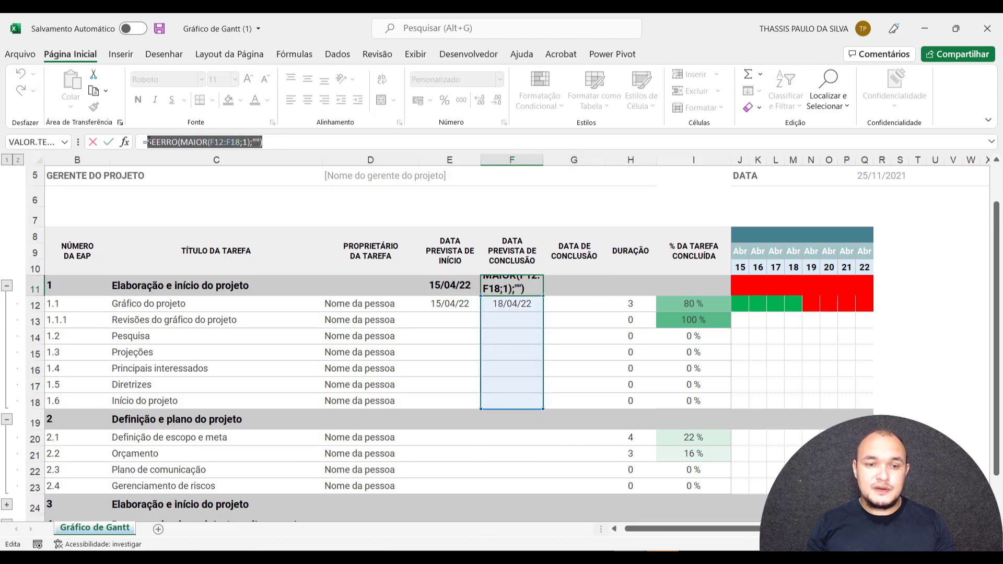
{"action": "key", "text": "Escape"}
{"action": "left_click_drag", "start_coordinate": [543, 296], "coordinate": [576, 296]}
{"action": "double_click", "coordinate": [570, 286]}
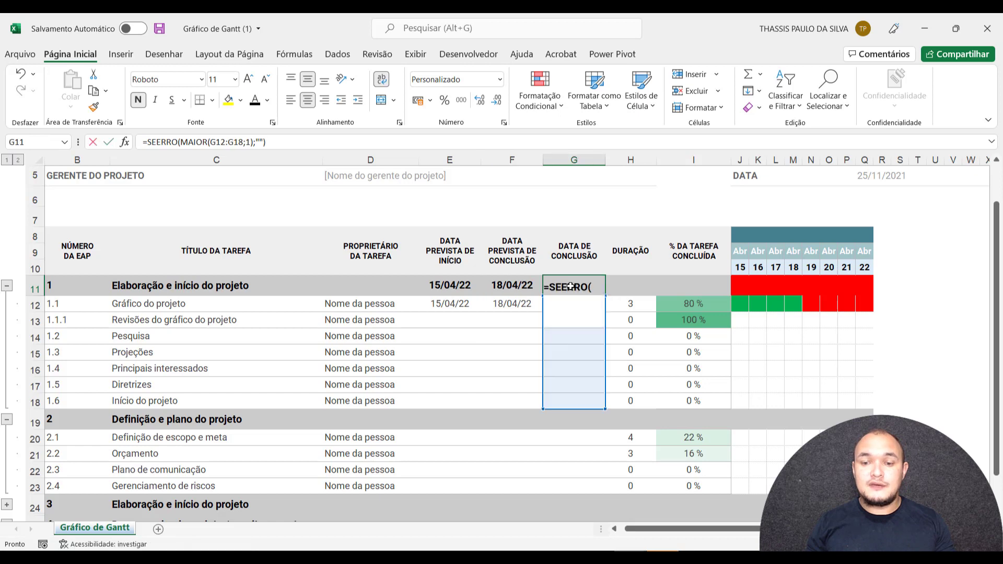
{"action": "key", "text": "Escape"}
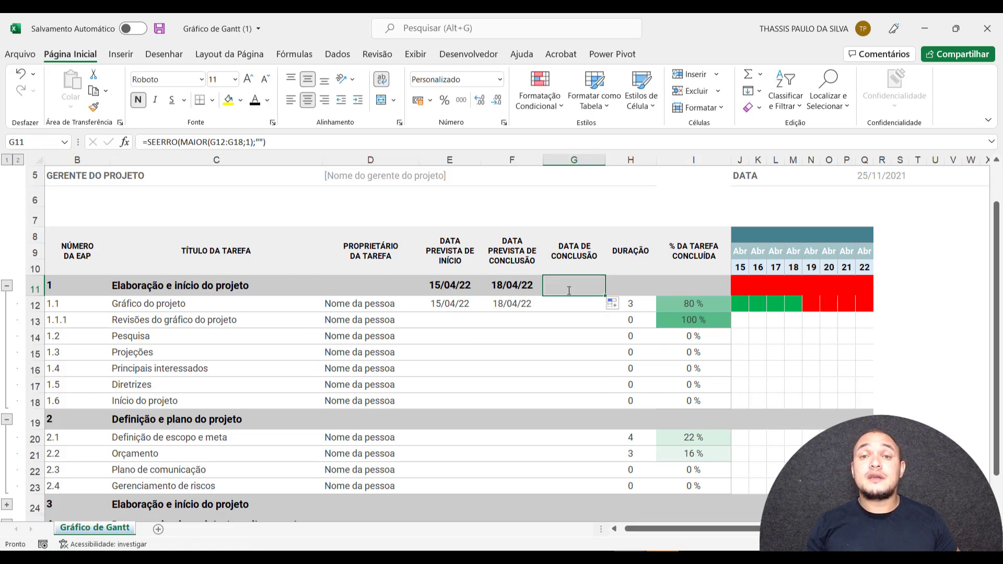
Enter 18/04/22 as the completion date of task 1.1 and set its completed percentage to 100%
{"action": "left_click", "coordinate": [564, 304]}
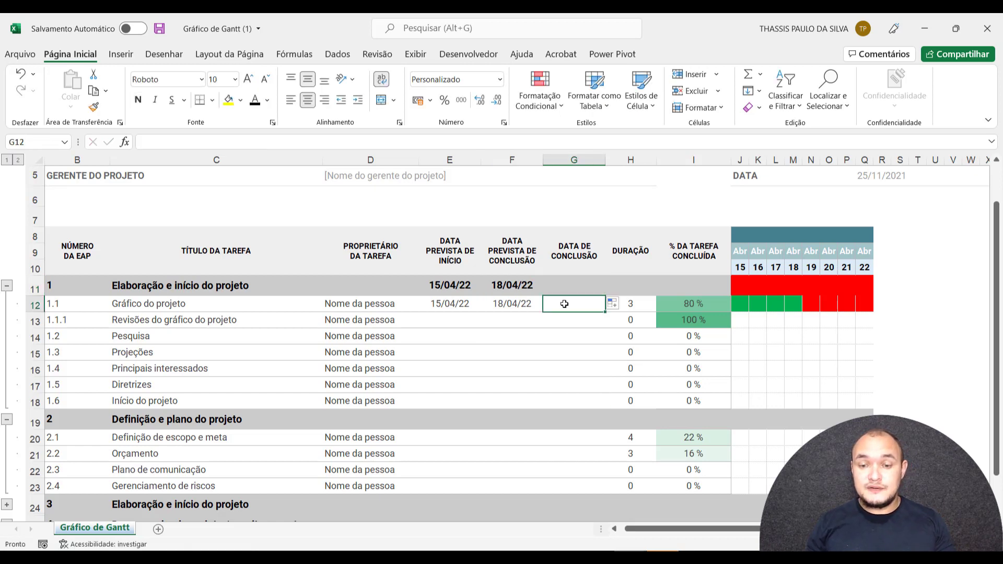
{"action": "type", "text": "18"}
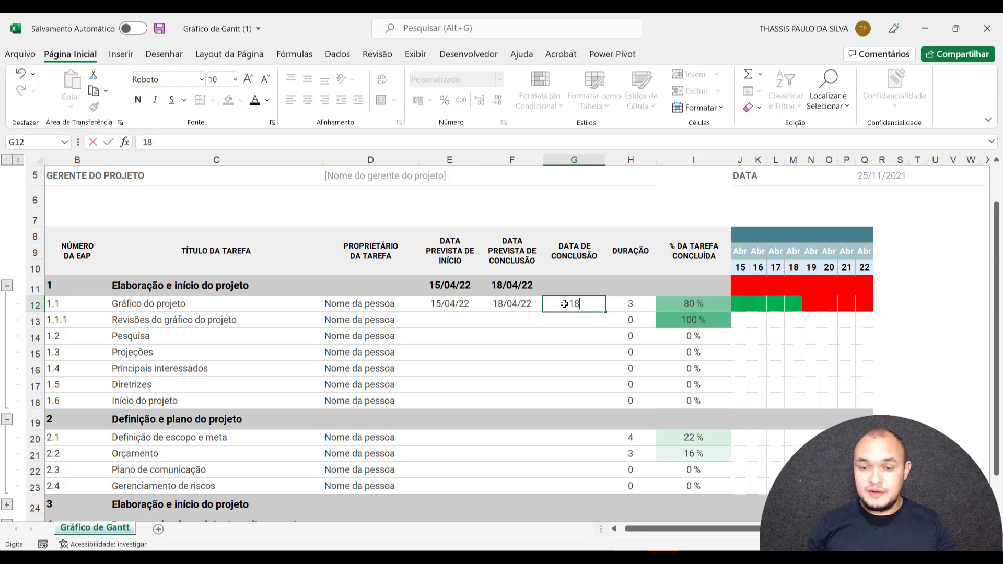
{"action": "type", "text": "/04/22"}
{"action": "key", "text": "Return"}
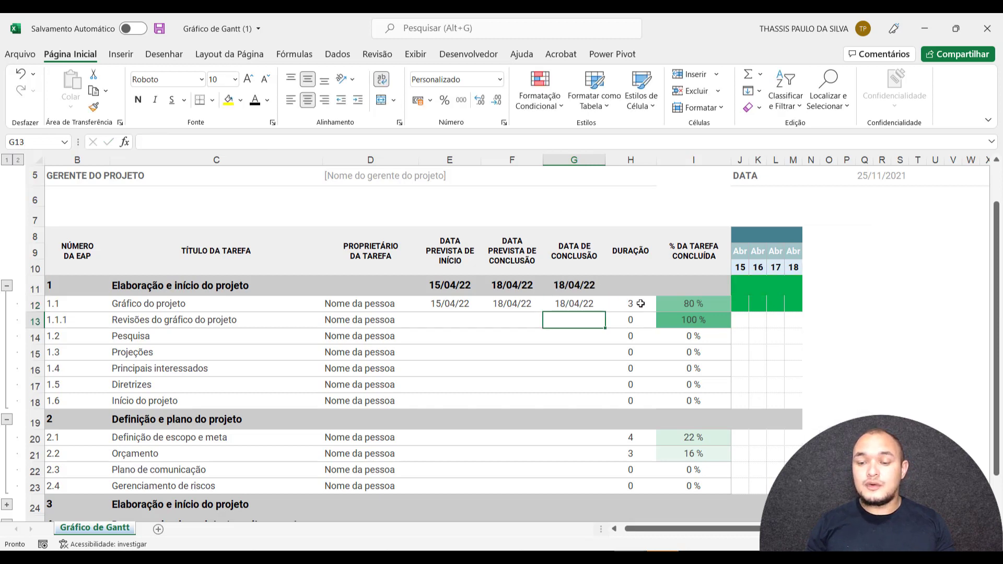
{"action": "left_click", "coordinate": [674, 304]}
{"action": "type", "text": "100"}
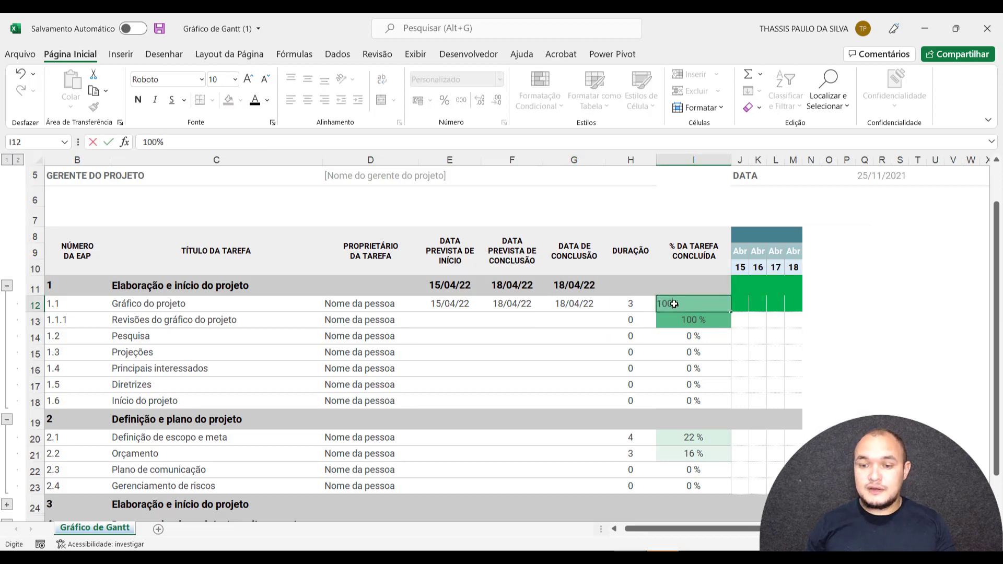
{"action": "key", "text": "Return"}
Fill task 1.1.1's planned start date from the row above and enter 25/04 as its planned completion date
{"action": "left_click", "coordinate": [458, 320]}
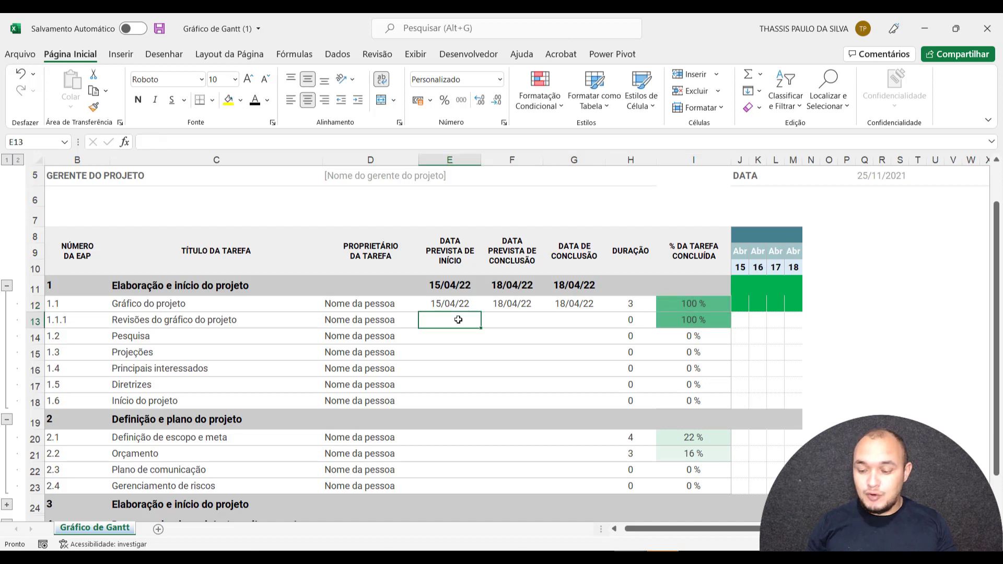
{"action": "key", "text": "ctrl+d"}
{"action": "left_click", "coordinate": [516, 324]}
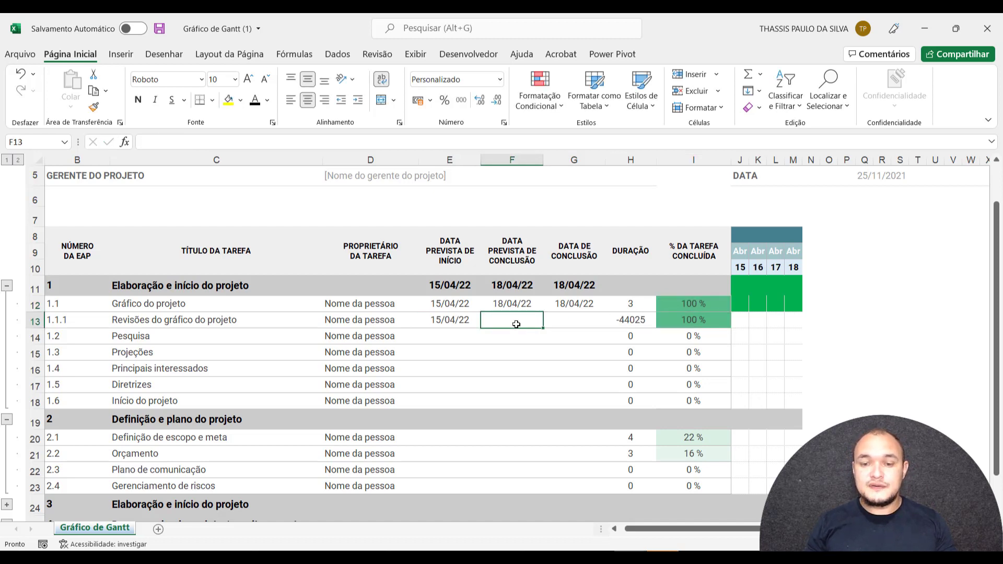
{"action": "type", "text": "2"}
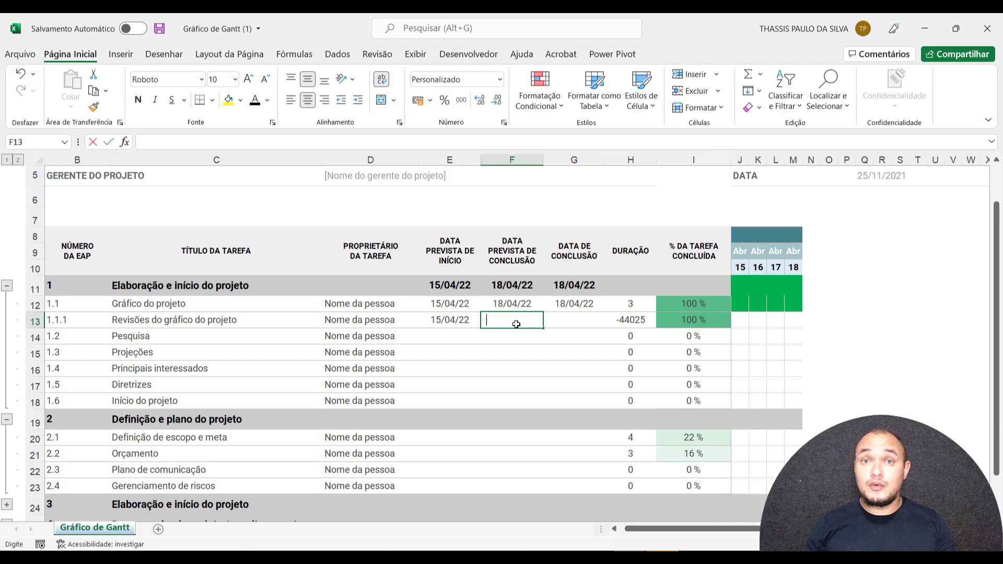
{"action": "type", "text": "5/04"}
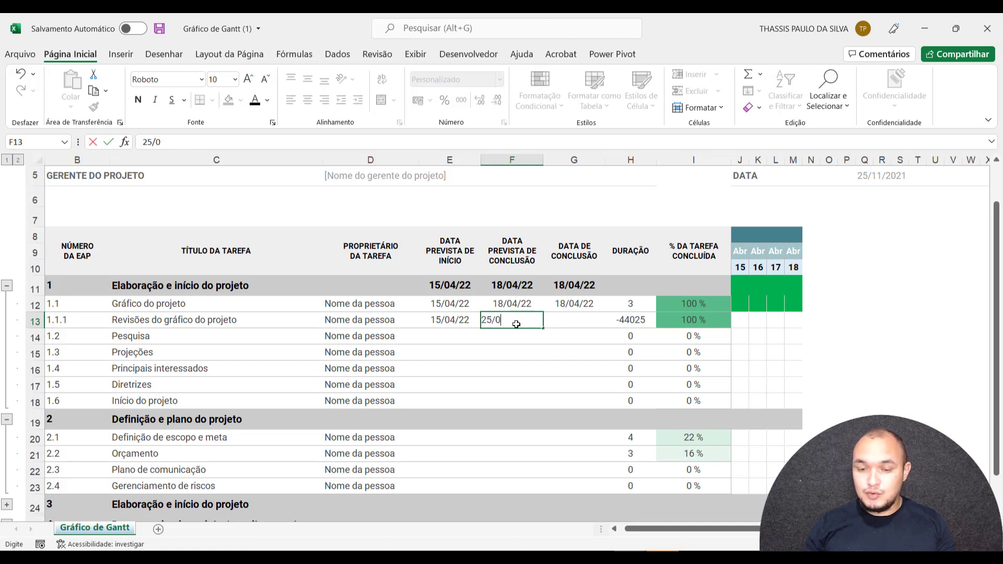
{"action": "key", "text": "Tab"}
Set the completed percentage of task 1.1.1 to 75%
{"action": "left_click", "coordinate": [676, 322]}
{"action": "type", "text": "75"}
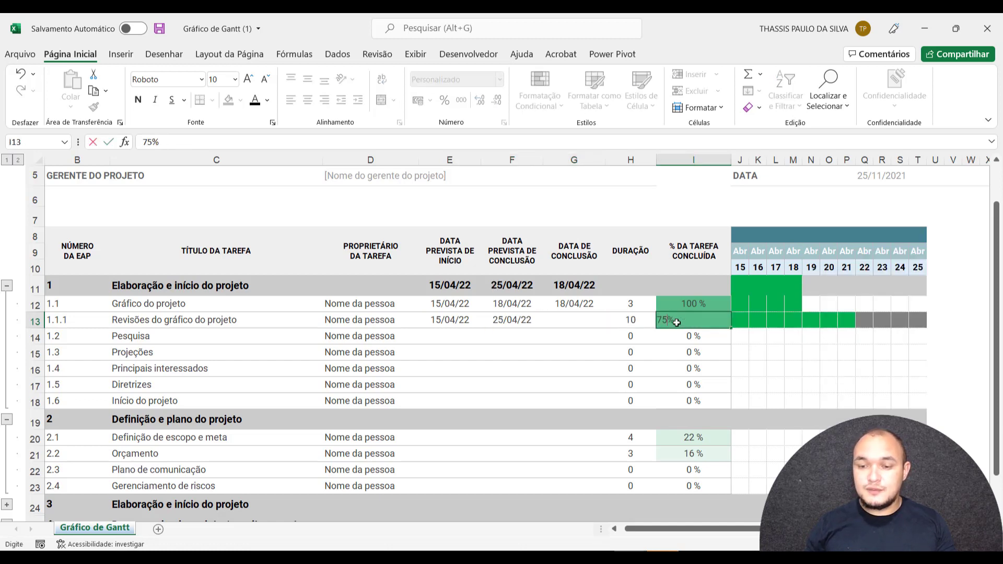
{"action": "key", "text": "Return"}
{"action": "left_click", "coordinate": [689, 319]}
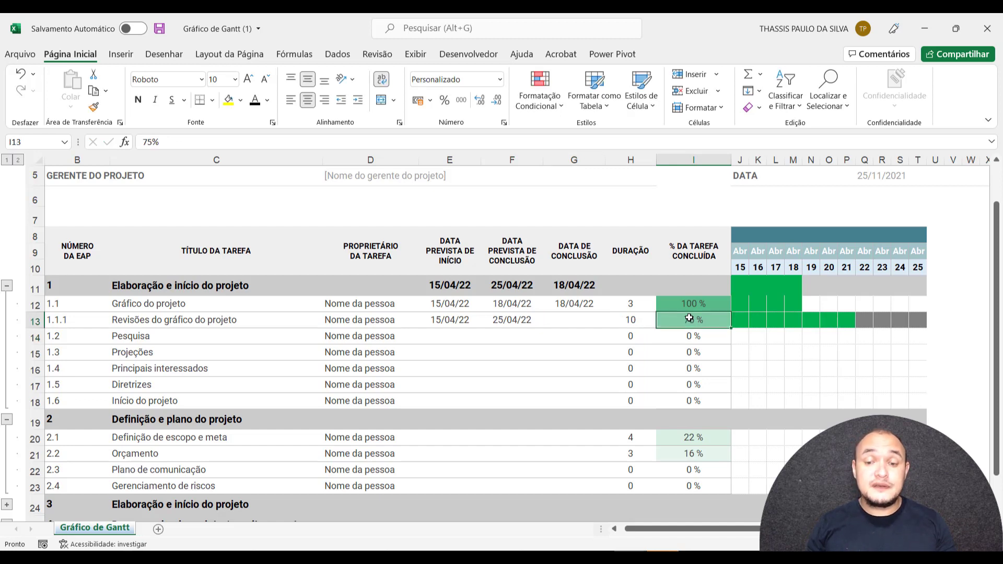
{"action": "left_click", "coordinate": [575, 288]}
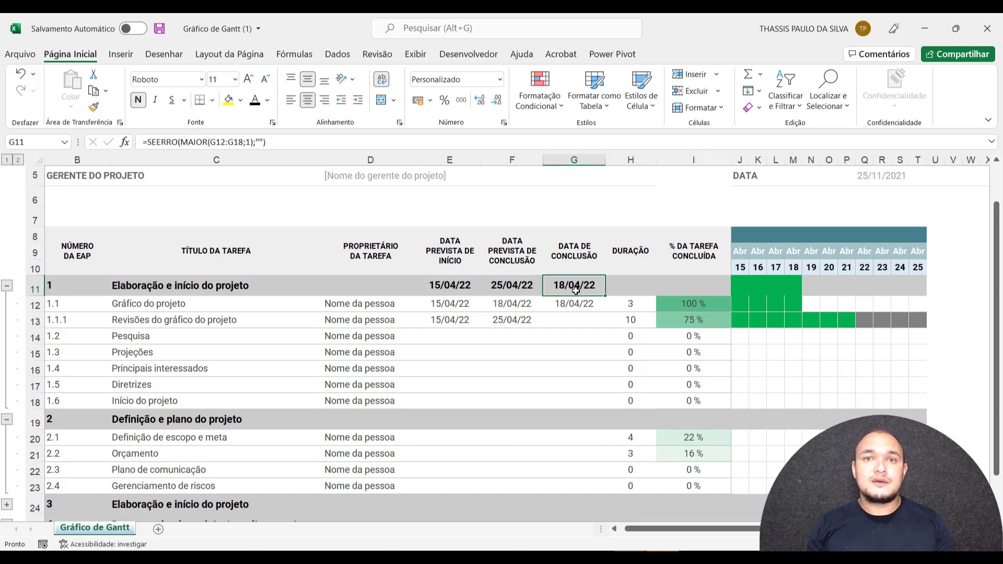
{"action": "left_click", "coordinate": [564, 321]}
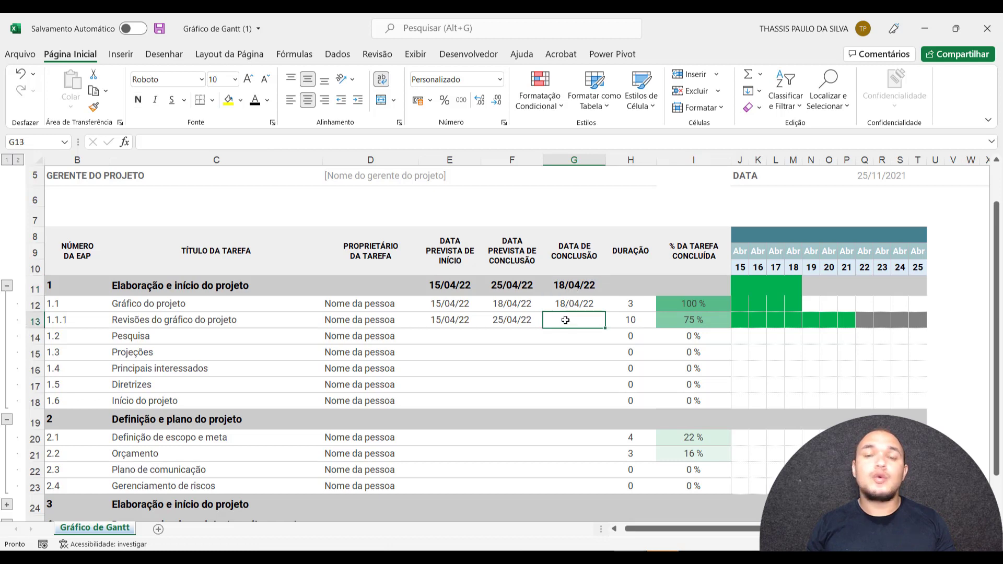
Enter =SEERRO(MÉDIA(I12:I18);"") in I11 to average phase 1's task completion percentages, keeping I11 selected
{"action": "left_click", "coordinate": [693, 281]}
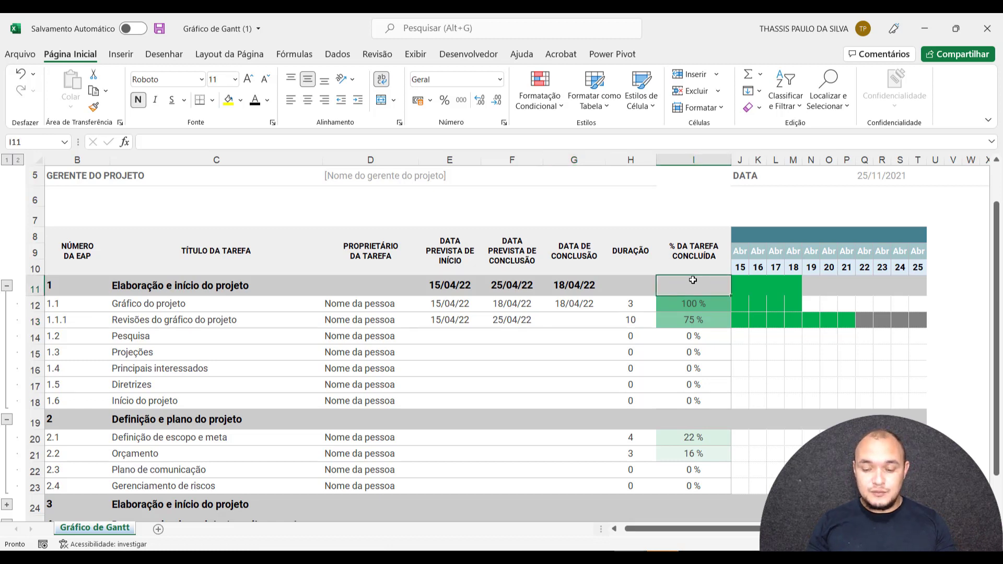
{"action": "type", "text": "="}
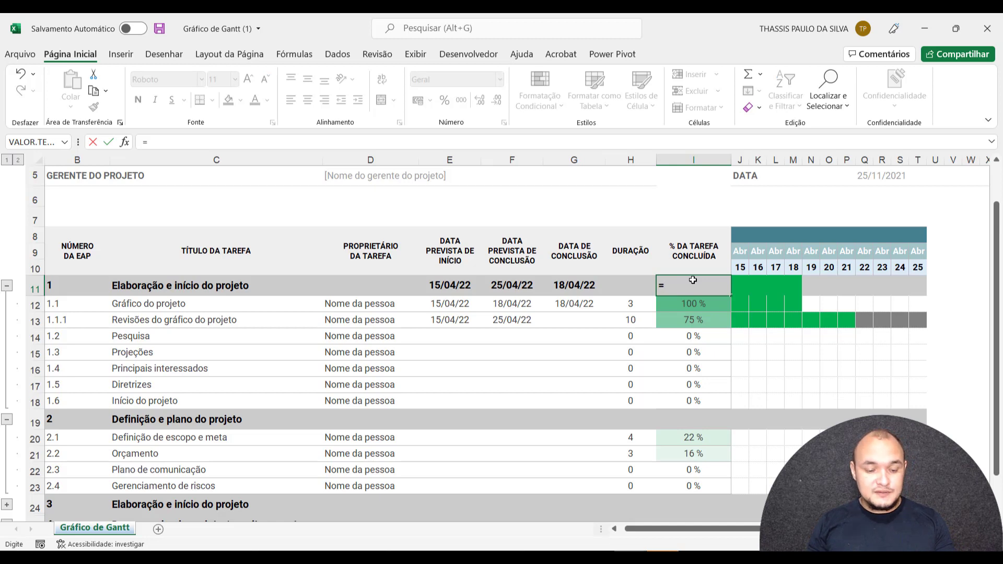
{"action": "type", "text": "SEE"}
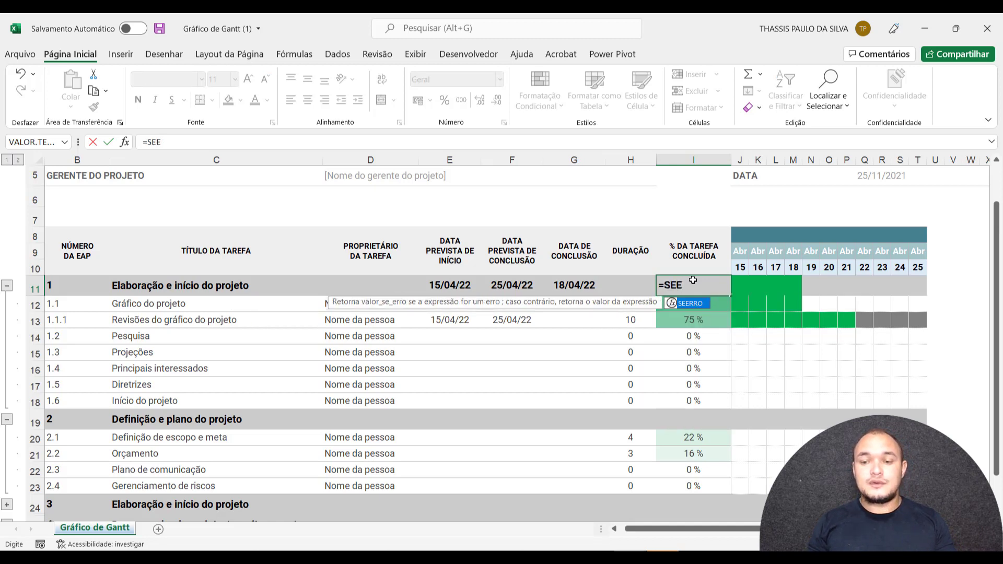
{"action": "key", "text": "Tab"}
{"action": "type", "text": "MÉD"}
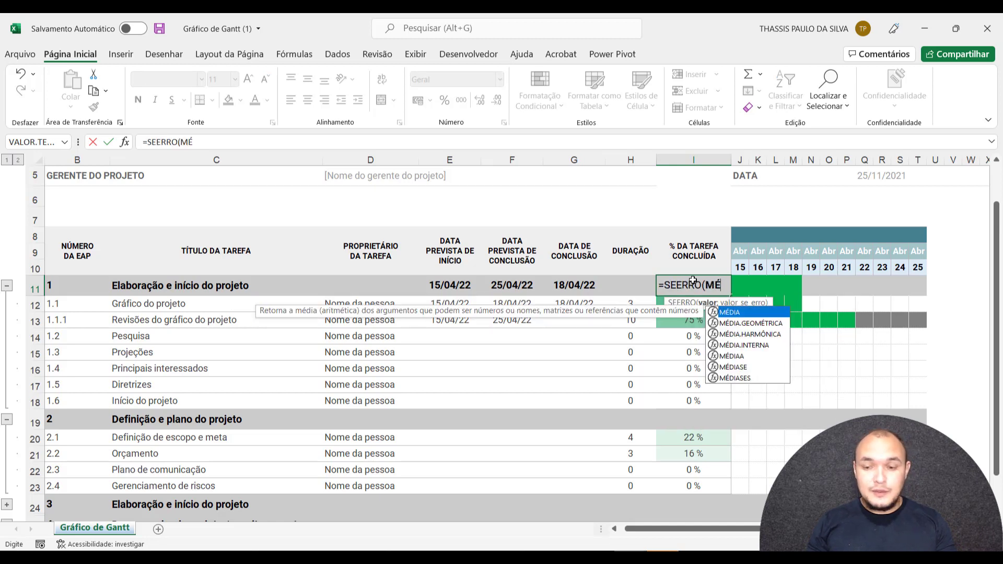
{"action": "key", "text": "Tab"}
{"action": "left_click_drag", "start_coordinate": [688, 399], "coordinate": [681, 308]}
{"action": "type", "text": ")"}
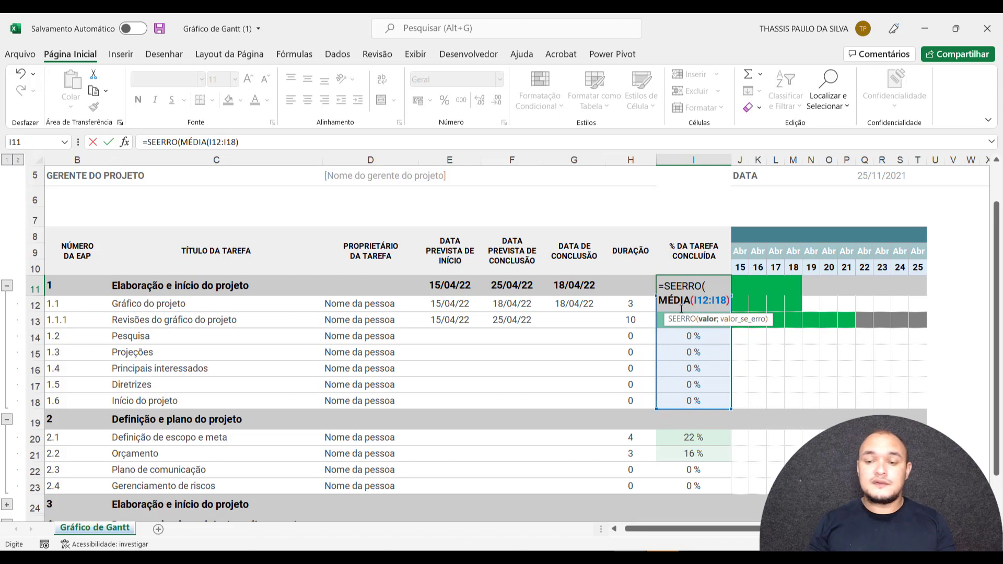
{"action": "type", "text": "\""}
{"action": "key", "text": "BackSpace"}
{"action": "type", "text": ";"}
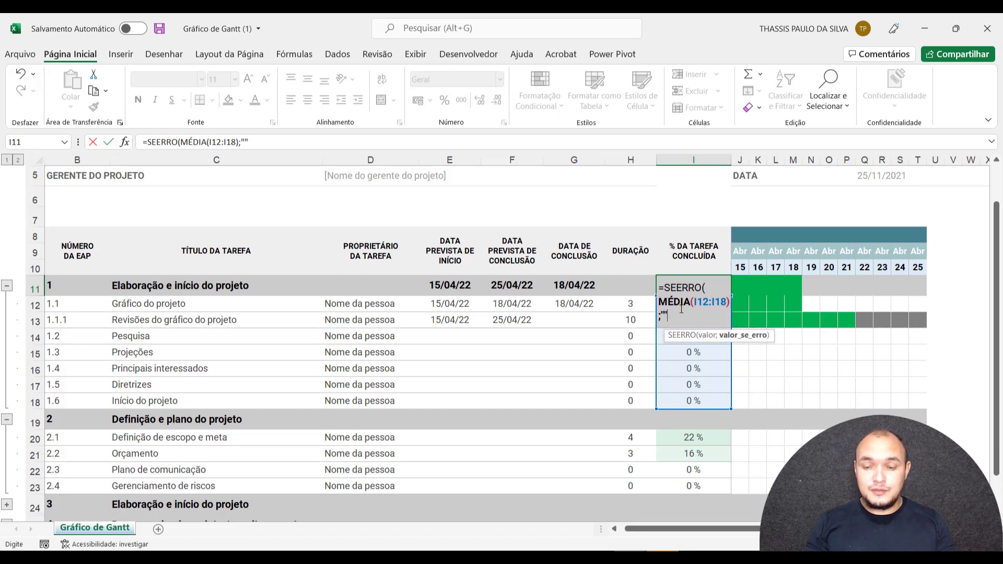
{"action": "type", "text": "\"\")"}
{"action": "key", "text": "ctrl+Return"}
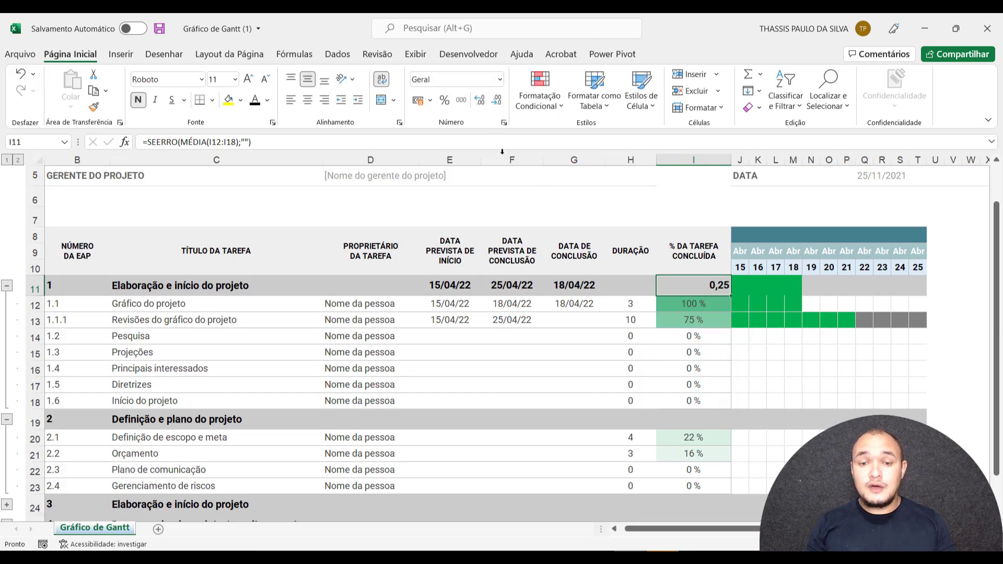
Centre the value in I11 and format it as a percentage
{"action": "left_click", "coordinate": [308, 100]}
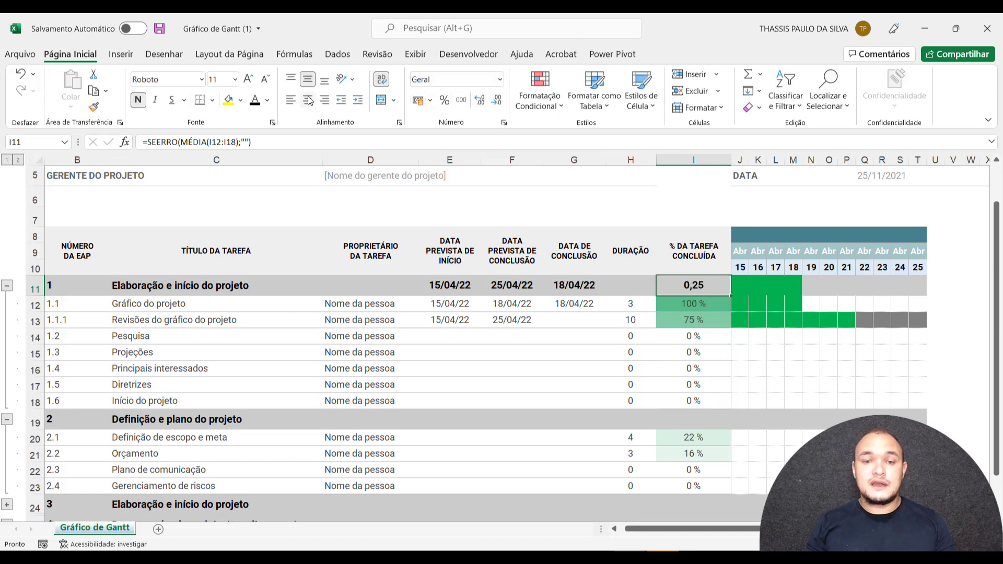
{"action": "left_click", "coordinate": [444, 100]}
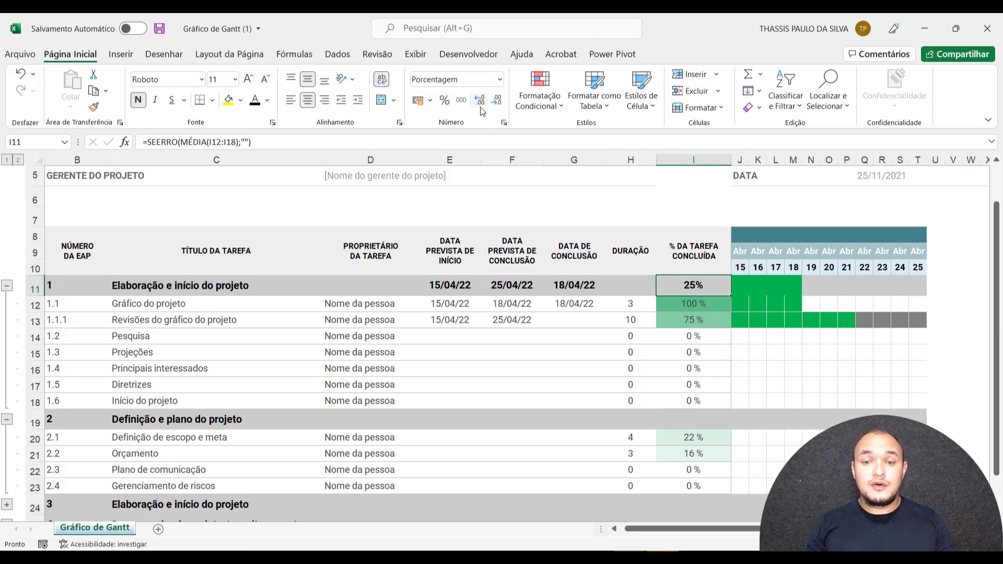
Compare phase 1's completion date and completed percentage in row 11 with the corresponding values of tasks 1.1 and 1.1.1
{"action": "left_click", "coordinate": [620, 283]}
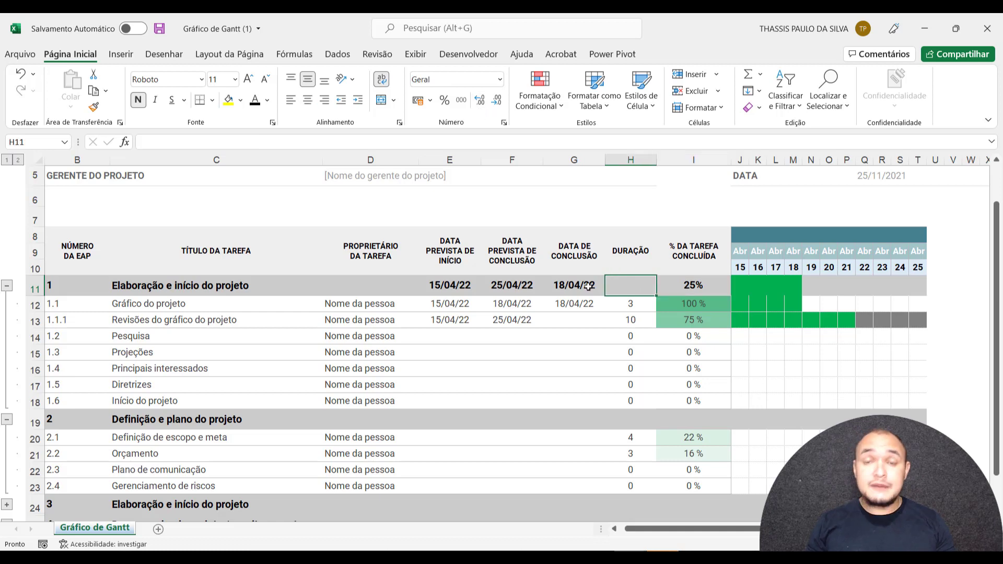
{"action": "left_click", "coordinate": [565, 286]}
{"action": "left_click", "coordinate": [679, 286]}
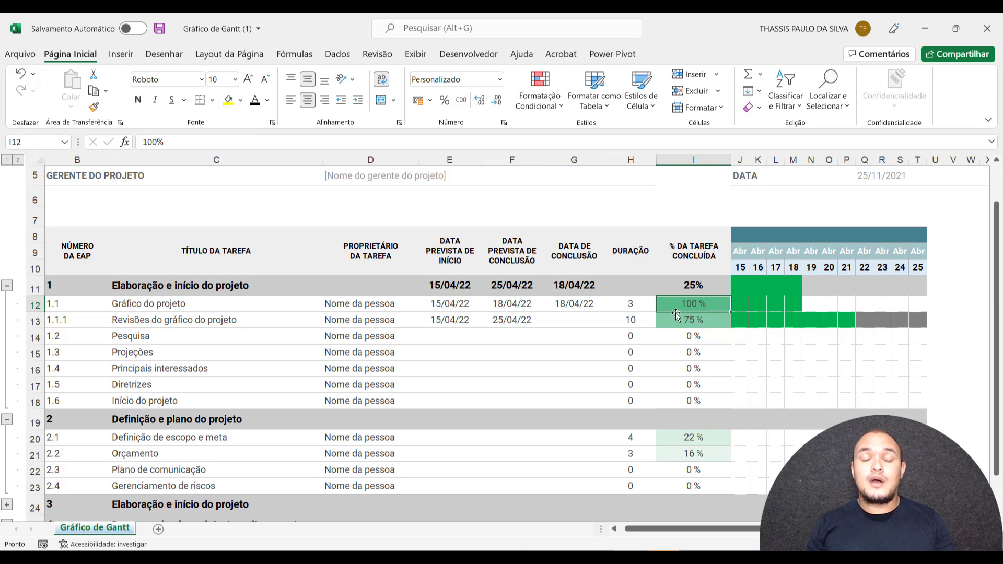
{"action": "left_click", "coordinate": [677, 287]}
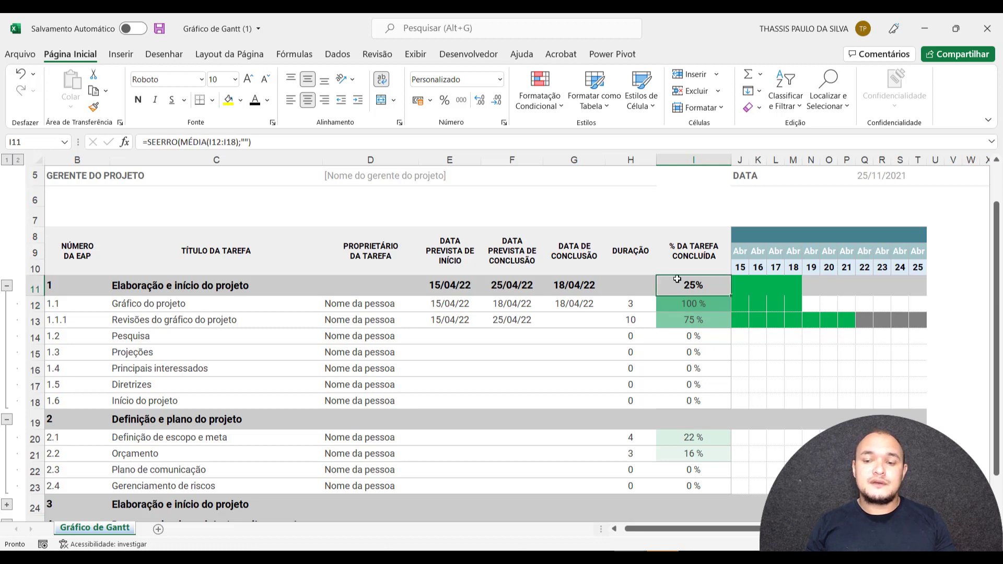
{"action": "left_click", "coordinate": [674, 316]}
{"action": "left_click", "coordinate": [578, 289]}
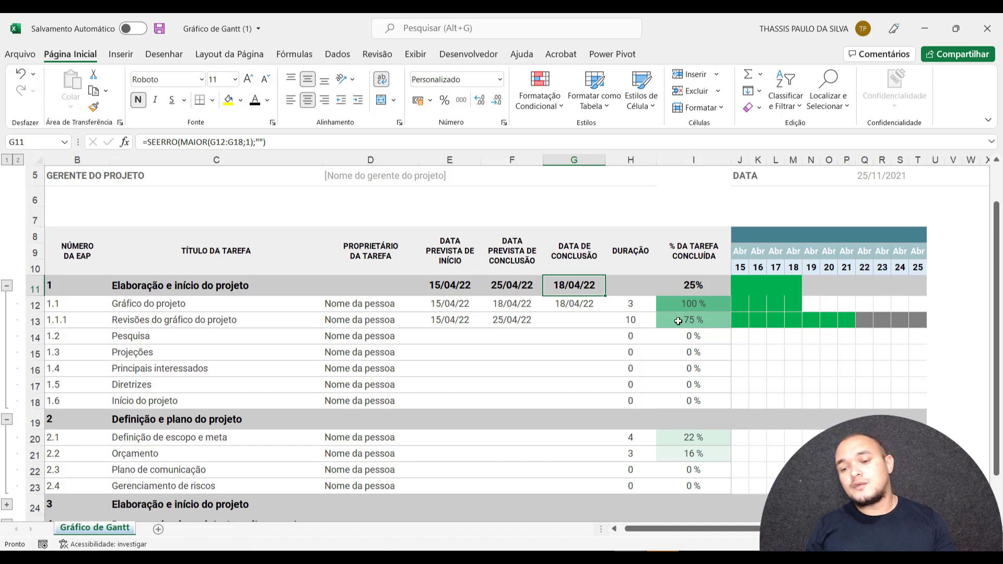
{"action": "left_click", "coordinate": [680, 287]}
{"action": "left_click", "coordinate": [685, 319]}
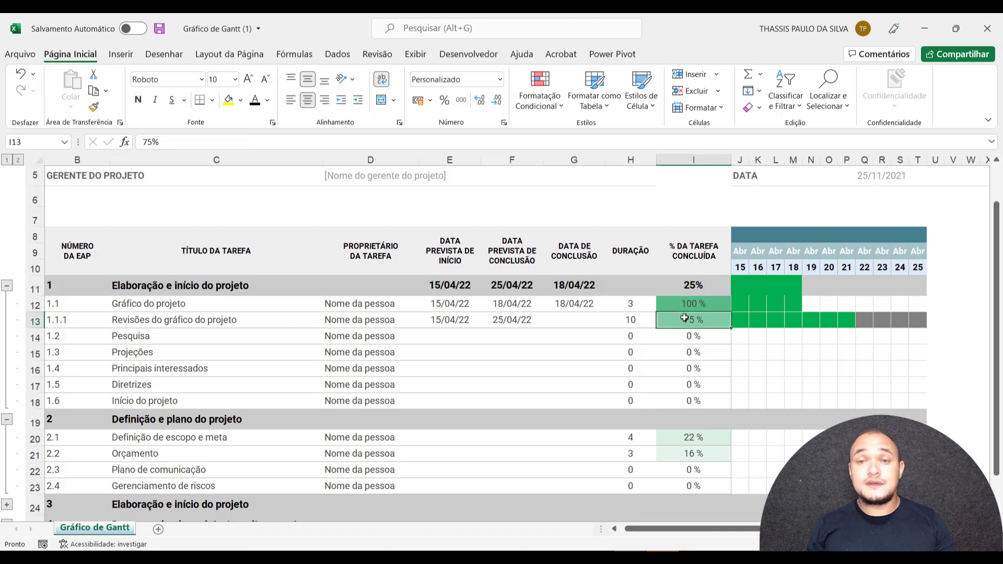
{"action": "left_click", "coordinate": [572, 318]}
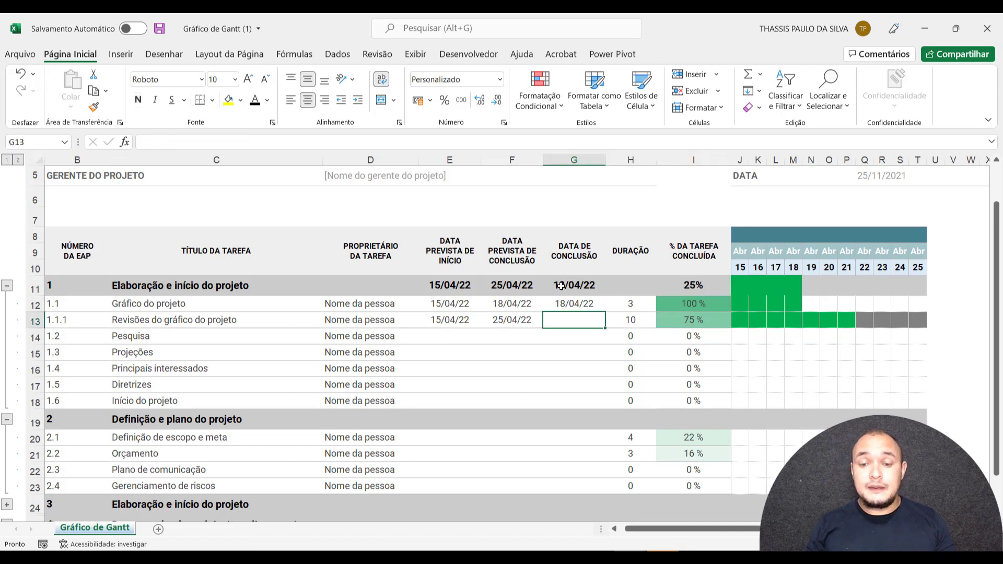
Change the completion date formula in G11 to =SEERRO(SE(I11<1;"";MAIOR(G12:G18;1));"") and keep G11 selected
{"action": "left_click", "coordinate": [563, 284]}
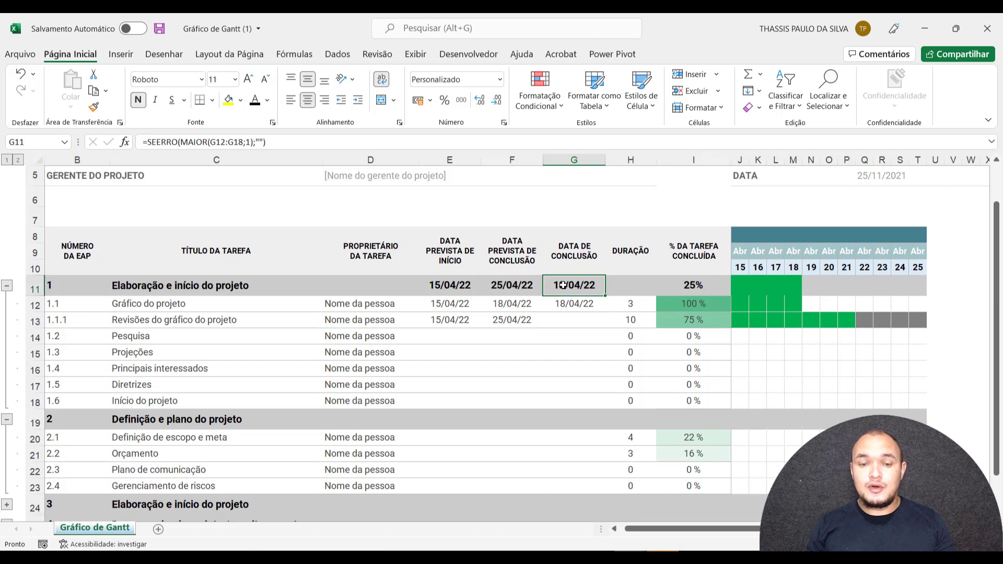
{"action": "left_click", "coordinate": [181, 141]}
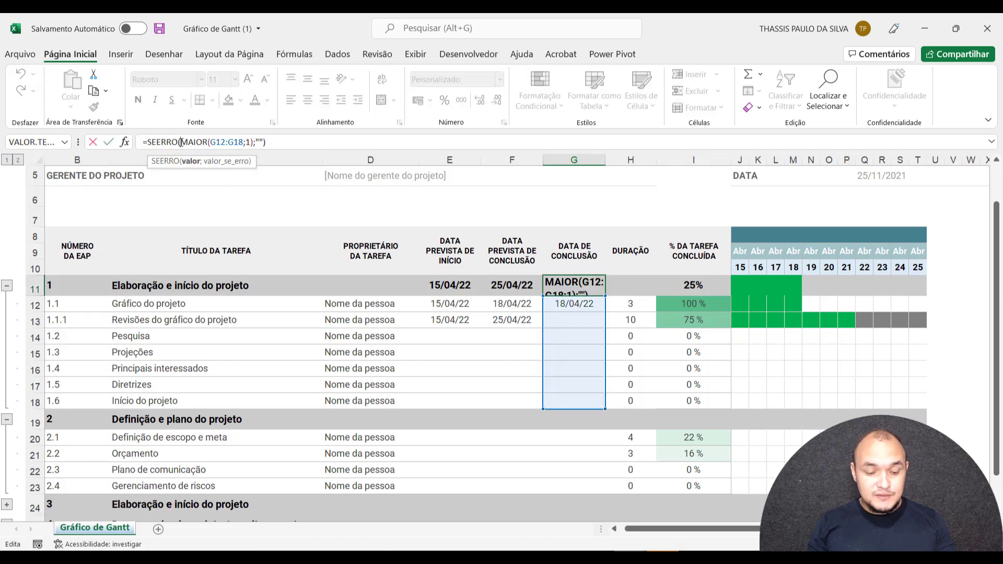
{"action": "type", "text": "SE("}
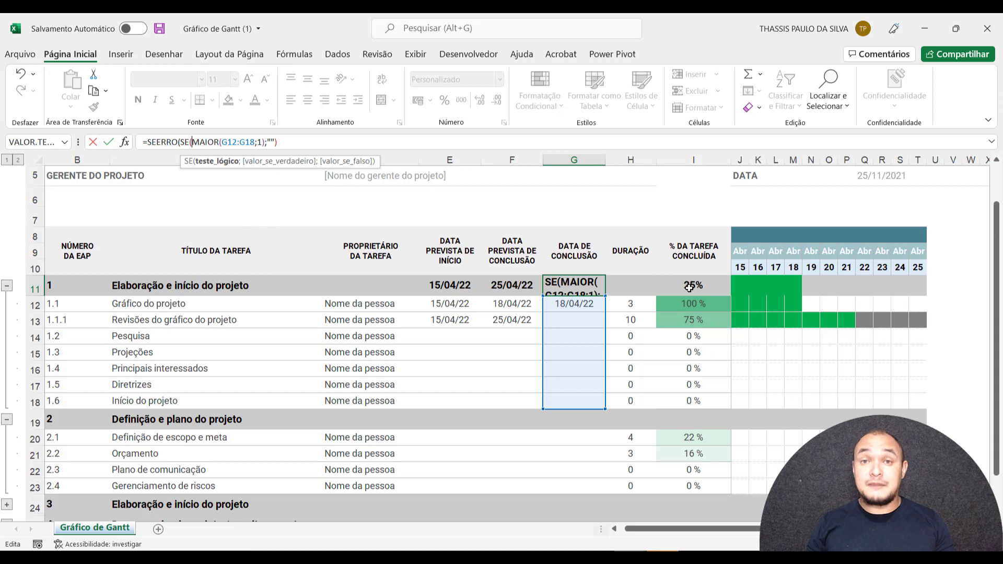
{"action": "left_click", "coordinate": [688, 287]}
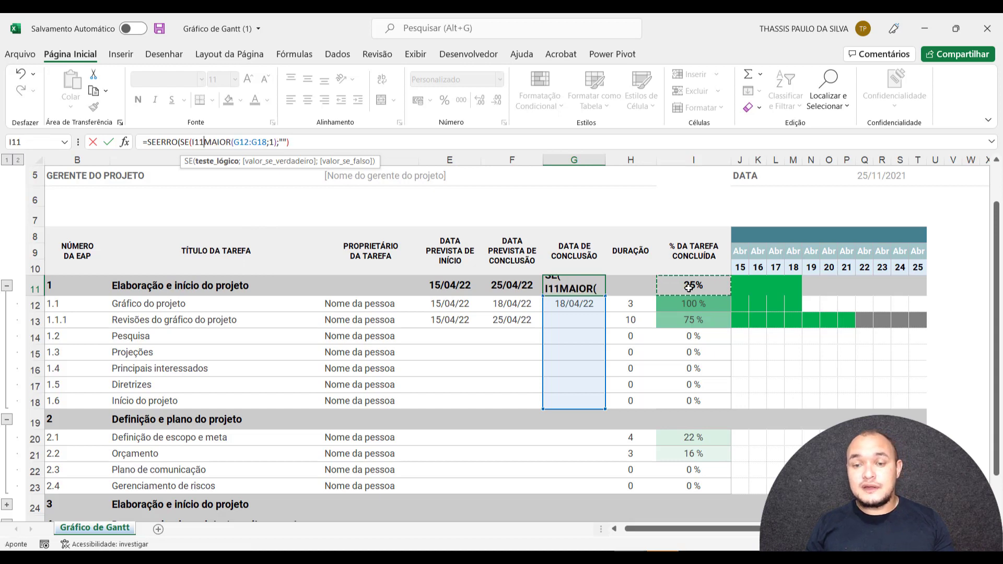
{"action": "type", "text": "<"}
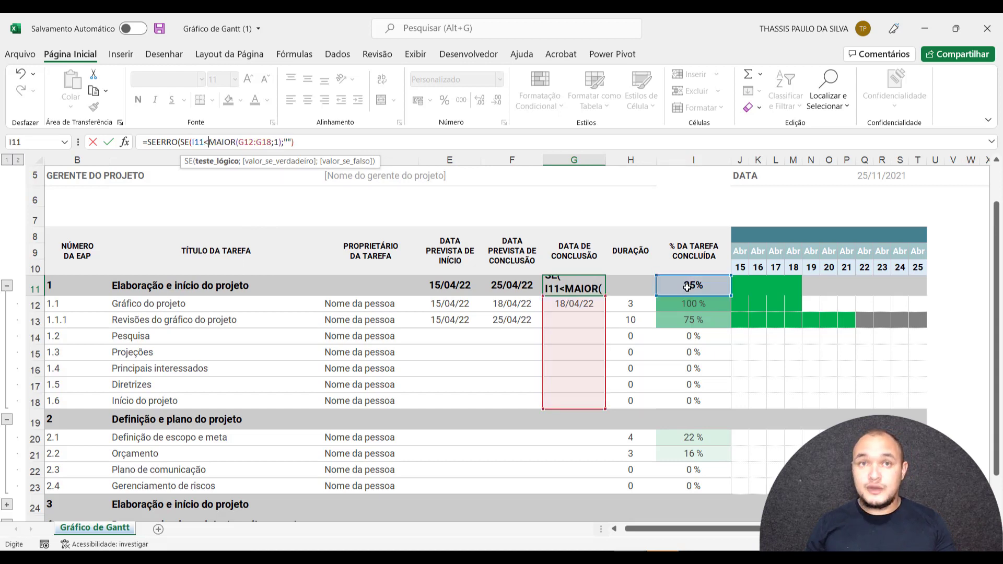
{"action": "type", "text": "1"}
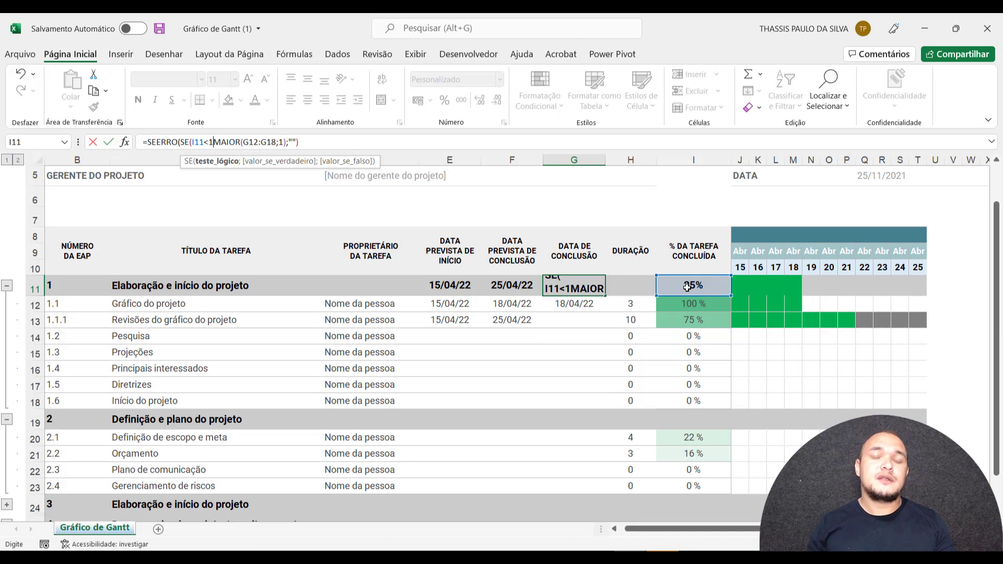
{"action": "type", "text": ";"}
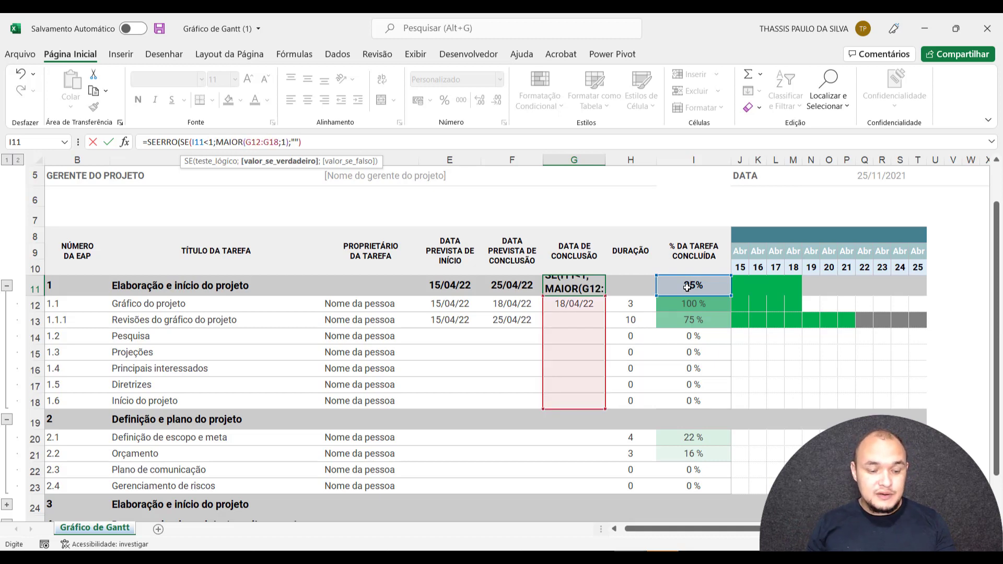
{"action": "type", "text": "\"\";"}
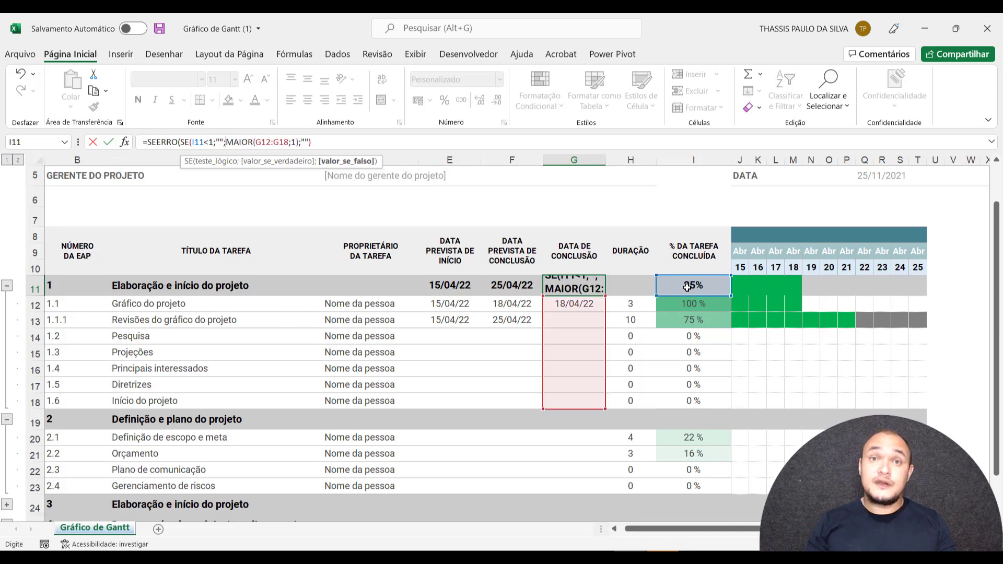
{"action": "left_click", "coordinate": [325, 140]}
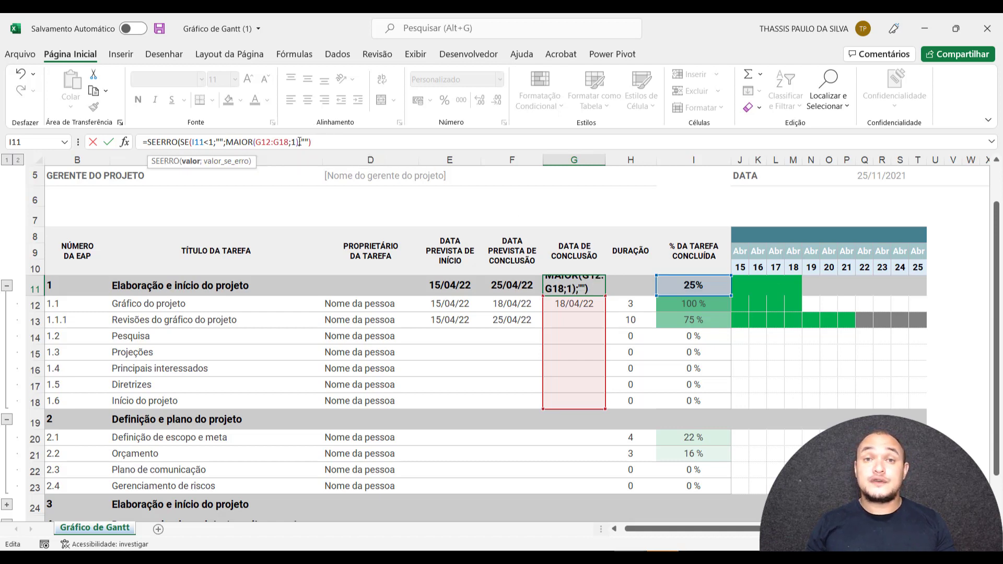
{"action": "left_click", "coordinate": [299, 141]}
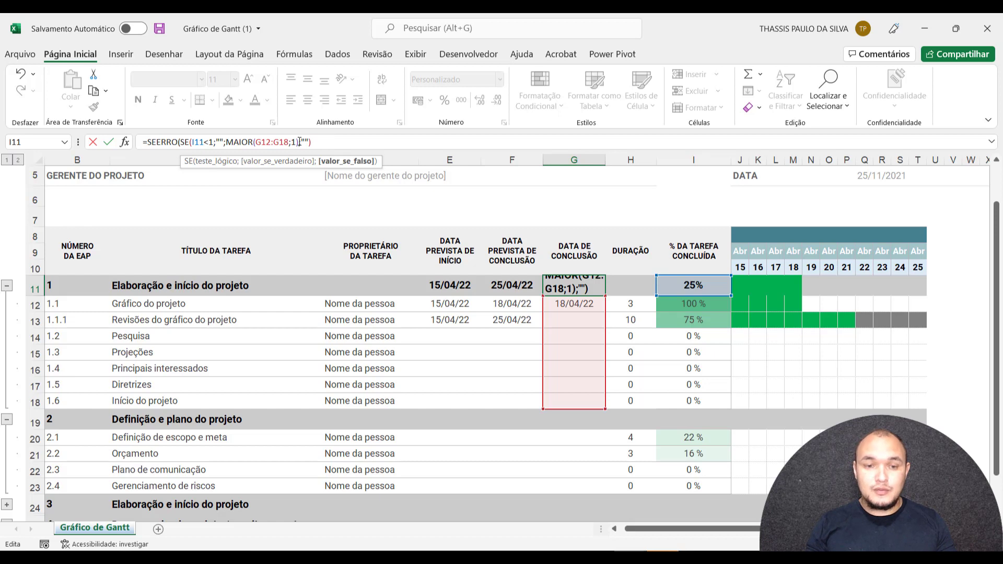
{"action": "type", "text": ")"}
{"action": "key", "text": "Return"}
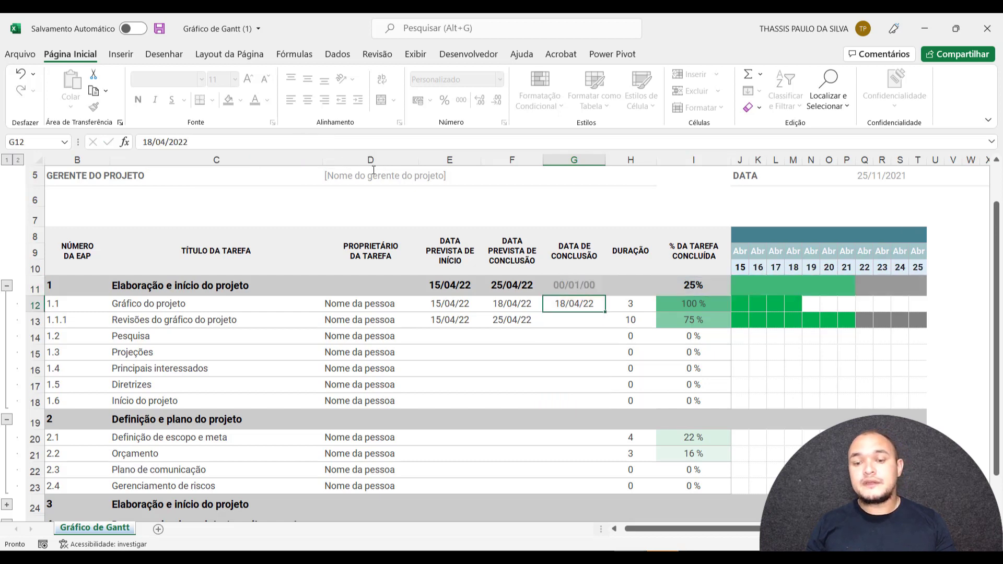
{"action": "left_click", "coordinate": [568, 285]}
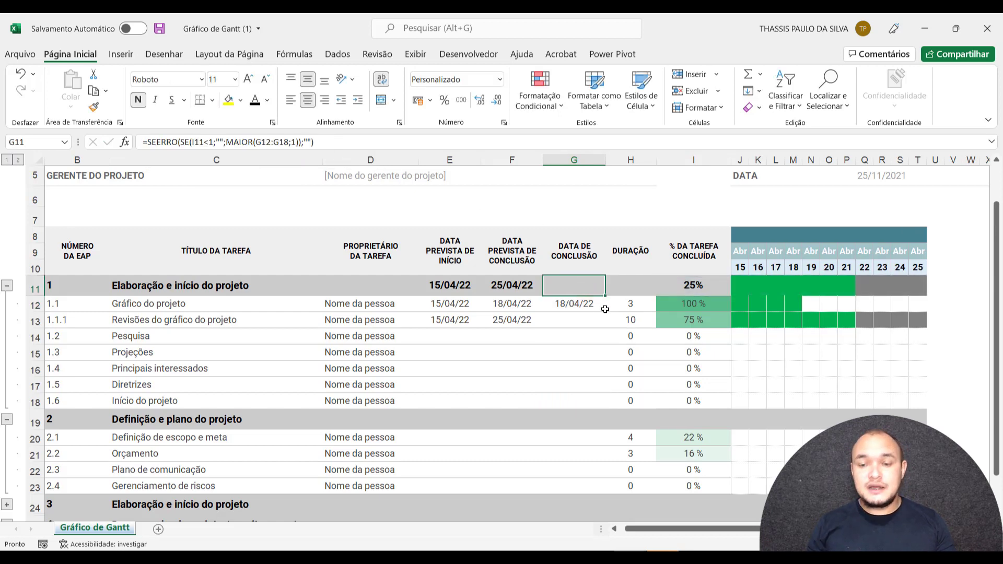
Enter 20/04/22 as task 1.1.1's completion date and set its completed percentage to 100%
{"action": "left_click", "coordinate": [573, 320]}
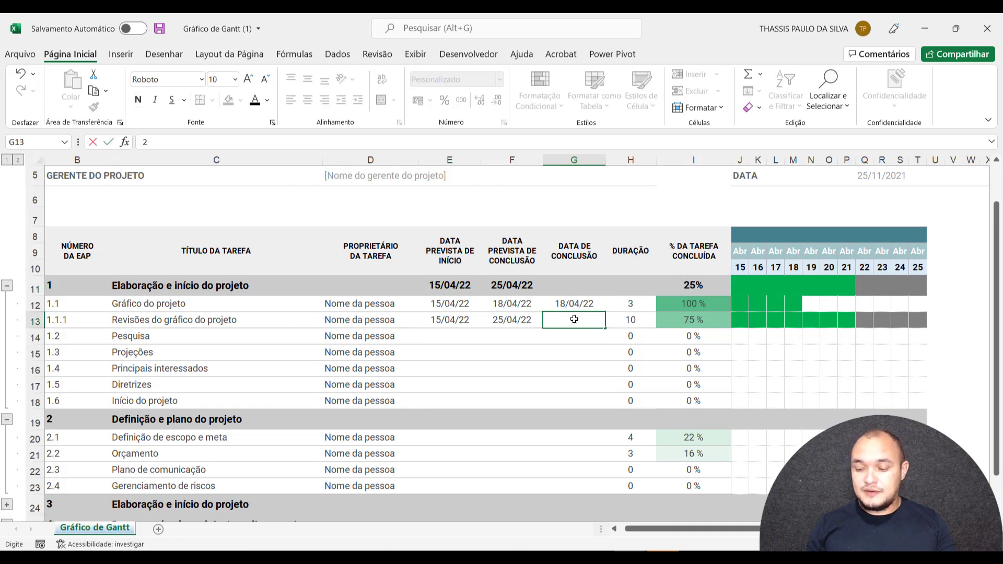
{"action": "type", "text": "20/04/22"}
{"action": "key", "text": "Return"}
{"action": "left_click", "coordinate": [716, 323]}
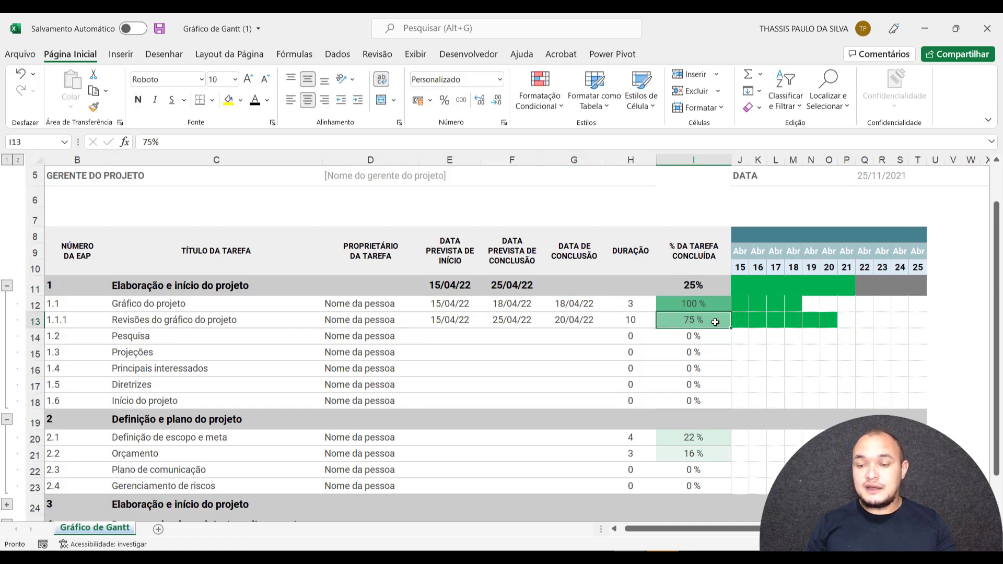
{"action": "type", "text": "100"}
Review phase 1's average against its task percentages and clear the percentages of tasks 1.2 to 1.6 in I14:I18
{"action": "left_click", "coordinate": [693, 286]}
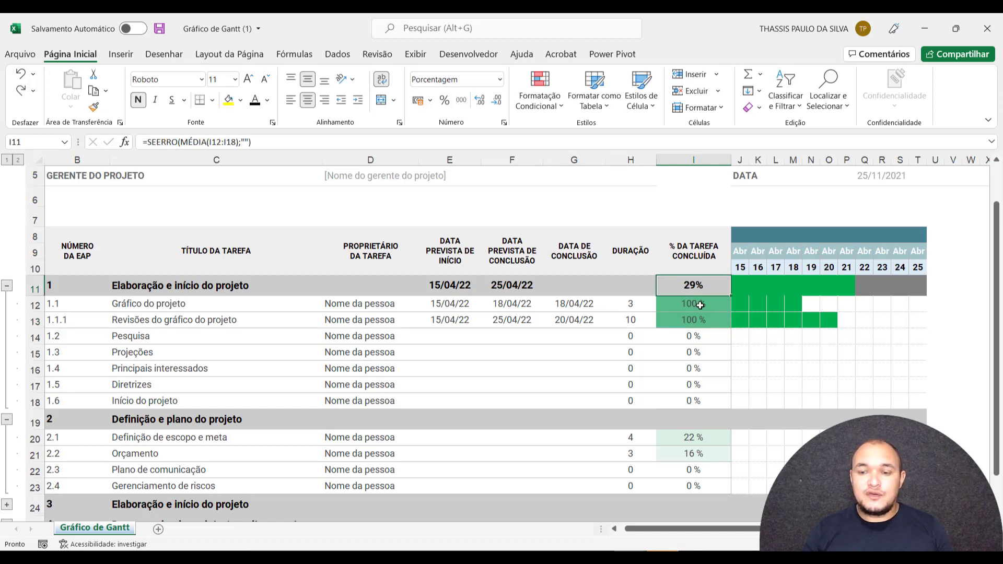
{"action": "left_click_drag", "start_coordinate": [700, 305], "coordinate": [697, 397]}
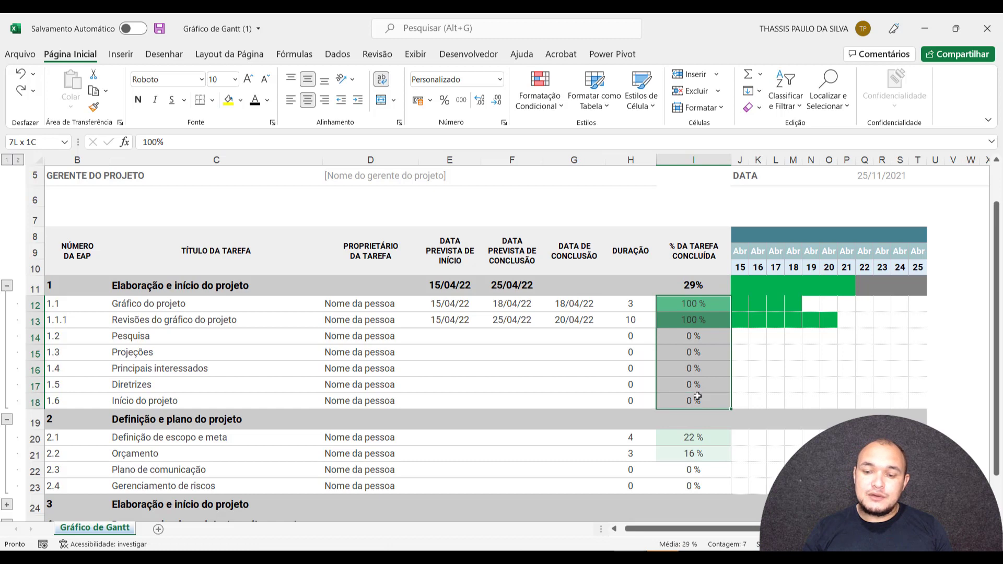
{"action": "left_click_drag", "start_coordinate": [697, 340], "coordinate": [695, 356]}
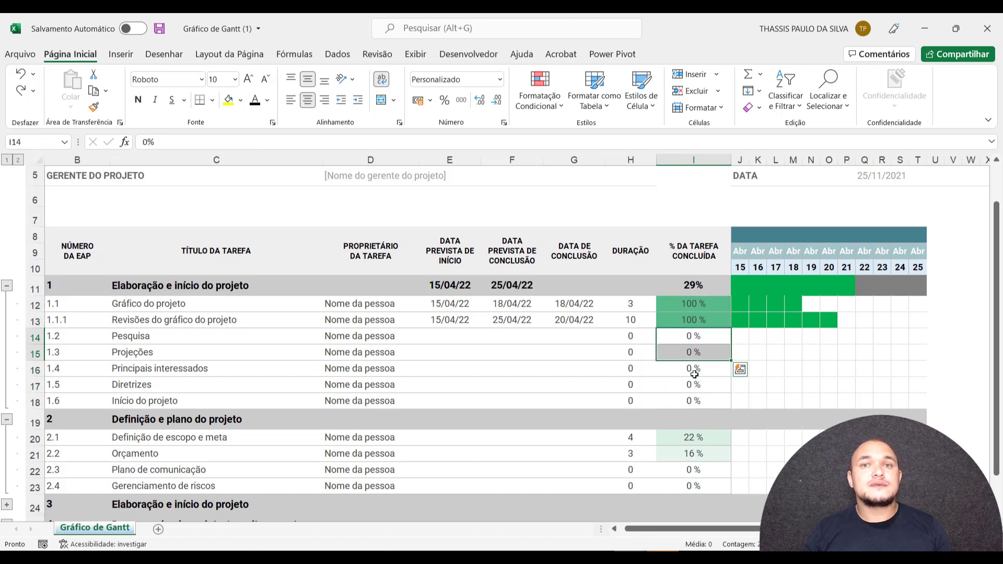
{"action": "left_click", "coordinate": [682, 284]}
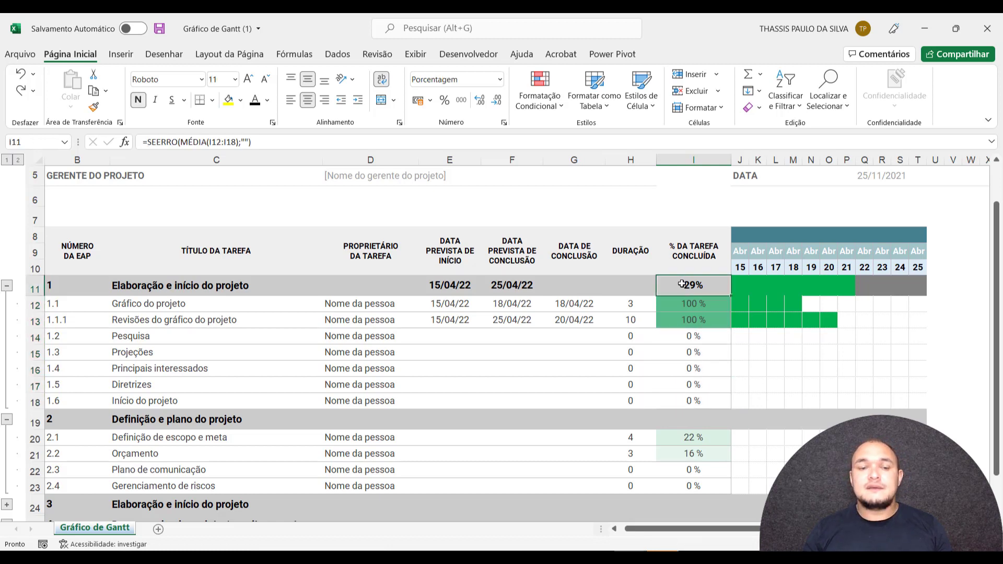
{"action": "left_click", "coordinate": [457, 336]}
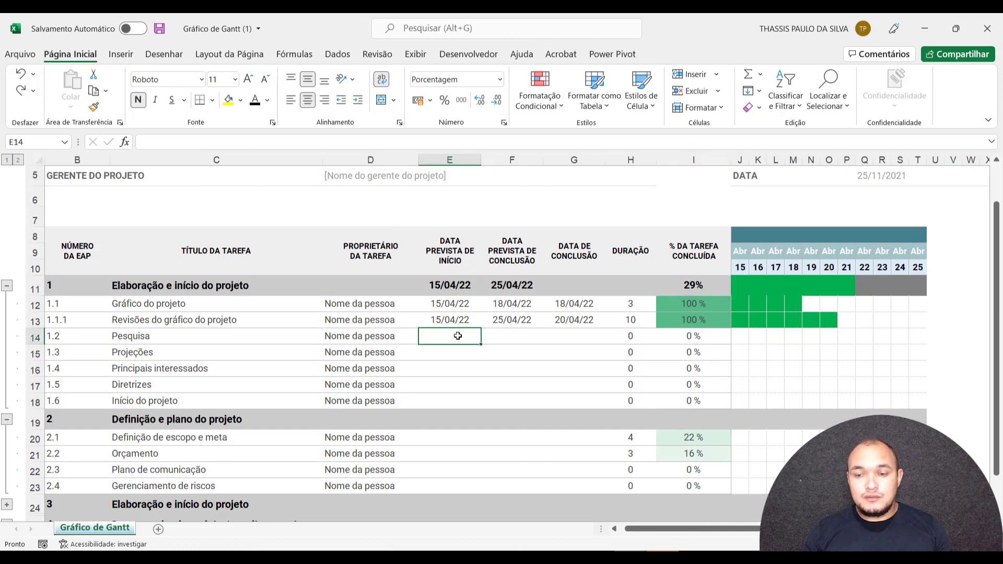
{"action": "left_click_drag", "start_coordinate": [457, 335], "coordinate": [581, 337]}
{"action": "left_click_drag", "start_coordinate": [689, 336], "coordinate": [689, 392]}
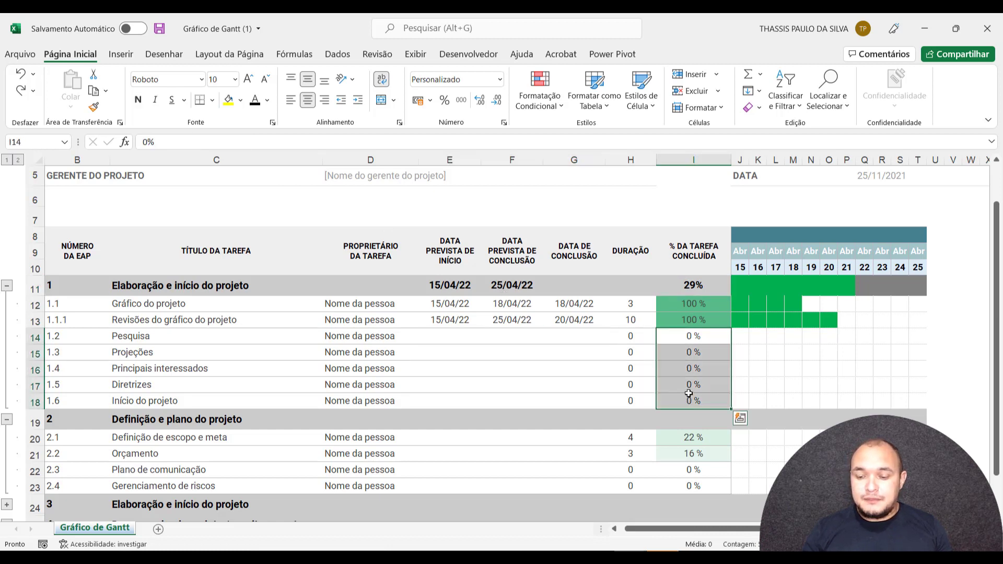
{"action": "key", "text": "Delete"}
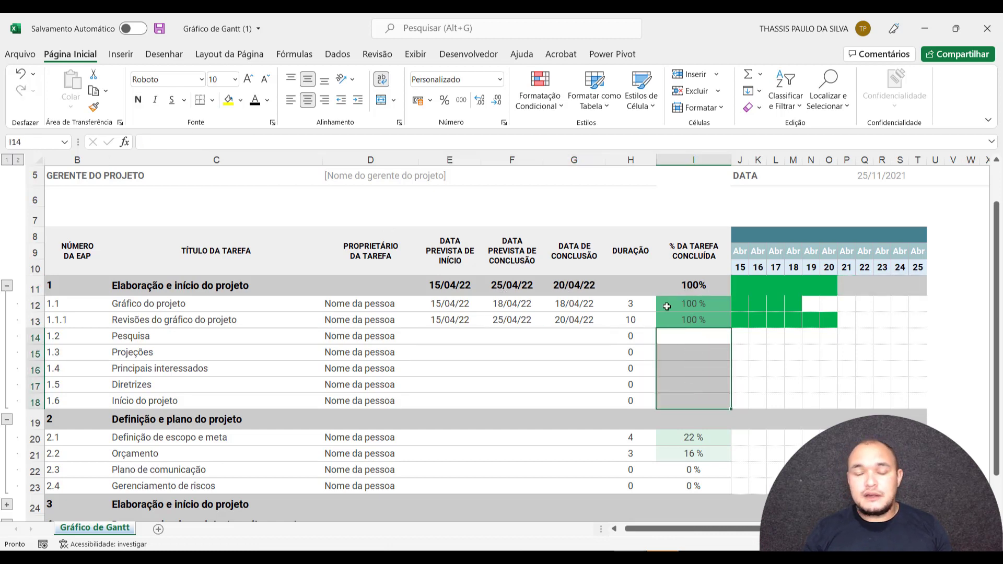
Check the duration formulas of tasks 1.1 and 1.1.1 and clear task 1.1.1's planned and actual completion dates in F13:G13
{"action": "left_click", "coordinate": [628, 303]}
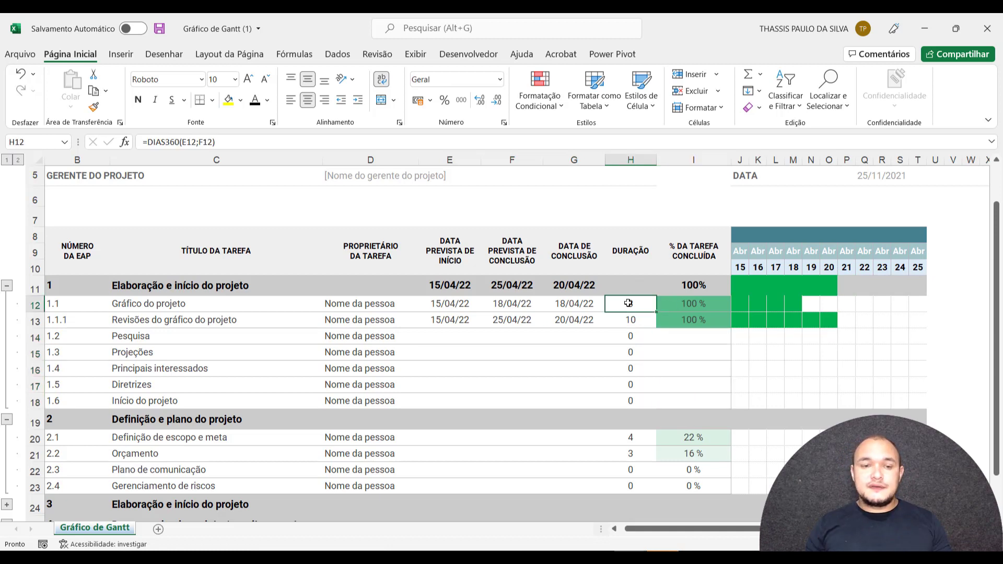
{"action": "left_click", "coordinate": [632, 320]}
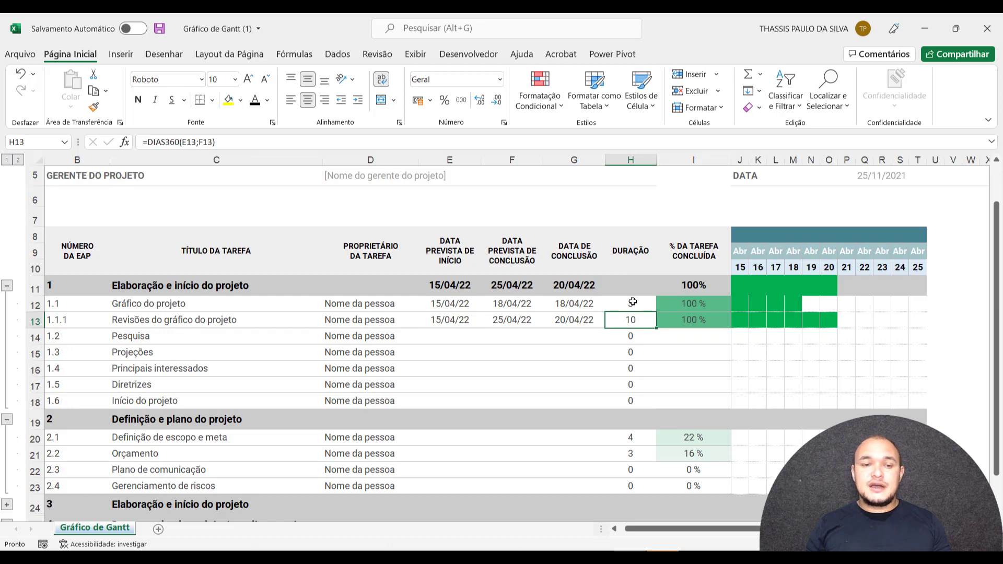
{"action": "left_click", "coordinate": [631, 304]}
{"action": "left_click", "coordinate": [631, 318]}
{"action": "left_click", "coordinate": [458, 335]}
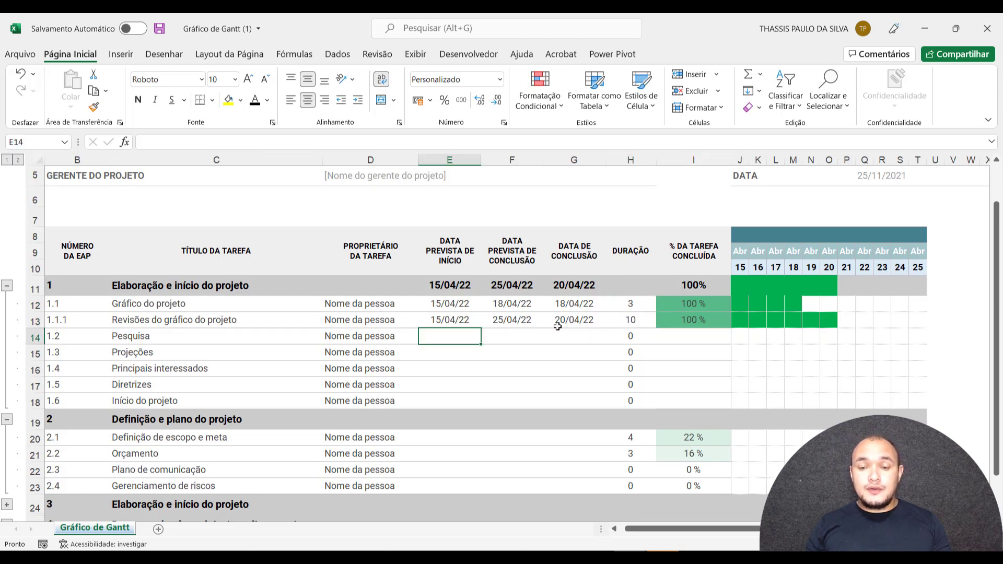
{"action": "left_click_drag", "start_coordinate": [502, 320], "coordinate": [551, 321]}
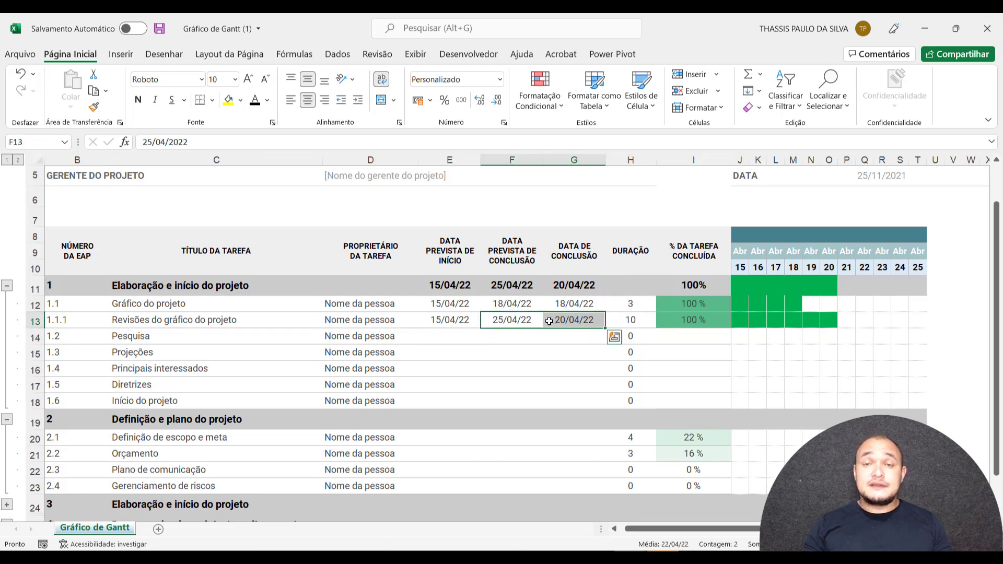
{"action": "key", "text": "Delete"}
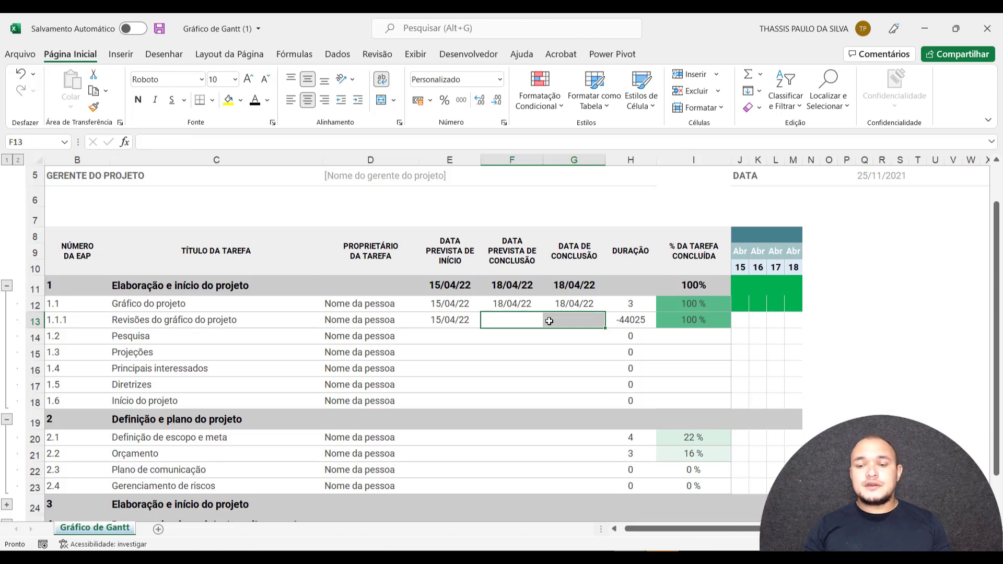
Wrap task 1.1's duration formula in H12 with SE and an OU test containing F12<>"" and G12<>"" before DIAS360
{"action": "left_click", "coordinate": [630, 309]}
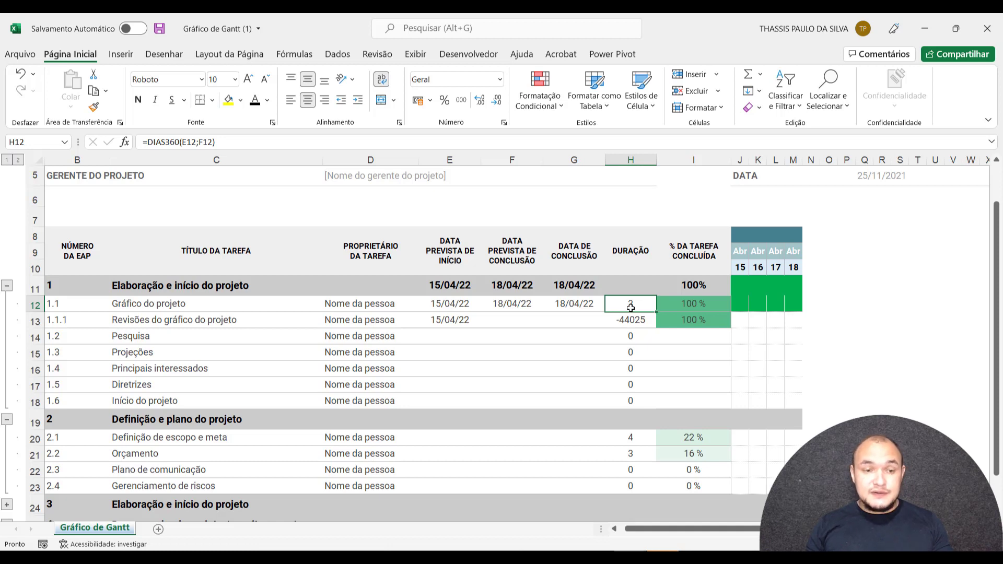
{"action": "left_click", "coordinate": [148, 142]}
{"action": "type", "text": "SE("}
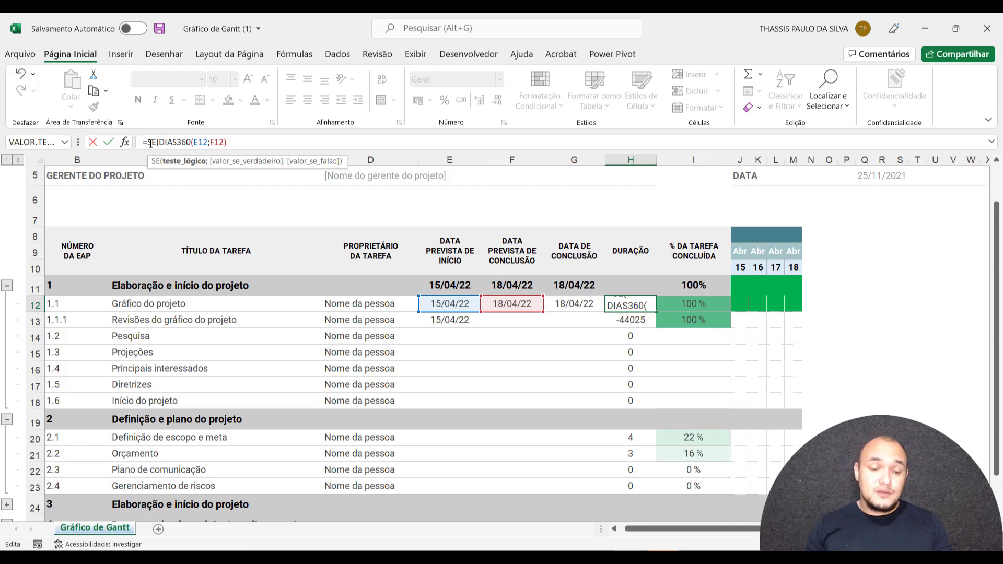
{"action": "type", "text": "OU("}
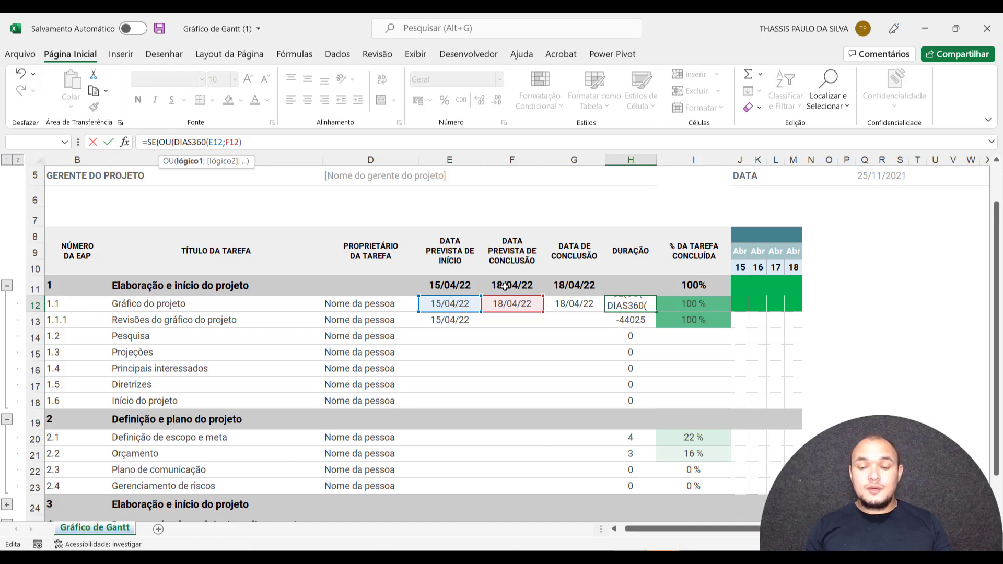
{"action": "left_click", "coordinate": [502, 304]}
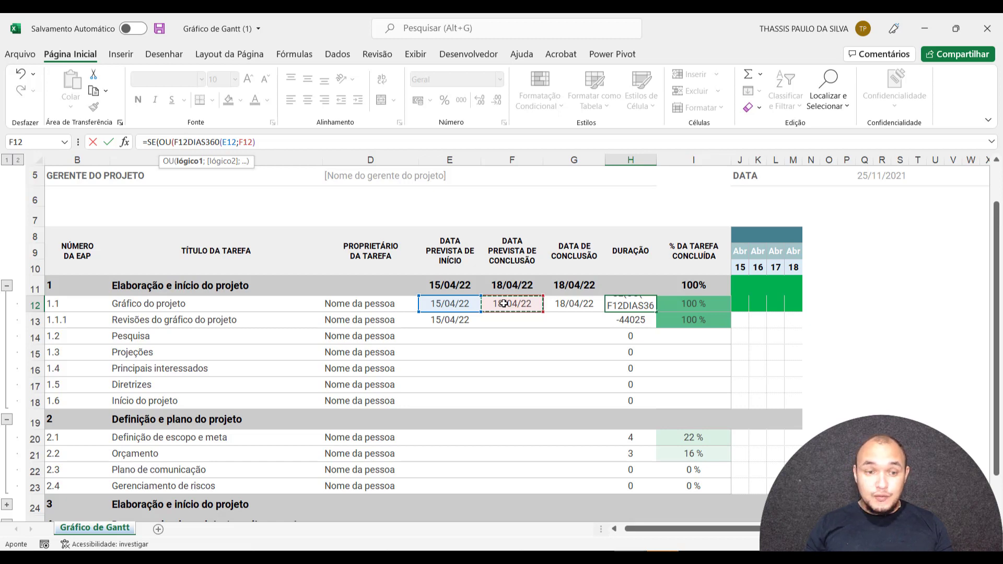
{"action": "type", "text": "<>\"\";"}
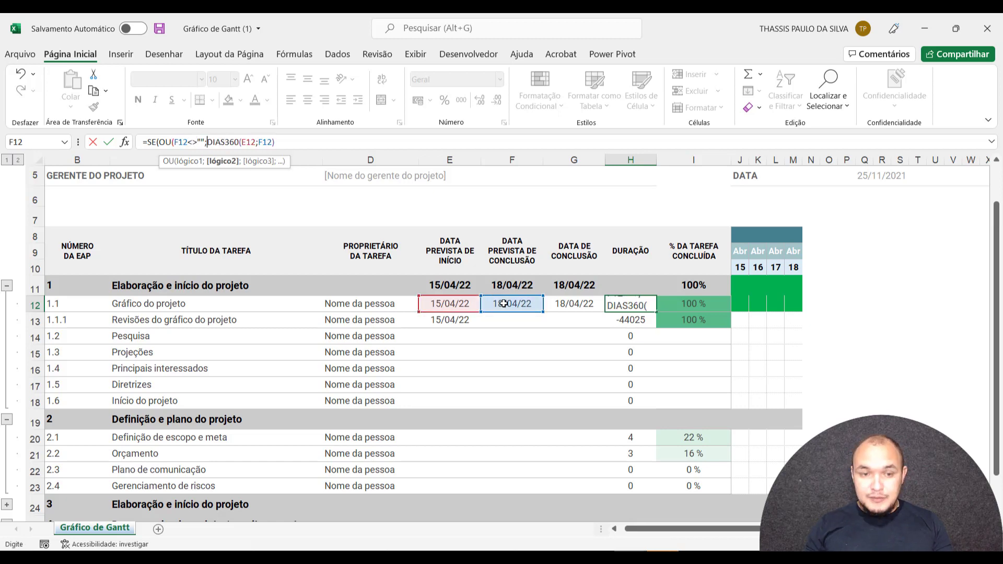
{"action": "left_click", "coordinate": [574, 303]}
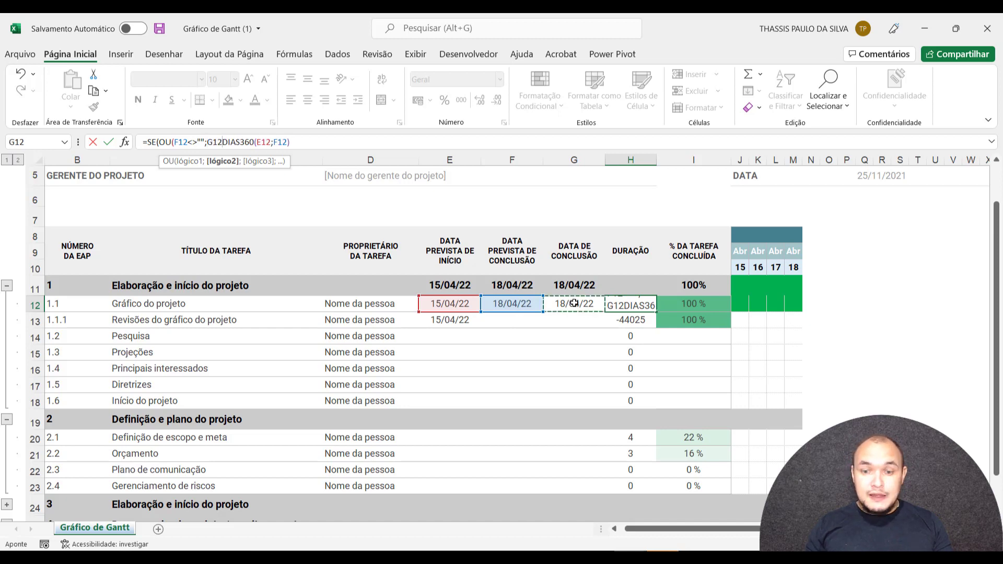
{"action": "type", "text": "<>\"\";"}
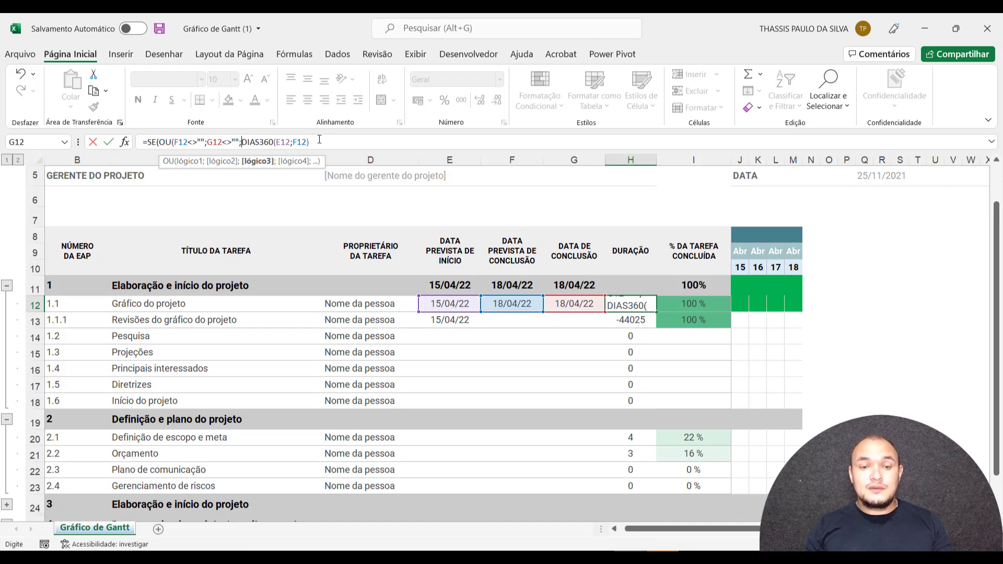
Replace the end date inside H12's DIAS360 function with SE(G12<>"";G12;F12) and close the nested functions
{"action": "left_click", "coordinate": [285, 142]}
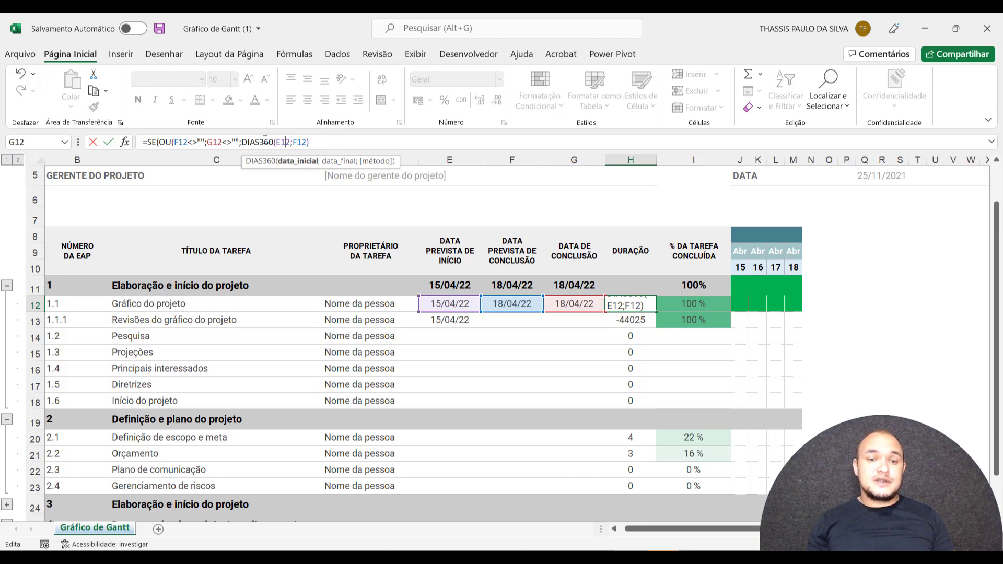
{"action": "left_click", "coordinate": [294, 142]}
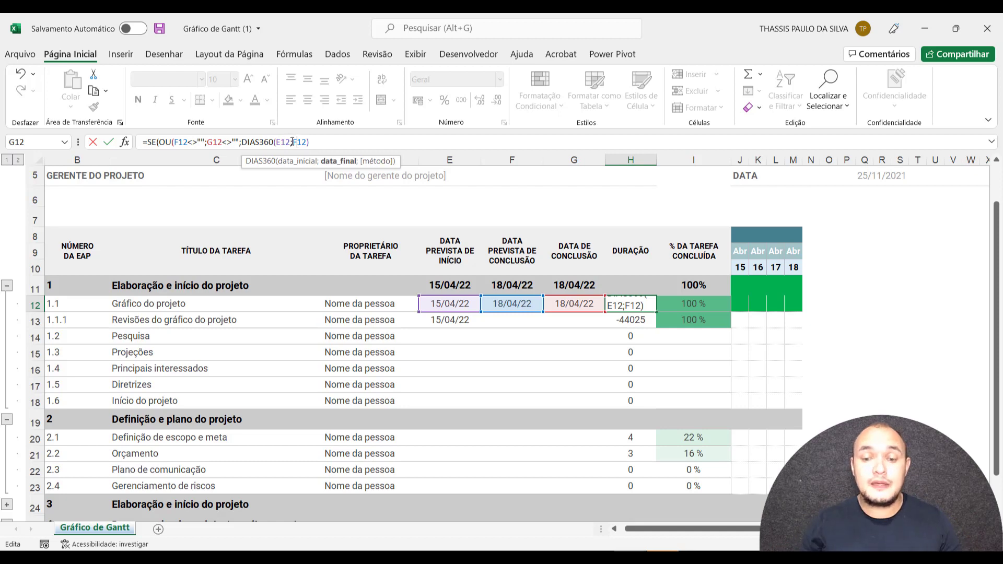
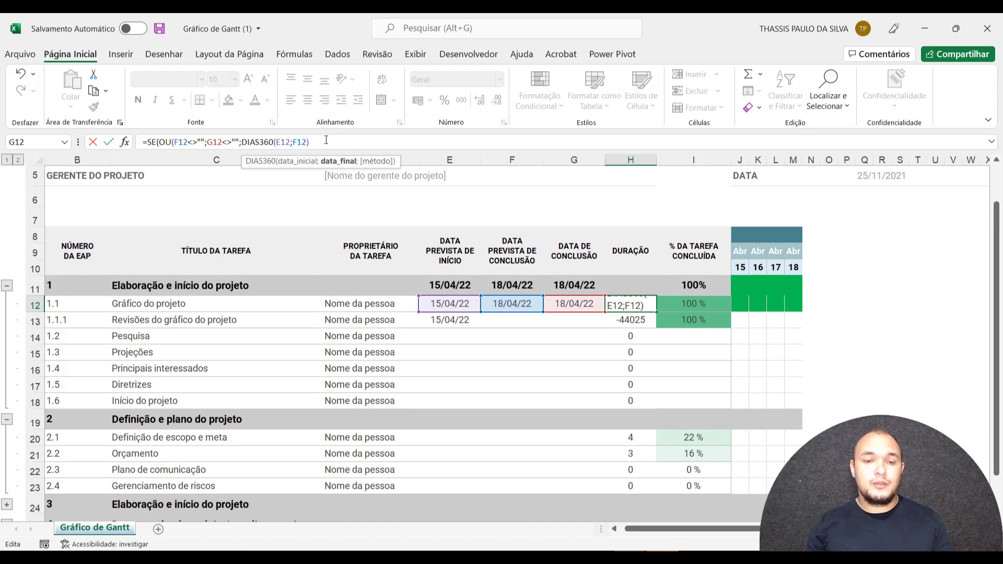
{"action": "left_click_drag", "start_coordinate": [325, 139], "coordinate": [293, 141]}
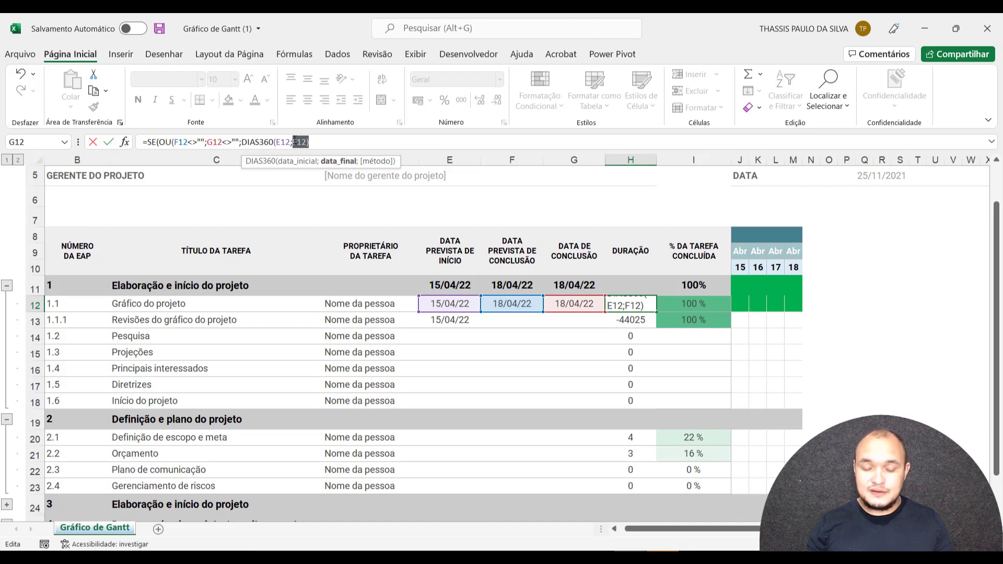
{"action": "key", "text": "BackSpace"}
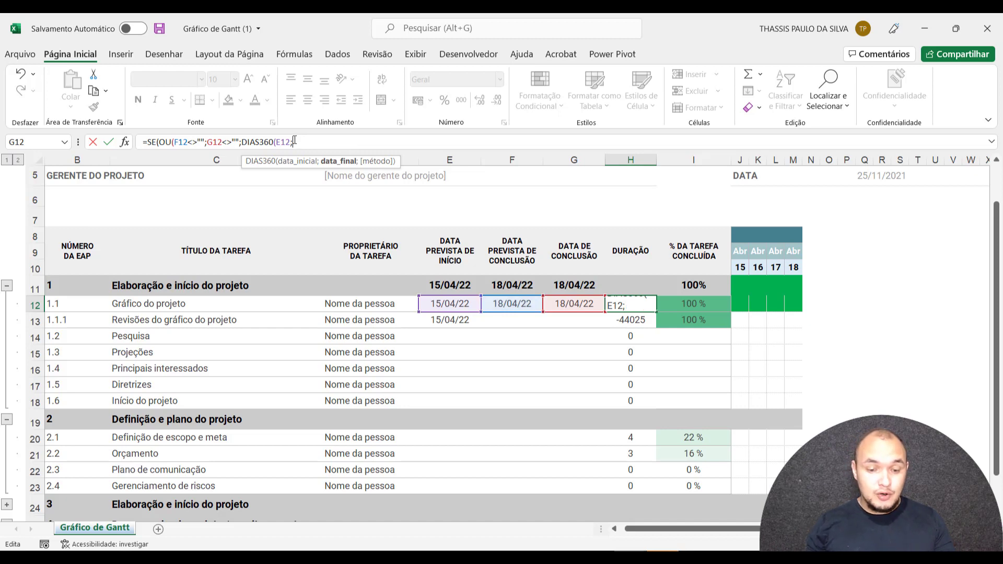
{"action": "type", "text": "SE("}
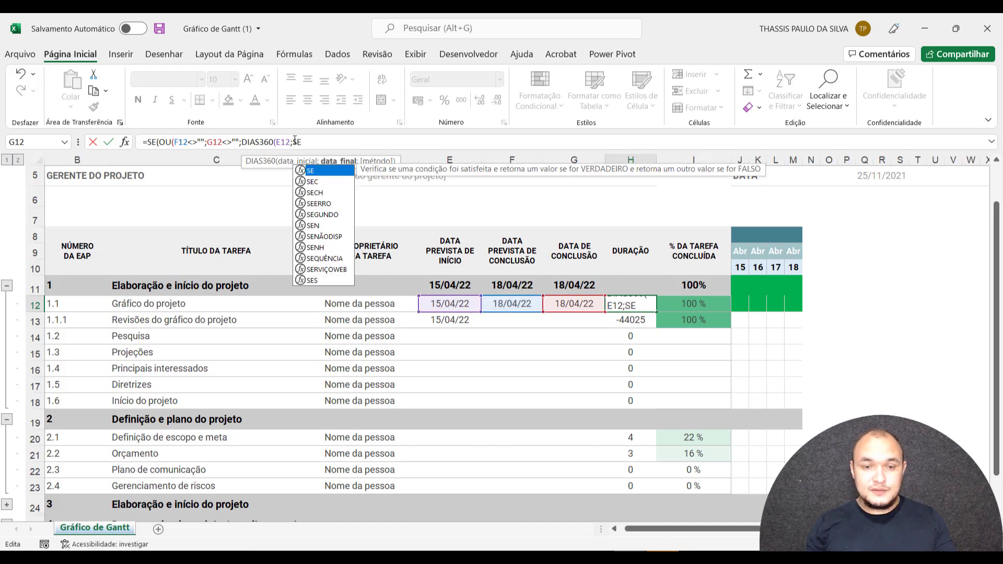
{"action": "left_click", "coordinate": [571, 307]}
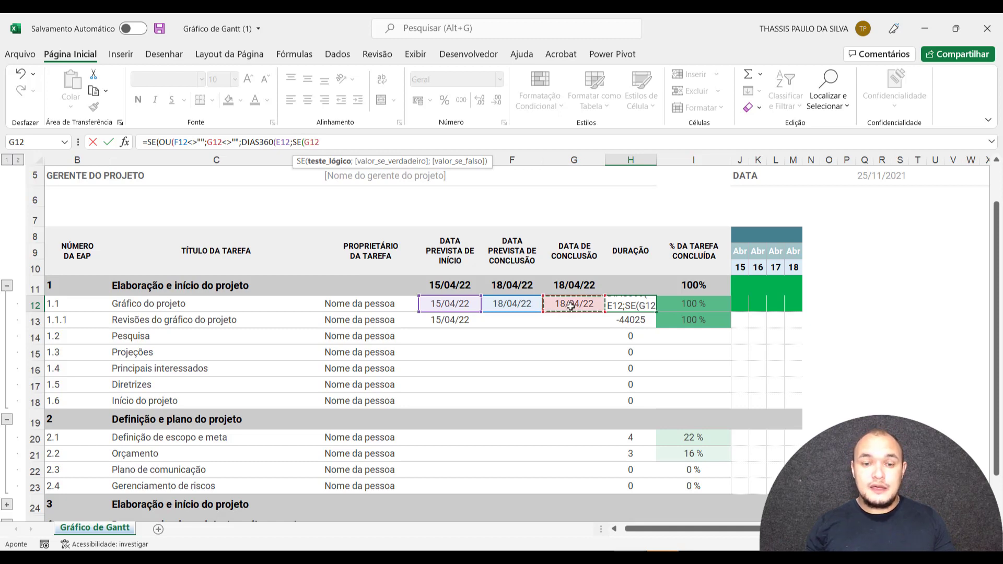
{"action": "type", "text": "<>"}
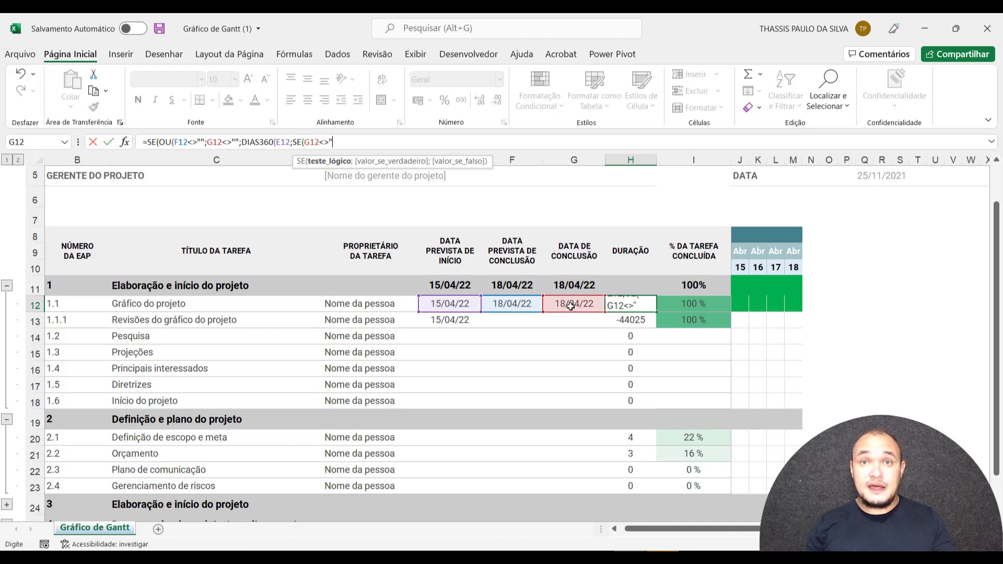
{"action": "type", "text": "\"\";"}
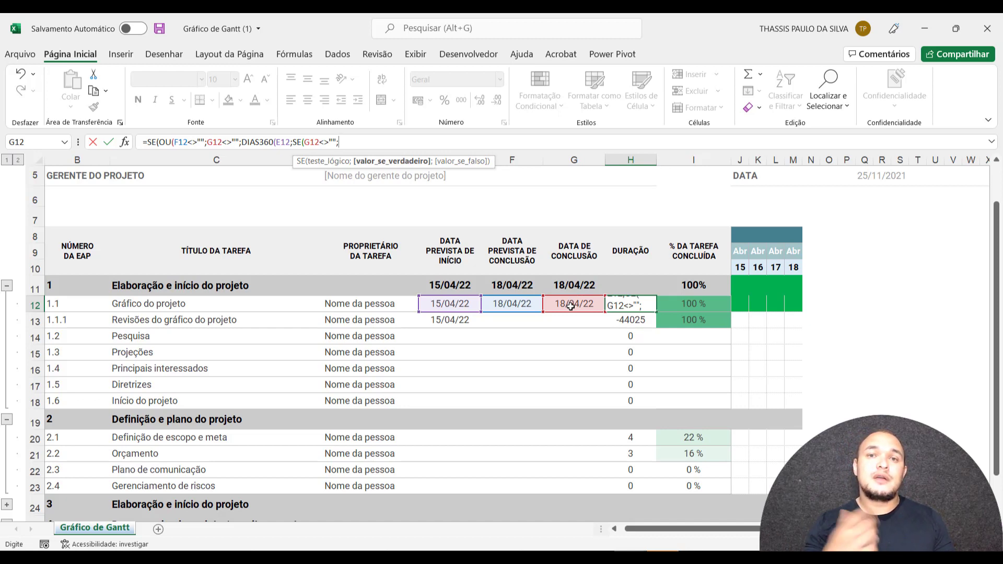
{"action": "left_click", "coordinate": [570, 306]}
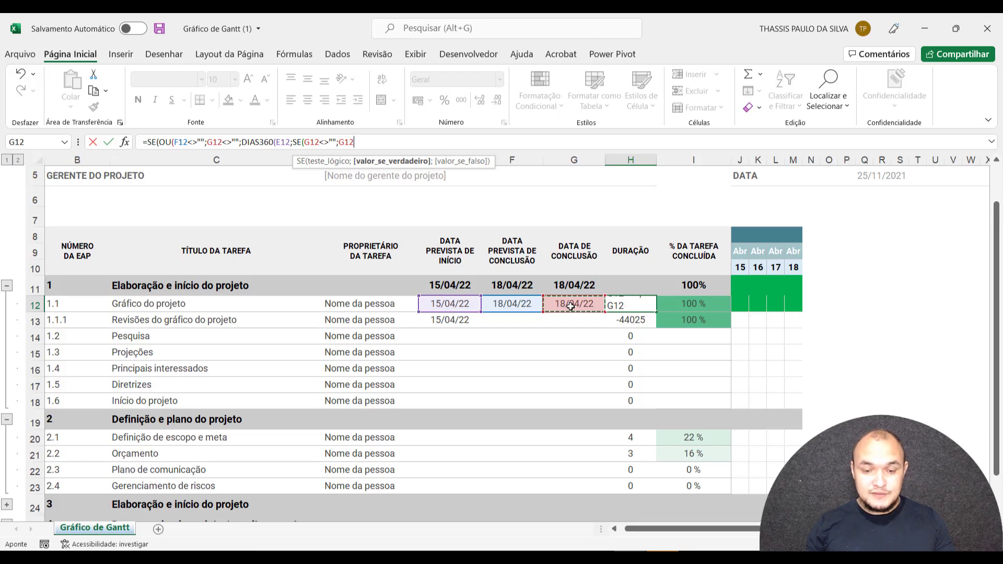
{"action": "type", "text": ";"}
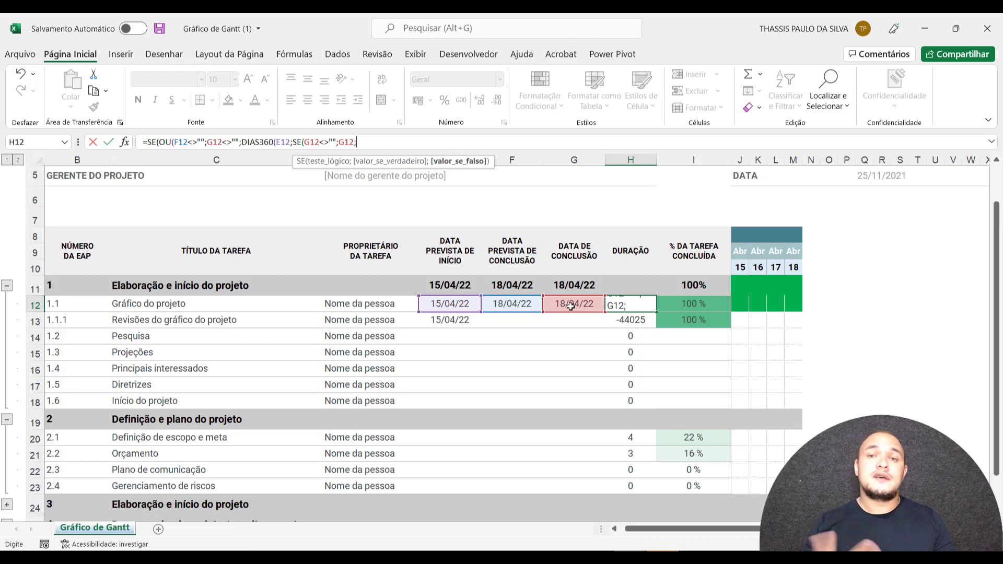
{"action": "left_click", "coordinate": [522, 305]}
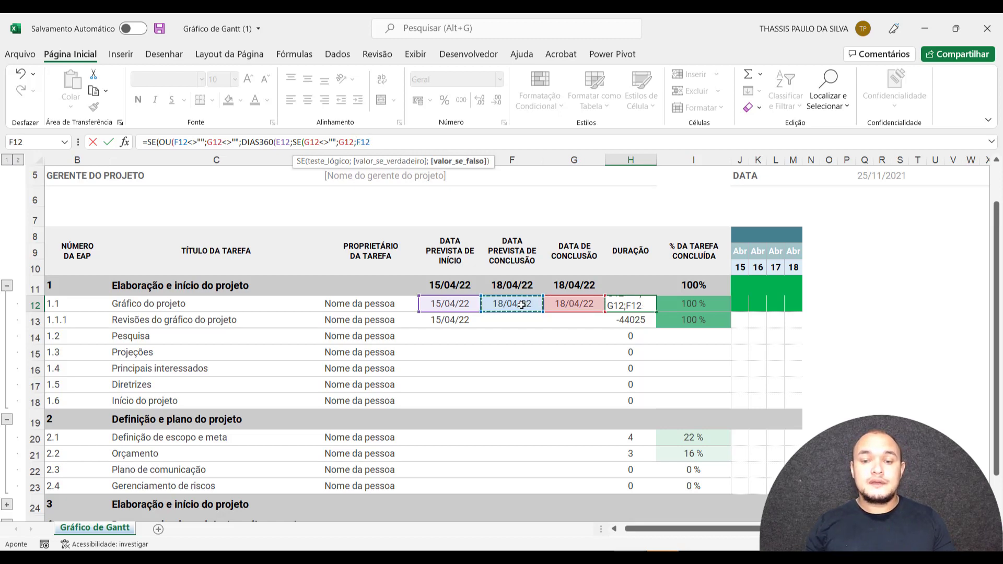
{"action": "type", "text": ")"}
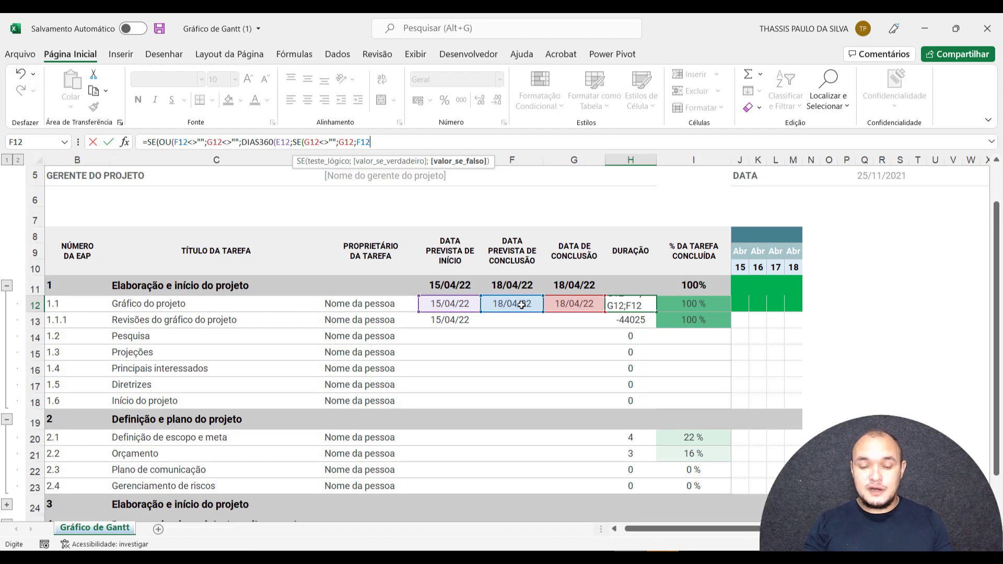
{"action": "type", "text": "))"}
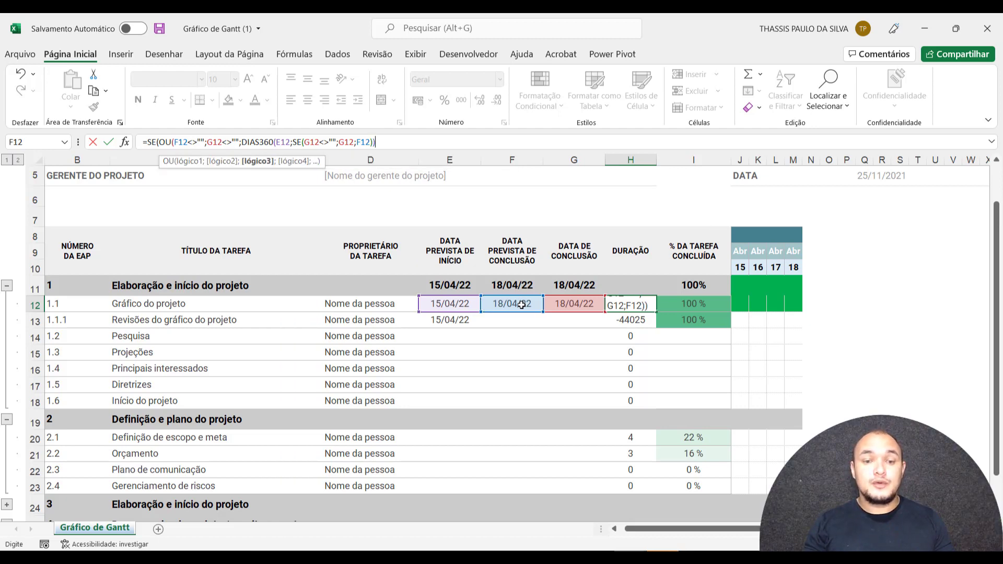
Complete H12 as =SE(OU(F12<>"";G12<>"");DIAS360(E12;SE(G12<>"";G12;F12))) and fill it down to H18
{"action": "left_click", "coordinate": [240, 141]}
{"action": "type", "text": ")"}
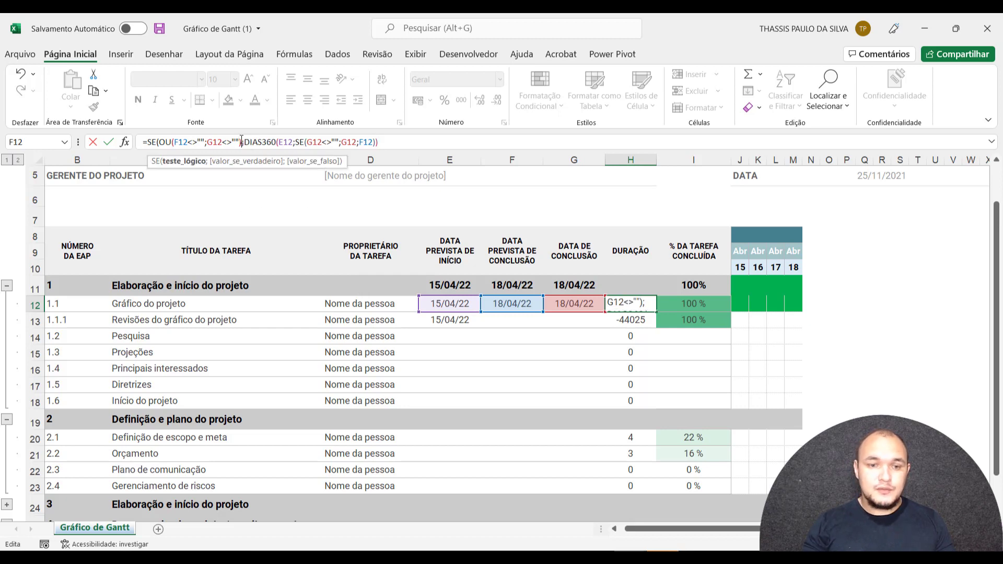
{"action": "left_click", "coordinate": [393, 143]}
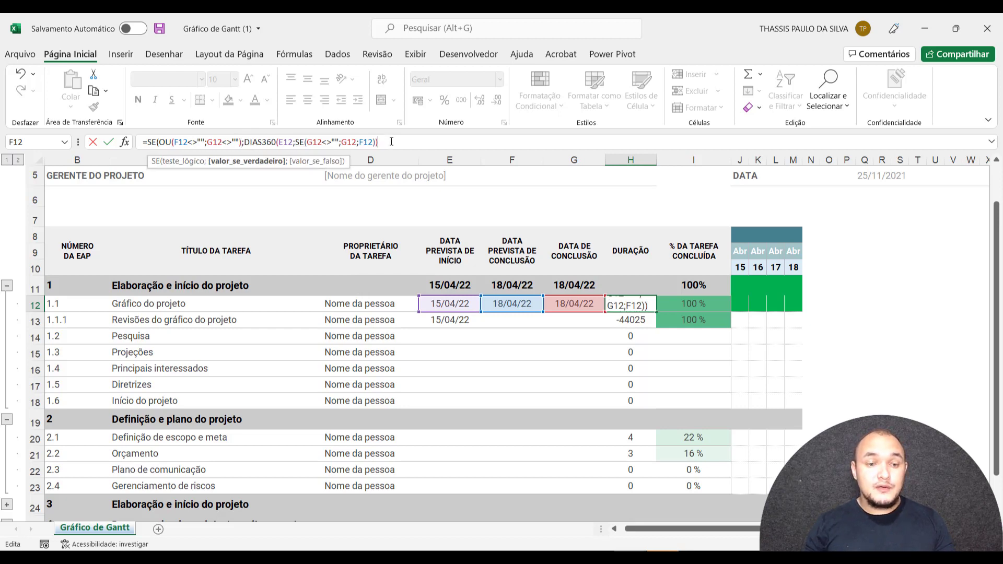
{"action": "type", "text": ")"}
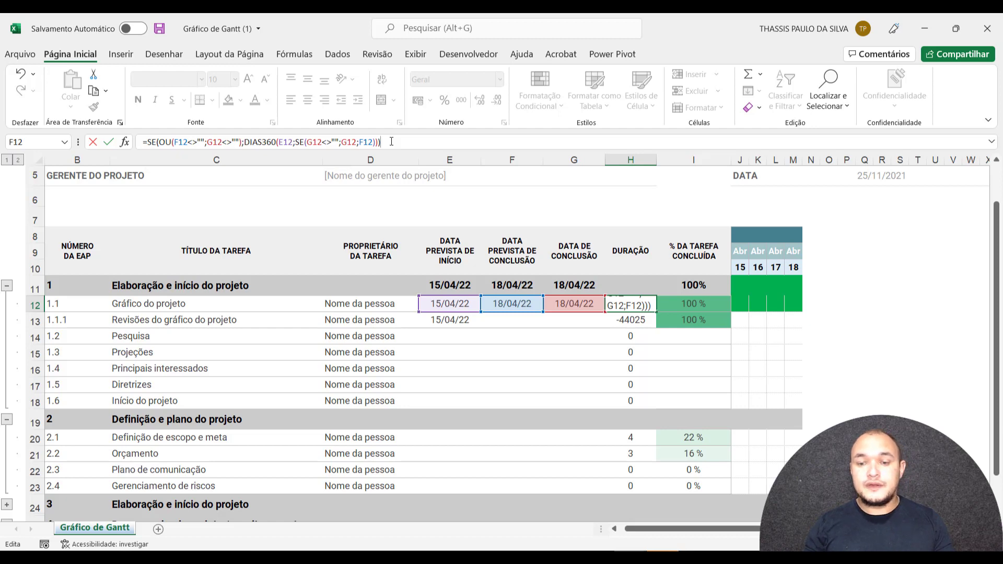
{"action": "key", "text": "ctrl+Return"}
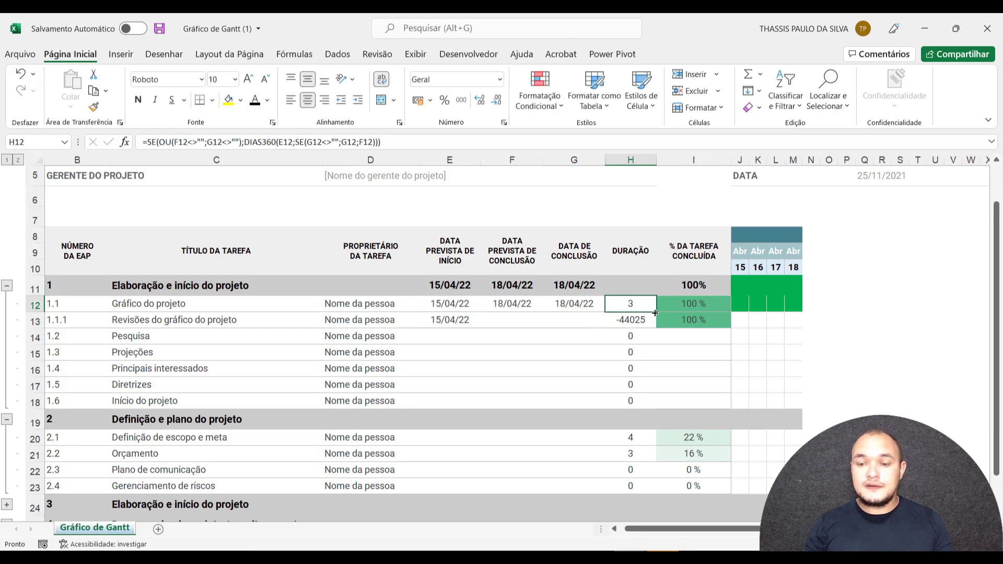
{"action": "left_click_drag", "start_coordinate": [655, 313], "coordinate": [650, 402]}
Add 0 as the value-if-false of H12's outer SE and fill the formula down to H18
{"action": "left_click", "coordinate": [623, 306]}
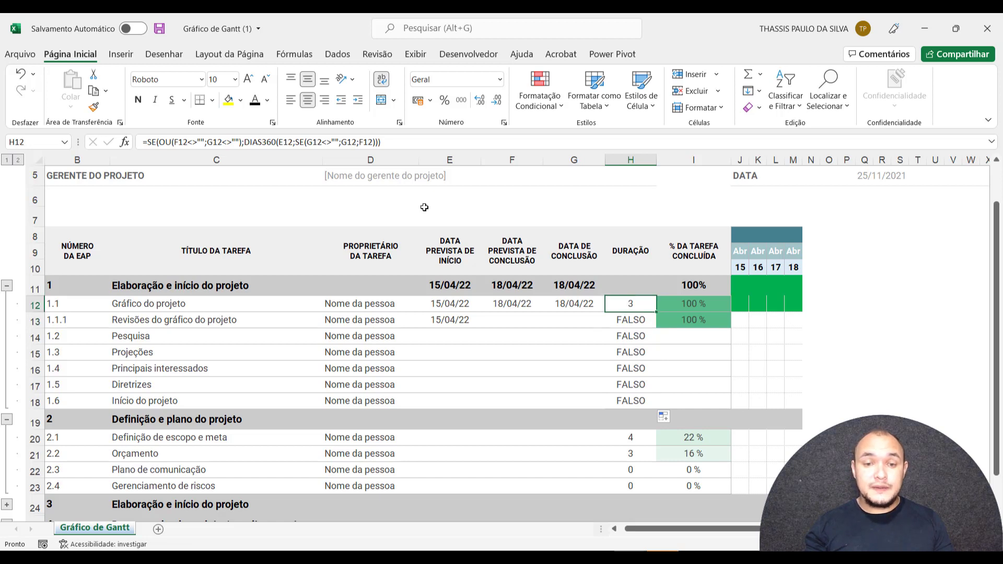
{"action": "left_click", "coordinate": [375, 142]}
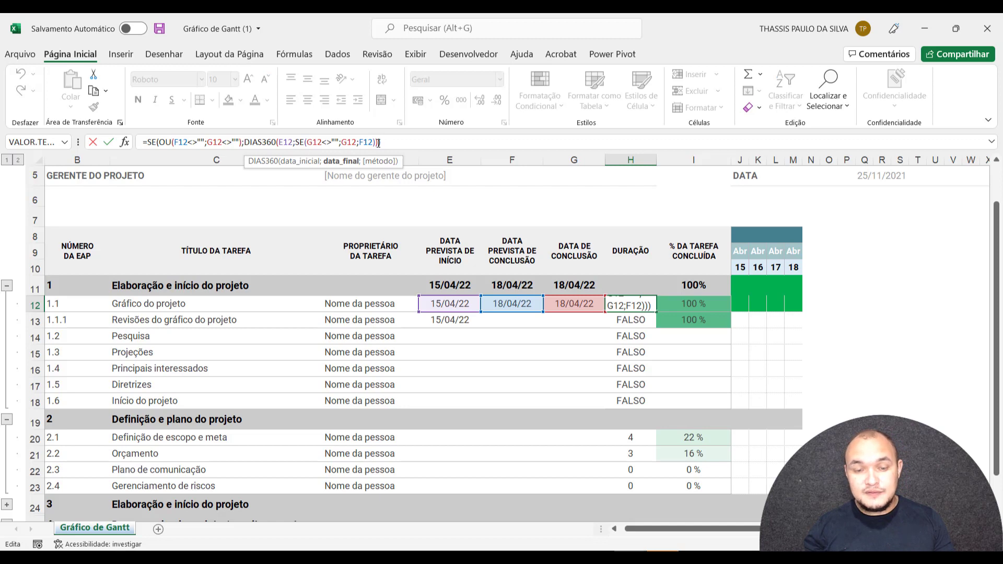
{"action": "left_click_drag", "start_coordinate": [381, 143], "coordinate": [327, 140]}
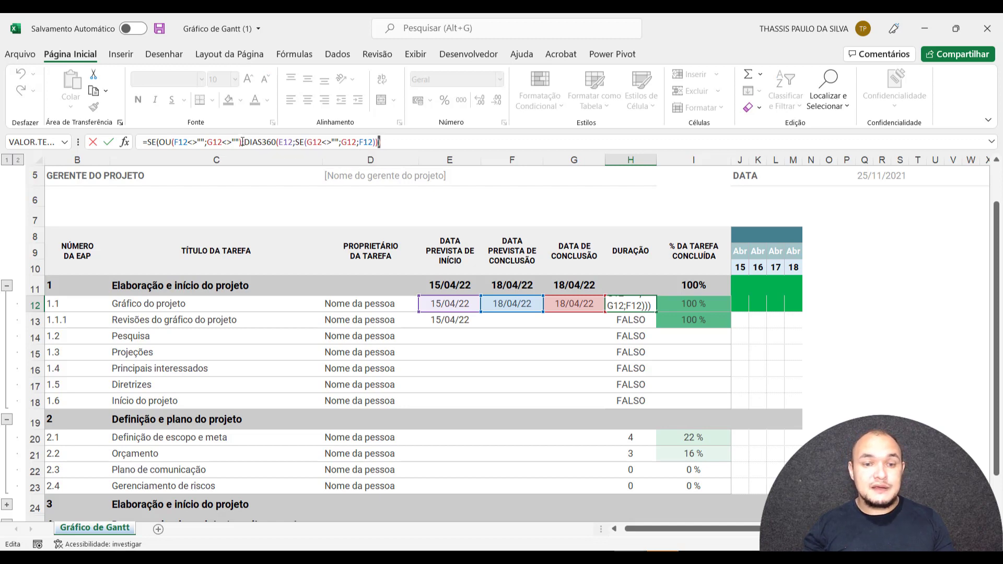
{"action": "left_click_drag", "start_coordinate": [253, 142], "coordinate": [307, 141]}
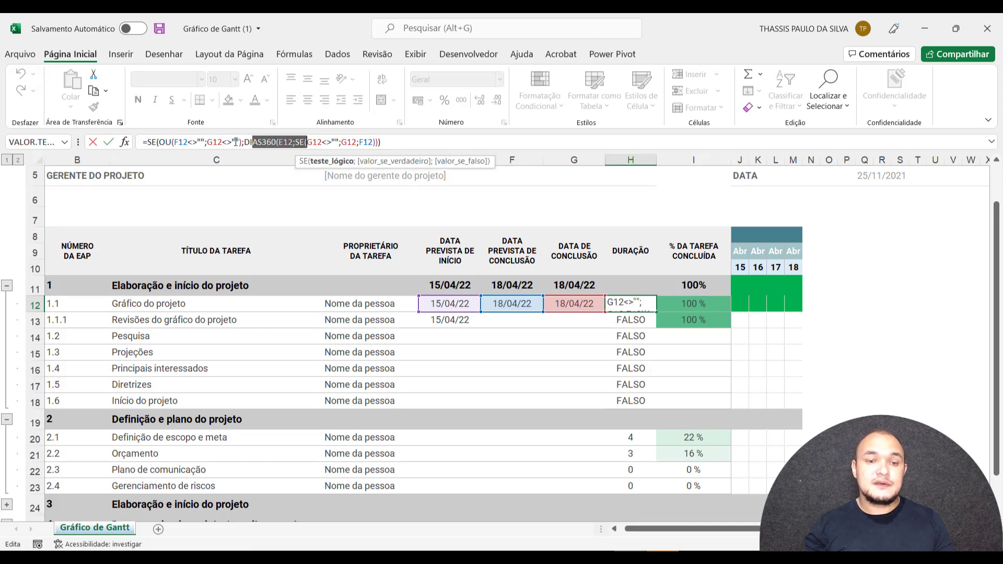
{"action": "left_click_drag", "start_coordinate": [237, 142], "coordinate": [188, 142]}
{"action": "key", "text": "Escape"}
{"action": "left_click", "coordinate": [379, 142]}
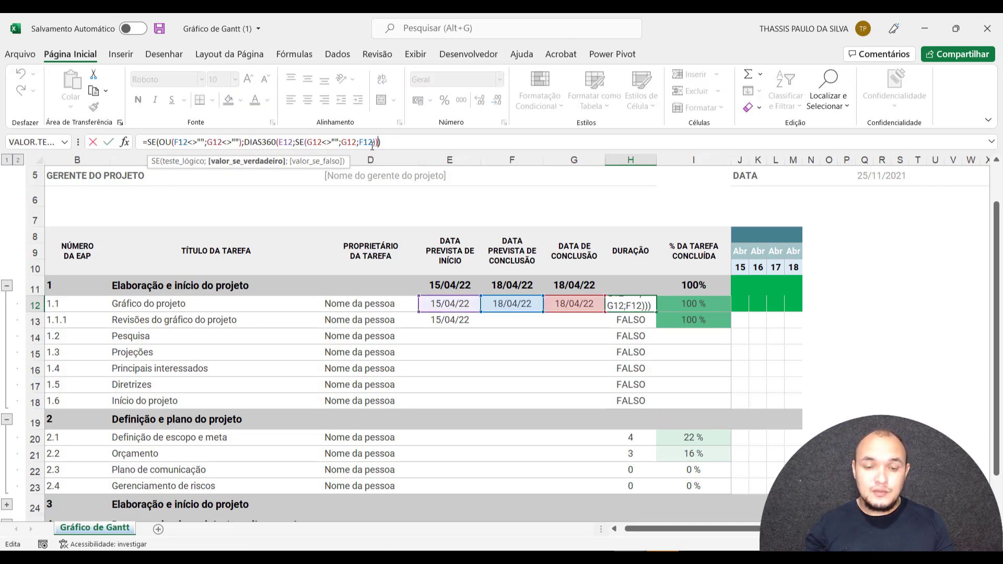
{"action": "type", "text": ";0"}
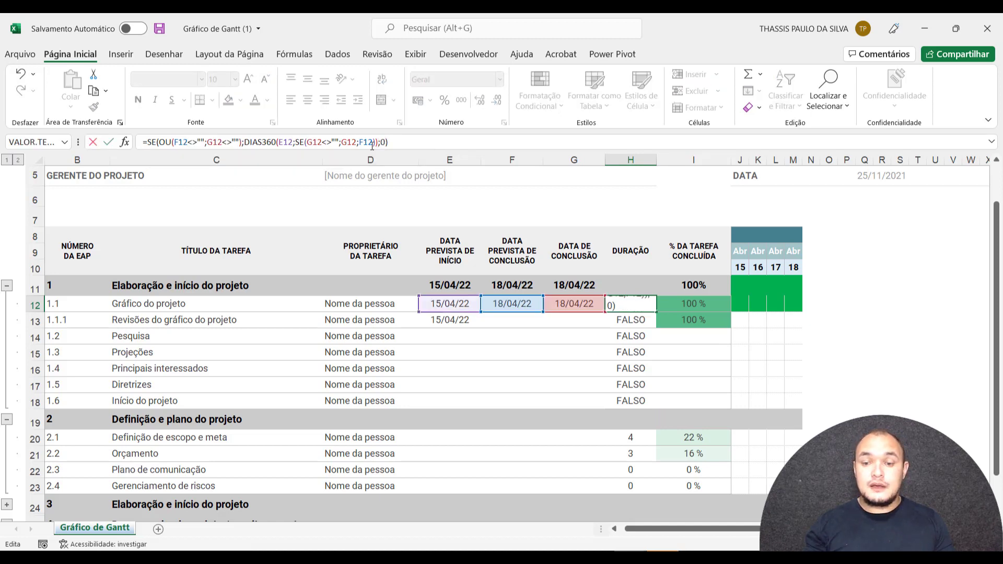
{"action": "key", "text": "Return"}
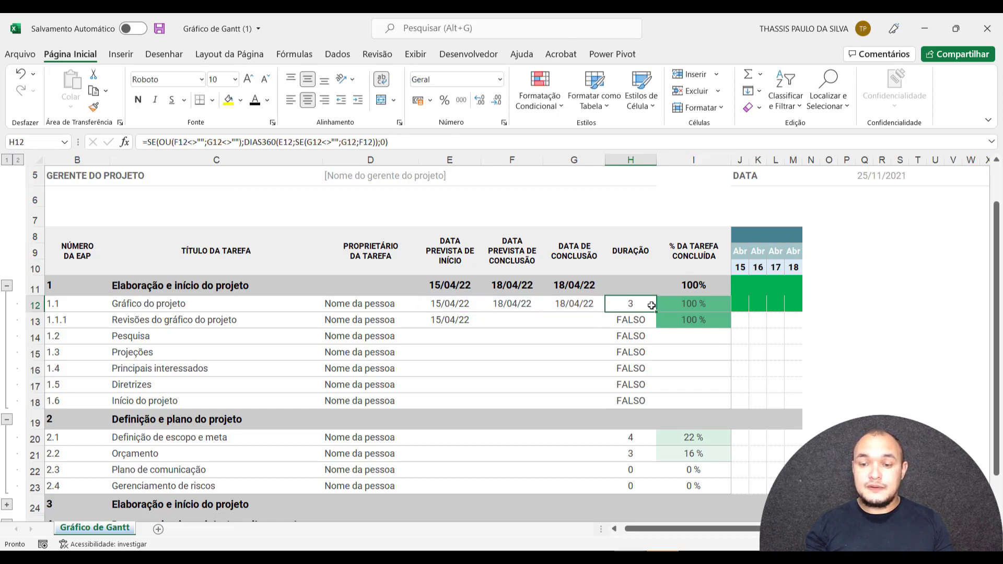
{"action": "left_click", "coordinate": [646, 305]}
{"action": "left_click_drag", "start_coordinate": [656, 313], "coordinate": [643, 405]}
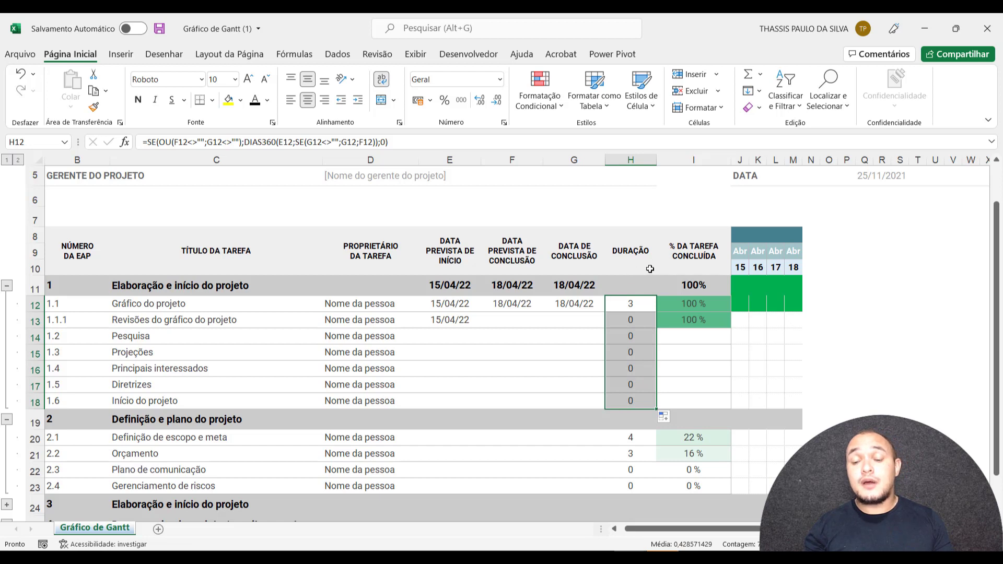
Check task 1.1's start, planned completion and actual completion dates against its duration in row 12
{"action": "left_click", "coordinate": [560, 306]}
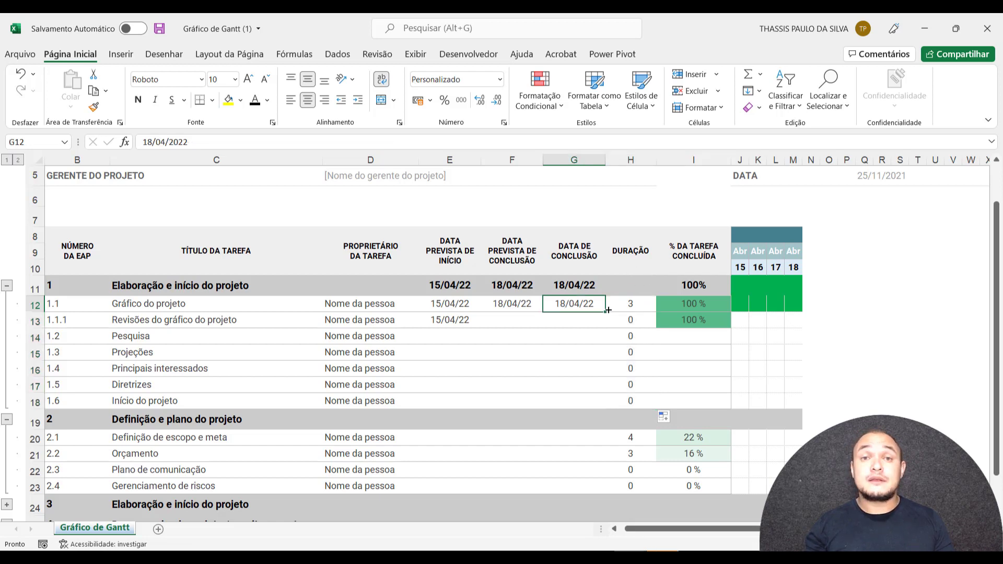
{"action": "left_click", "coordinate": [634, 304]}
{"action": "left_click", "coordinate": [465, 310]}
{"action": "left_click", "coordinate": [511, 311]}
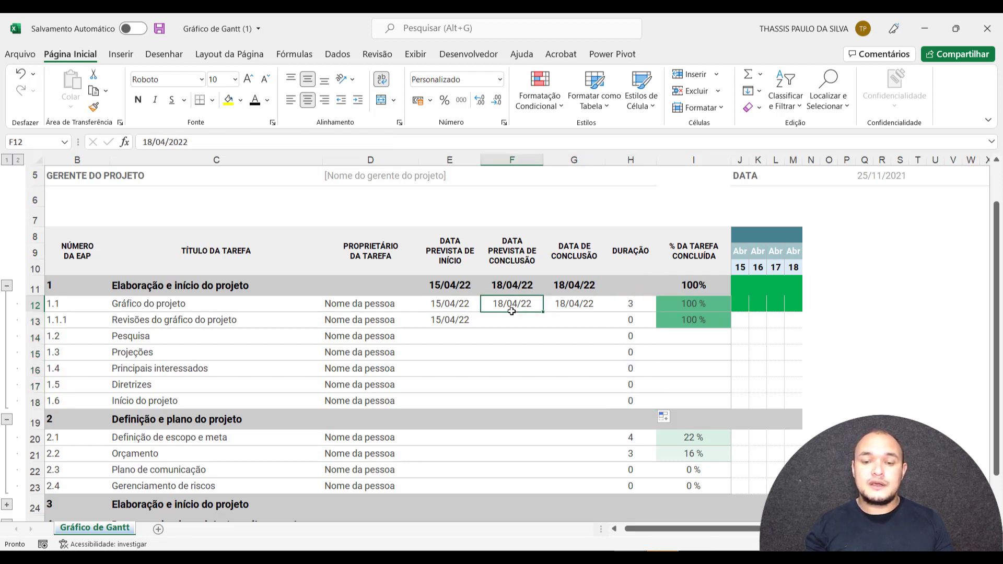
Clear task 1.1's completion date in G12 and set it to 20/04
{"action": "left_click", "coordinate": [557, 305]}
{"action": "key", "text": "Delete"}
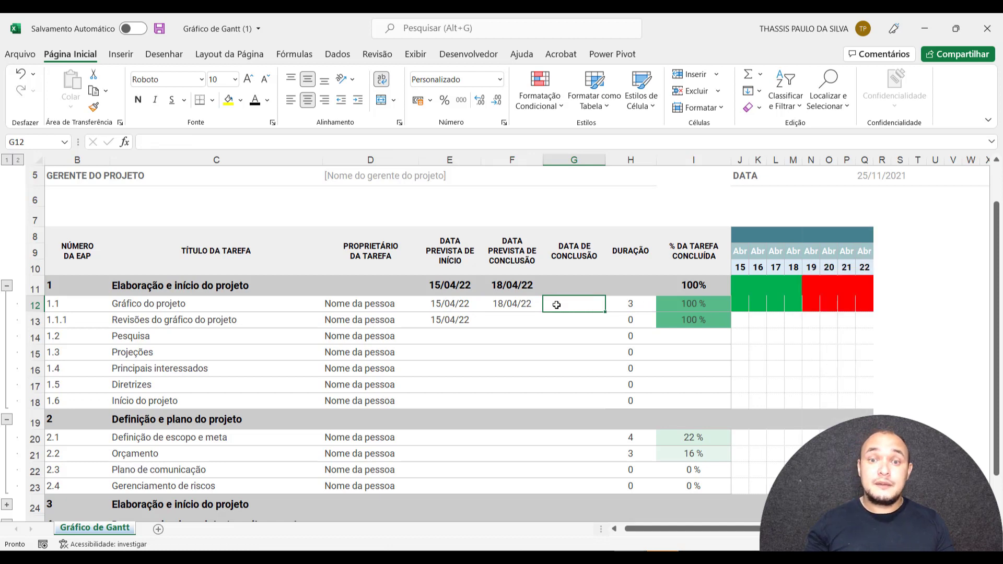
{"action": "type", "text": "20/04"}
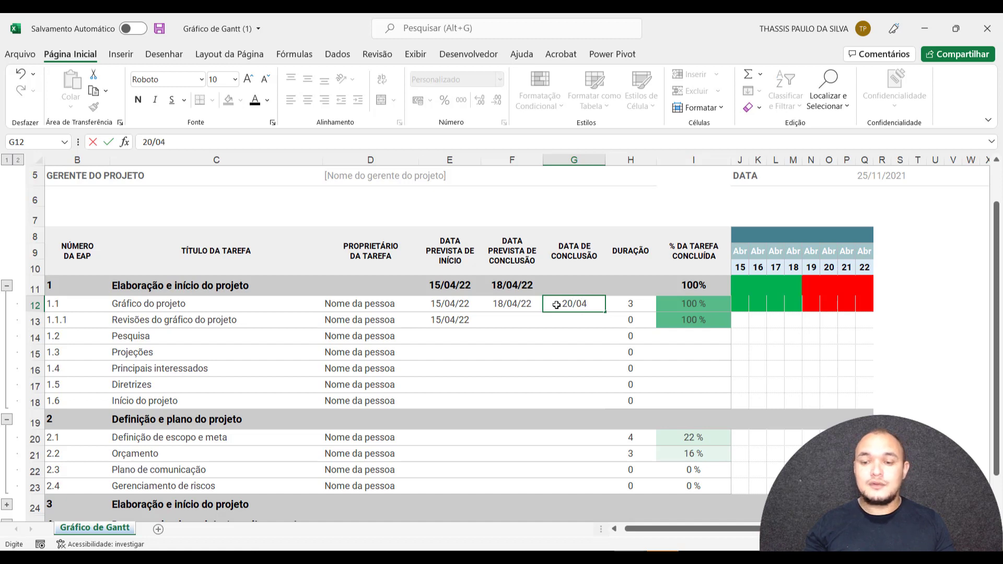
{"action": "key", "text": "Return"}
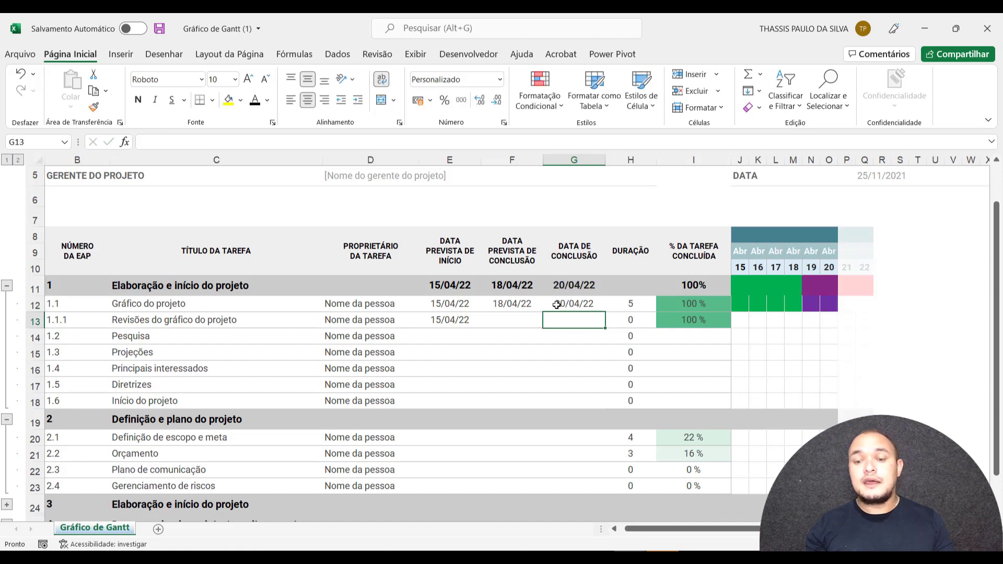
Set task 1.1's completion date in G12 to 16/04
{"action": "left_click", "coordinate": [557, 304]}
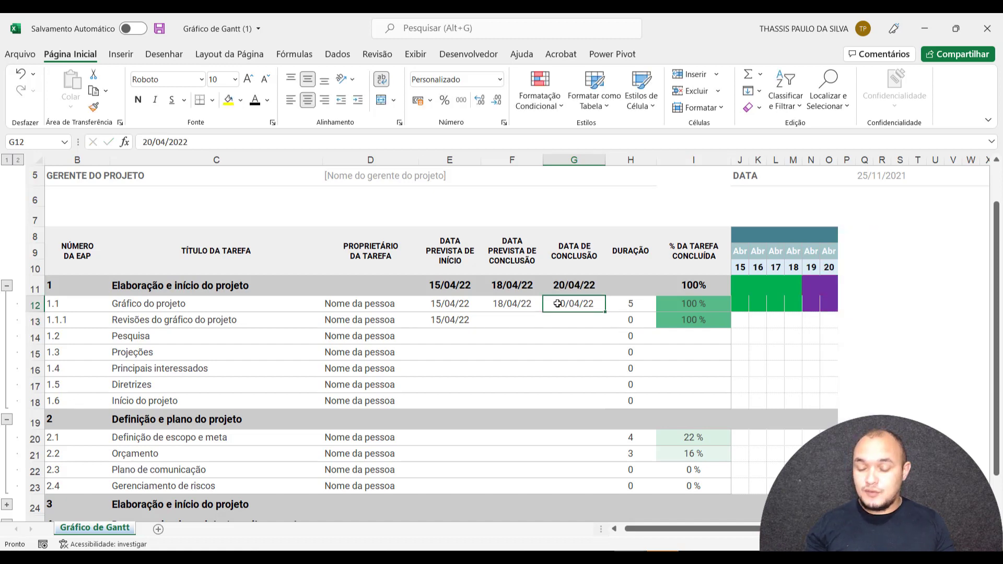
{"action": "type", "text": "16/04"}
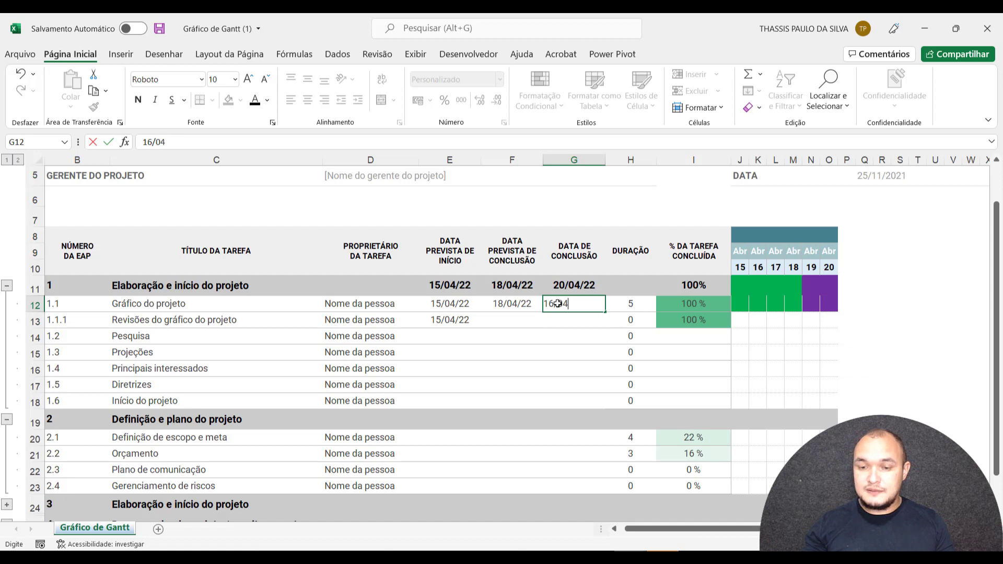
{"action": "key", "text": "Return"}
{"action": "left_click", "coordinate": [577, 303]}
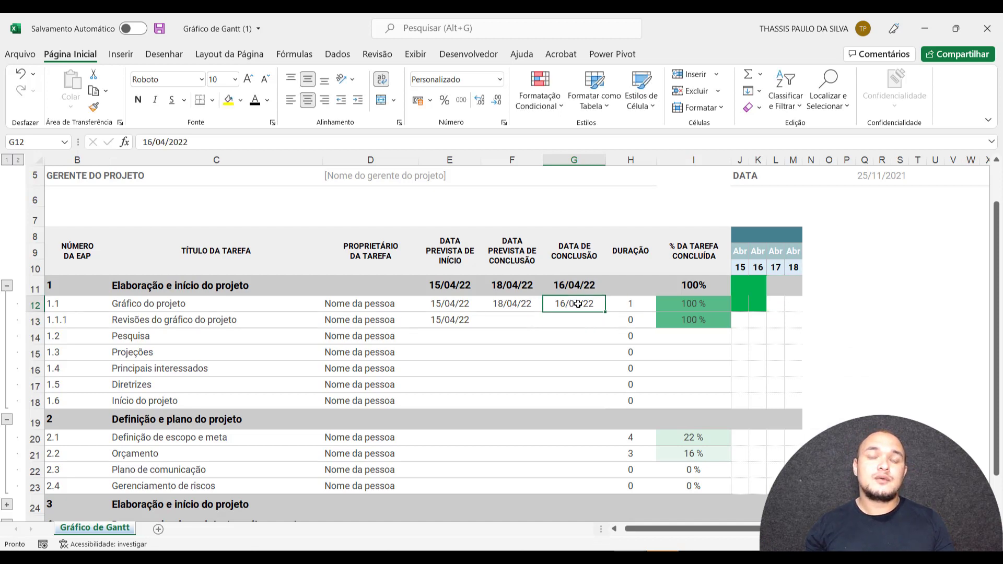
Copy the duration formula from H12 into phase 1's duration cell H11
{"action": "left_click", "coordinate": [631, 304]}
{"action": "key", "text": "ctrl+c"}
{"action": "left_click", "coordinate": [632, 286]}
{"action": "key", "text": "ctrl+v"}
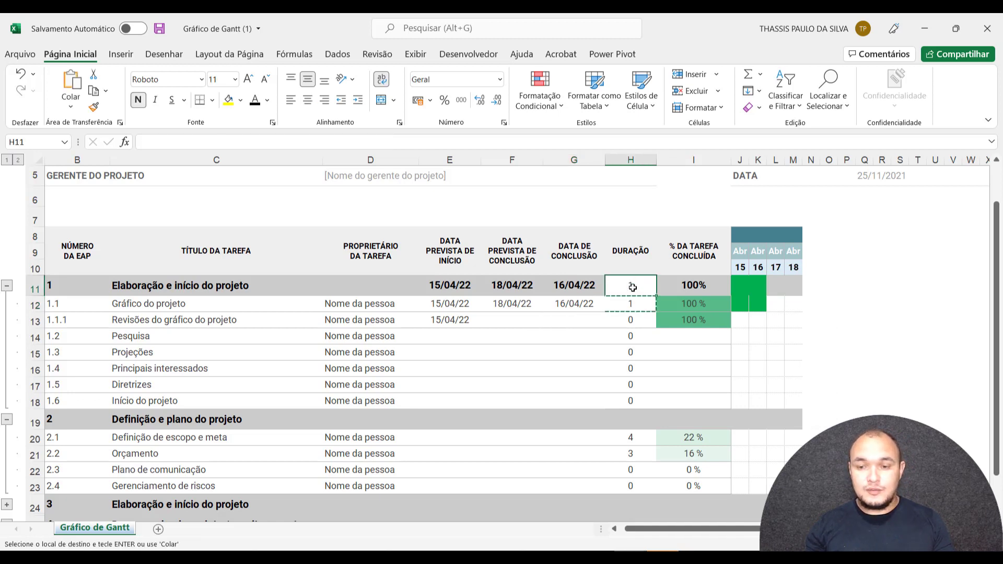
Apply G11's formatting to H11 with Format Painter and set H11's number format to Geral
{"action": "left_click", "coordinate": [574, 286]}
{"action": "left_click", "coordinate": [94, 107]}
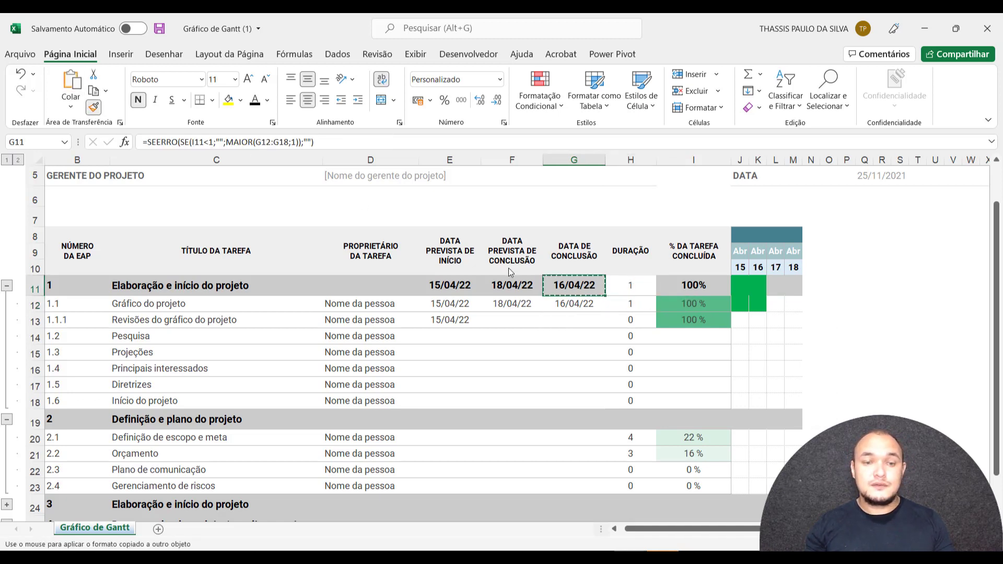
{"action": "left_click", "coordinate": [630, 285]}
{"action": "left_click", "coordinate": [468, 81]}
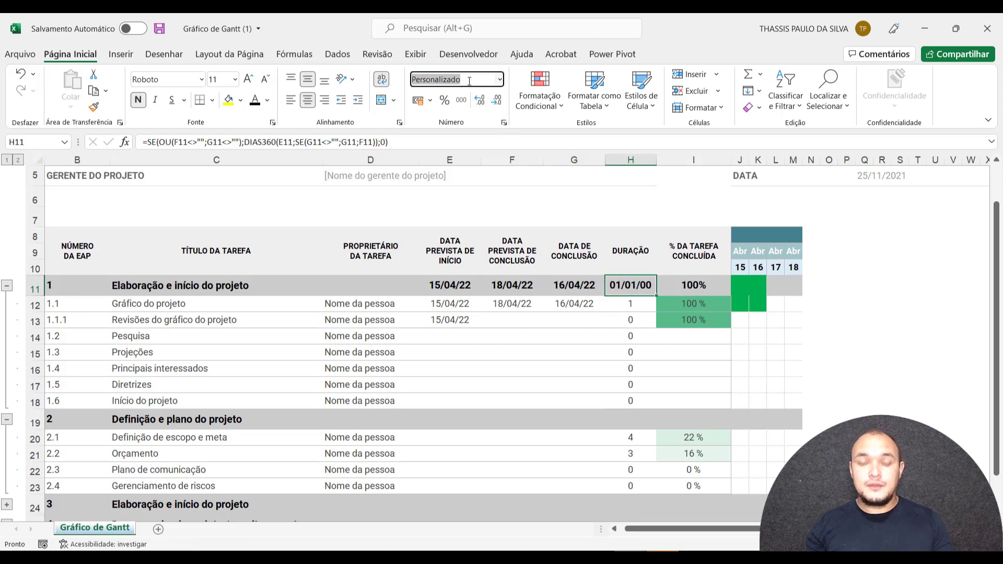
{"action": "type", "text": "Geral"}
{"action": "key", "text": "Return"}
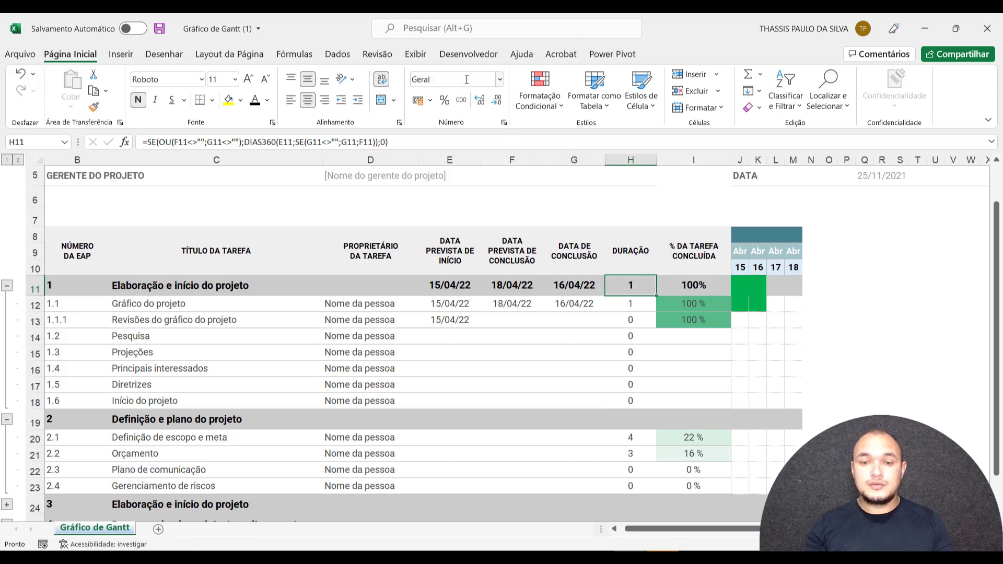
Set task 1.1.1's planned completion date in F13 to 20/04 and check its duration
{"action": "left_click", "coordinate": [740, 305]}
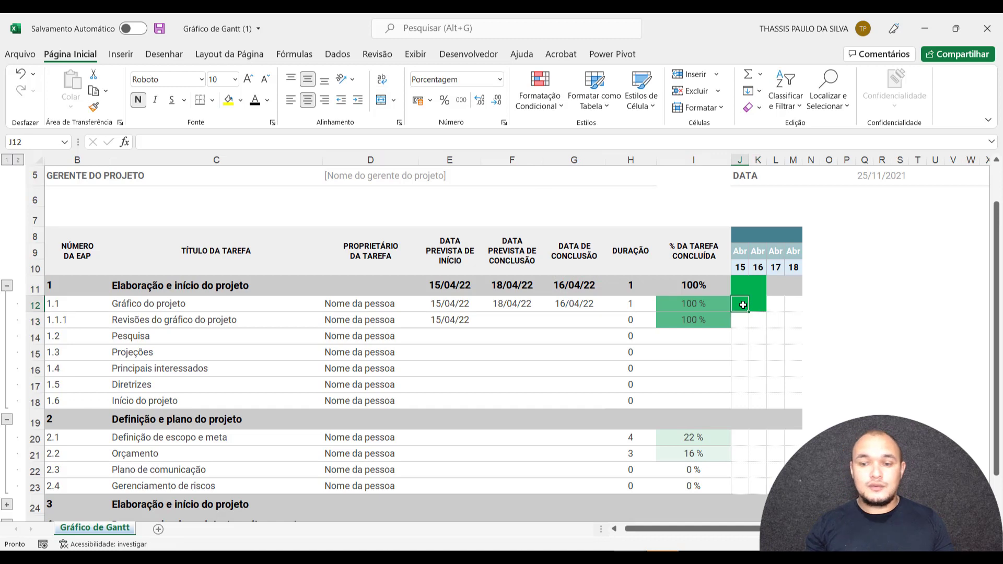
{"action": "left_click", "coordinate": [556, 306]}
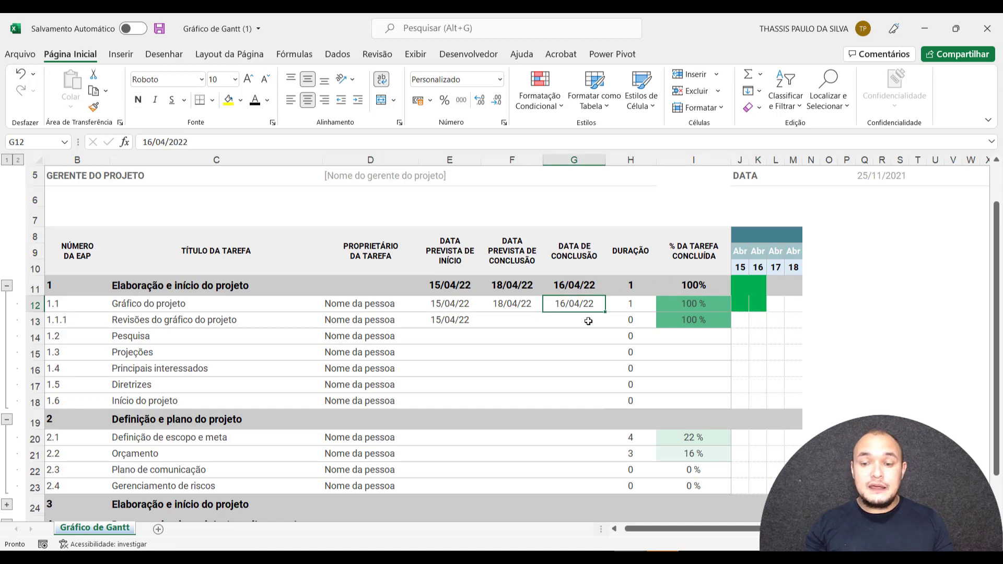
{"action": "left_click", "coordinate": [627, 322]}
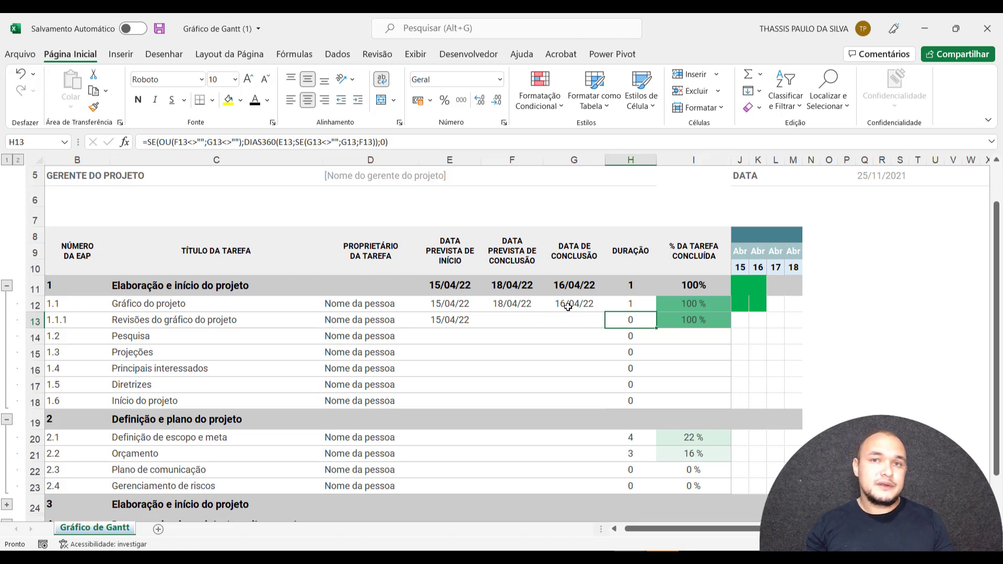
{"action": "left_click", "coordinate": [496, 322]}
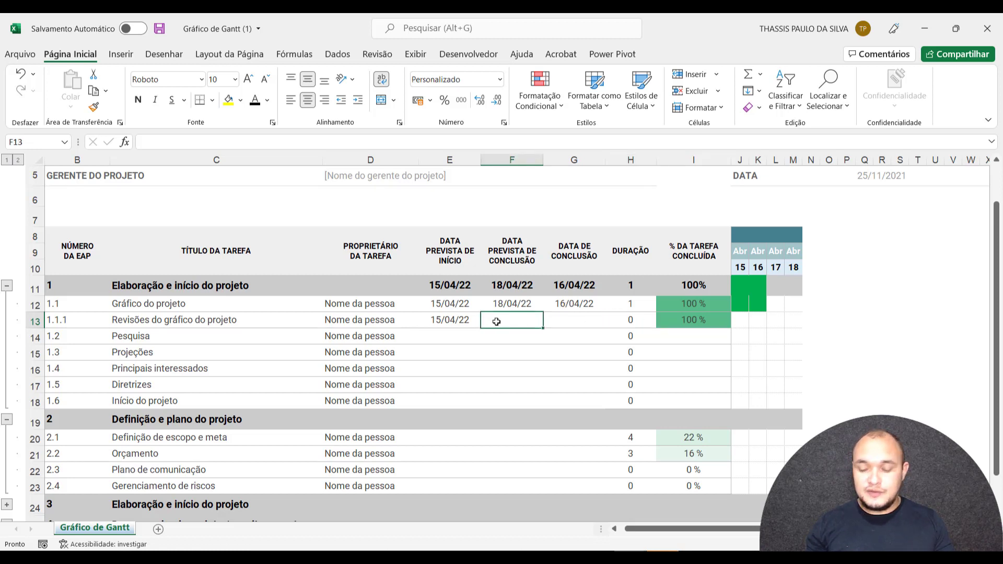
{"action": "type", "text": "20/04"}
{"action": "key", "text": "Return"}
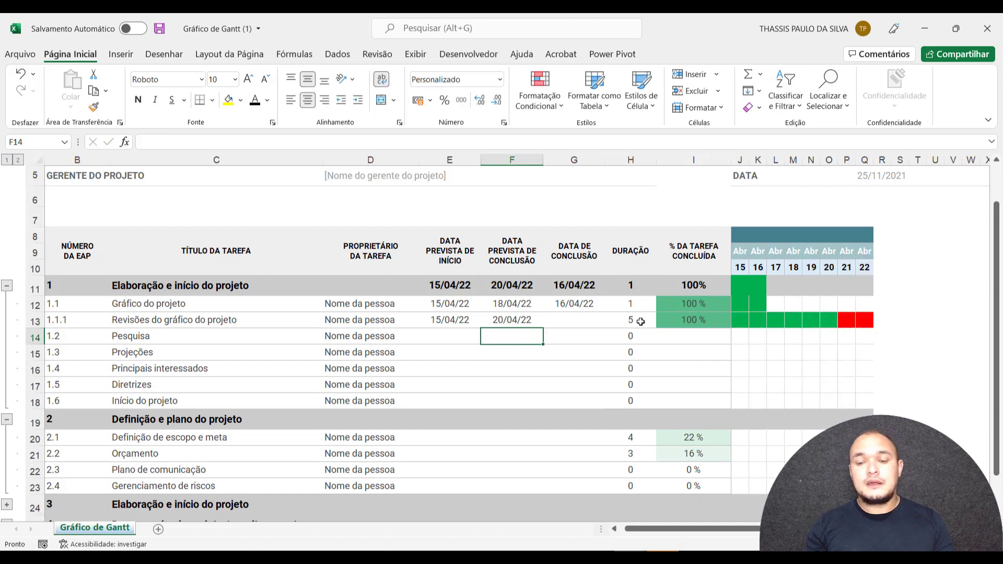
{"action": "left_click", "coordinate": [638, 320]}
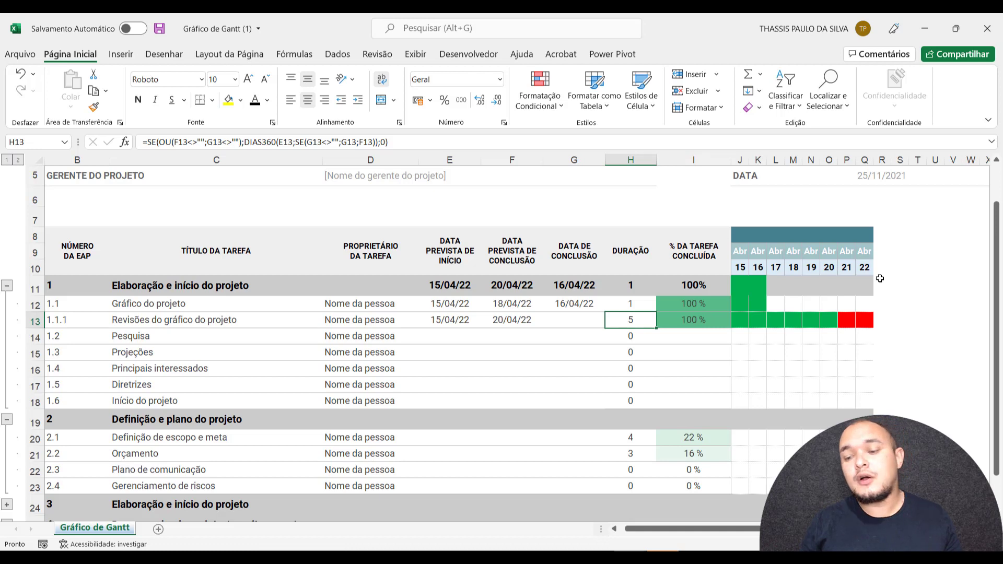
Duplicate the purple conditional formatting rule that applies to the Gantt area J11:BQ35
{"action": "left_click_drag", "start_coordinate": [864, 267], "coordinate": [869, 391]}
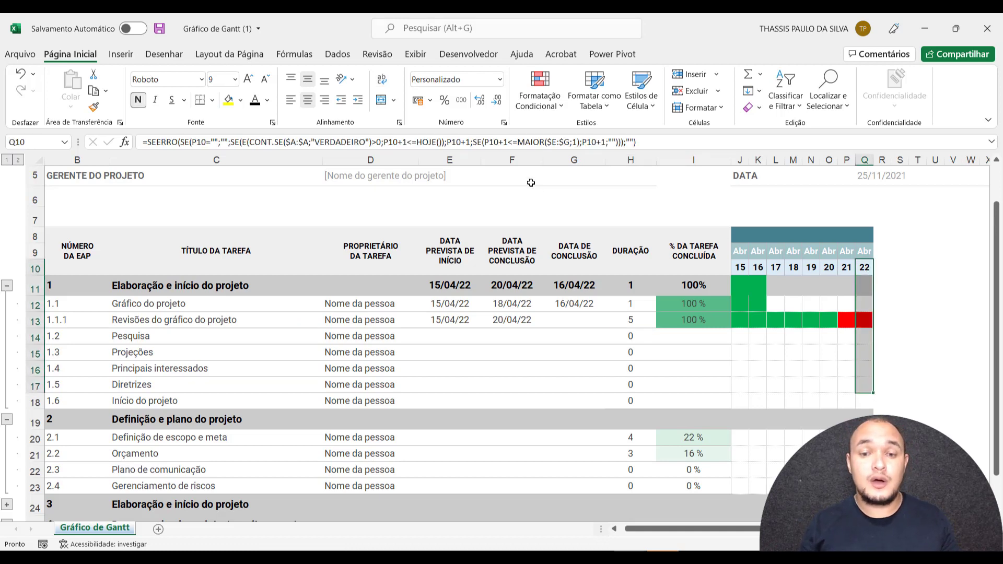
{"action": "left_click", "coordinate": [794, 316]}
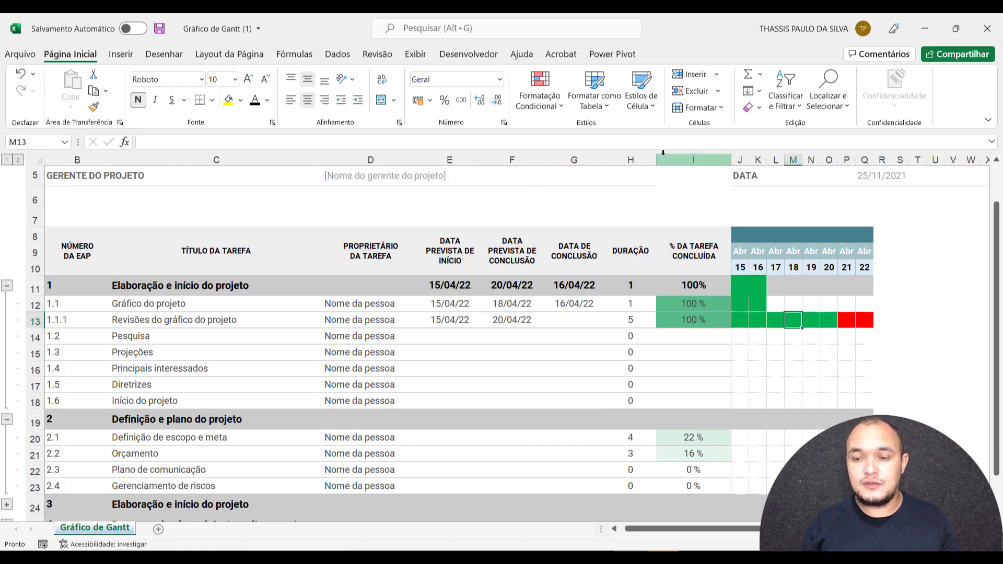
{"action": "left_click", "coordinate": [554, 105]}
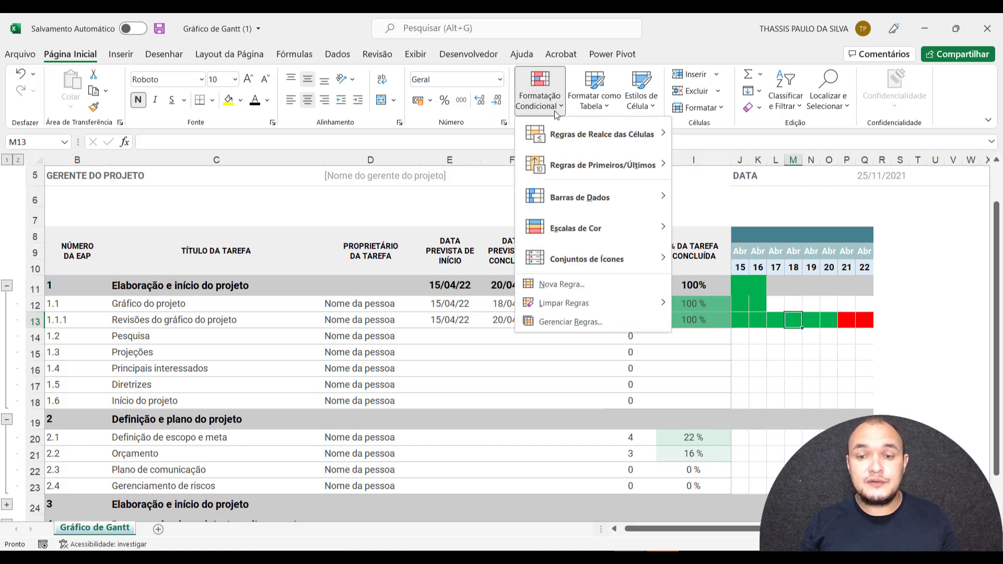
{"action": "left_click", "coordinate": [571, 322]}
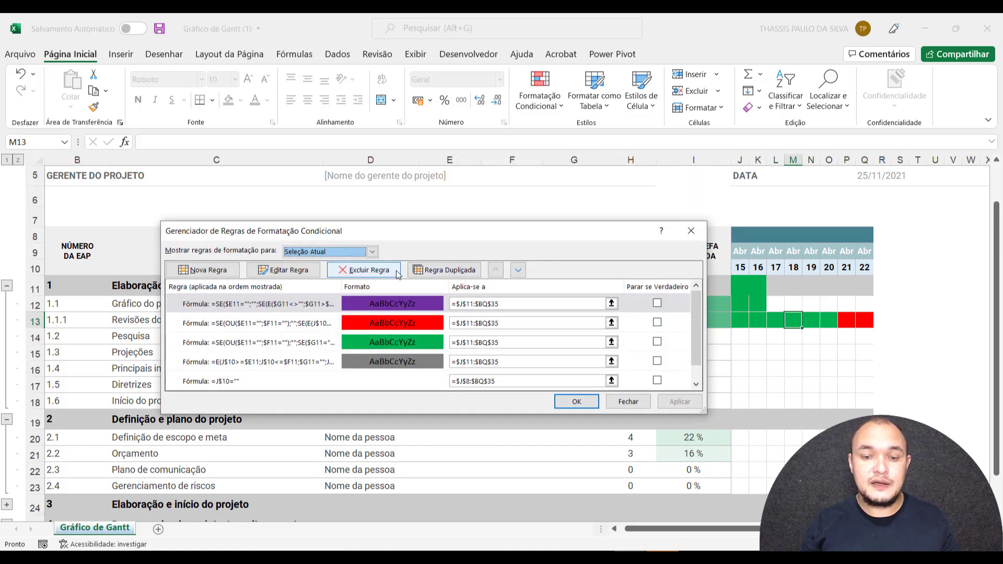
{"action": "left_click", "coordinate": [314, 311]}
{"action": "left_click", "coordinate": [450, 271]}
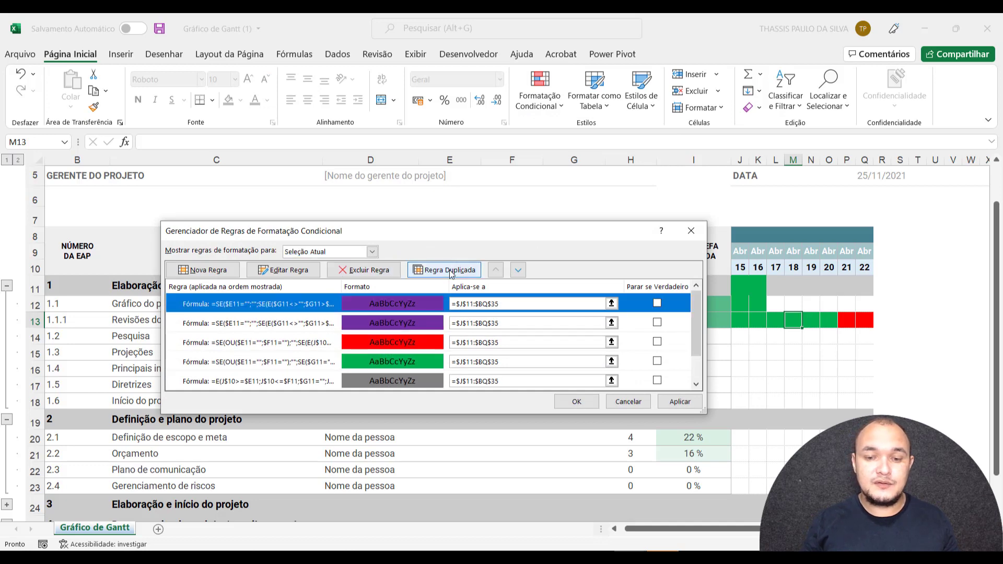
Replace the duplicated rule's formula with =(J$10=HOJE())
{"action": "left_click", "coordinate": [287, 270]}
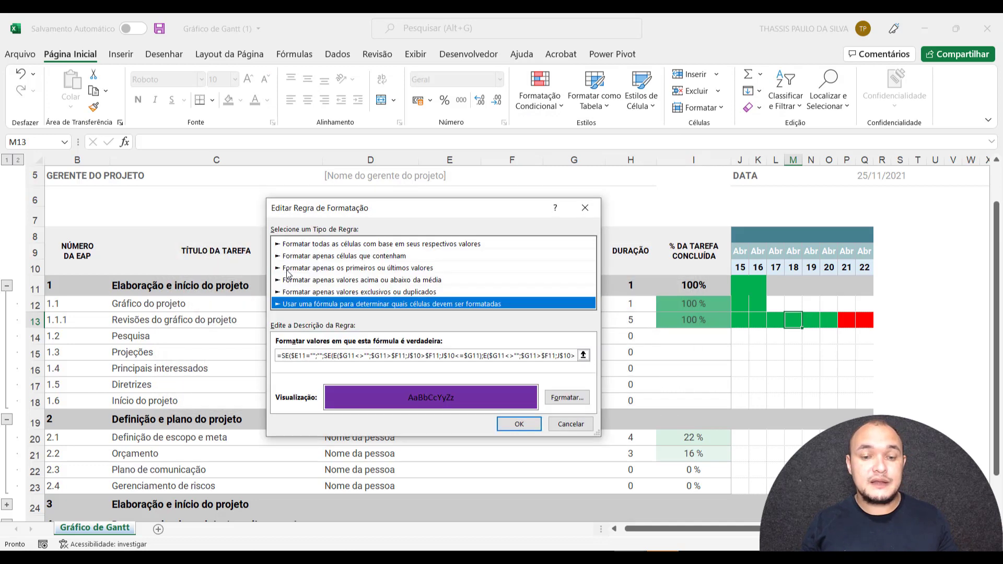
{"action": "left_click_drag", "start_coordinate": [282, 357], "coordinate": [779, 405]}
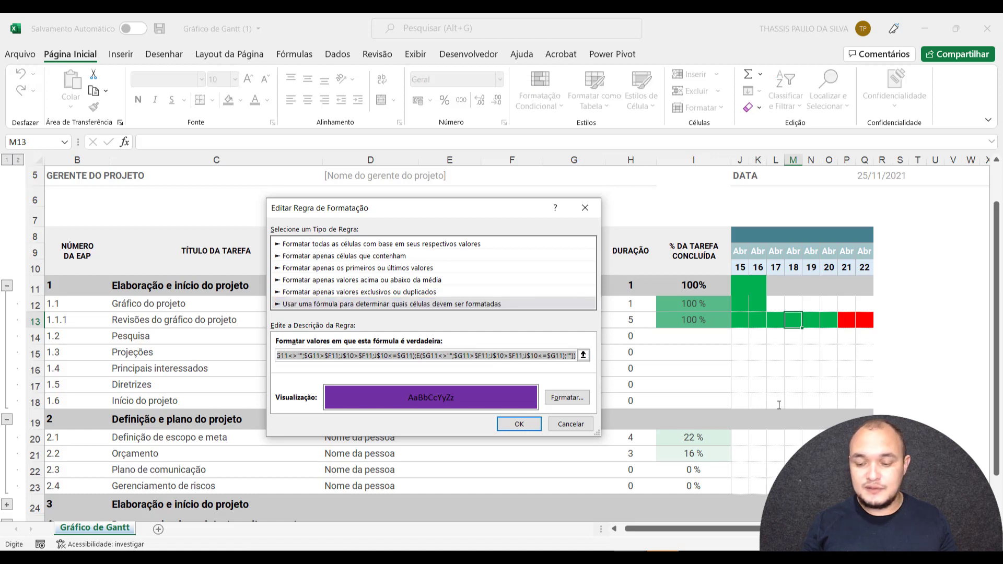
{"action": "key", "text": "BackSpace"}
{"action": "left_click", "coordinate": [742, 268]}
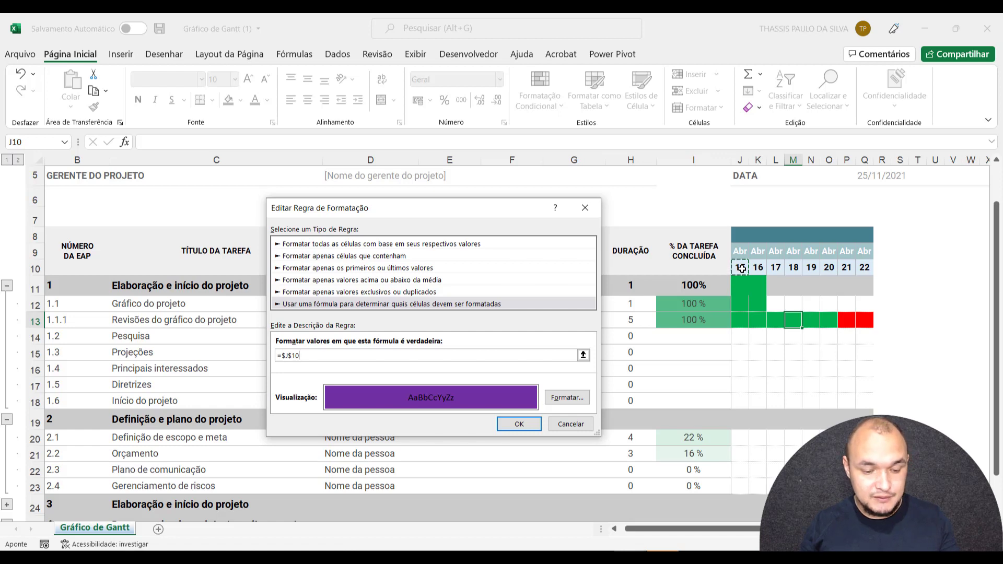
{"action": "key", "text": "F4"}
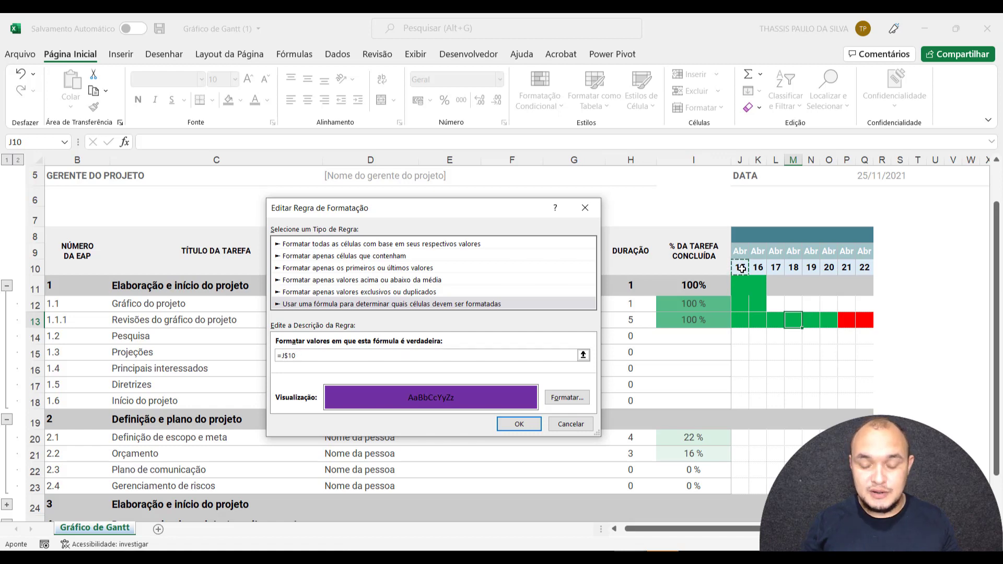
{"action": "type", "text": "=HOJE()"}
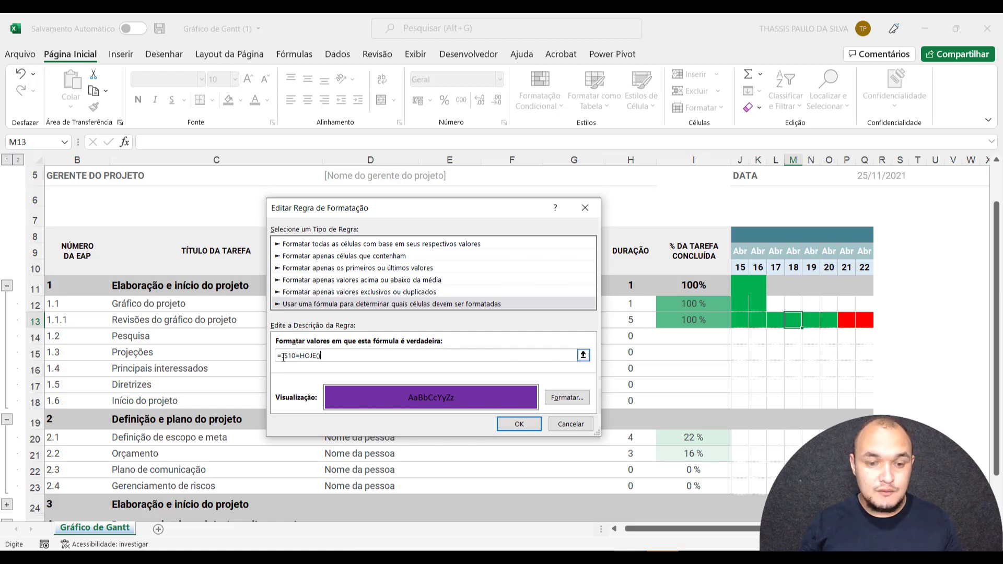
{"action": "left_click", "coordinate": [281, 355]}
{"action": "type", "text": "("}
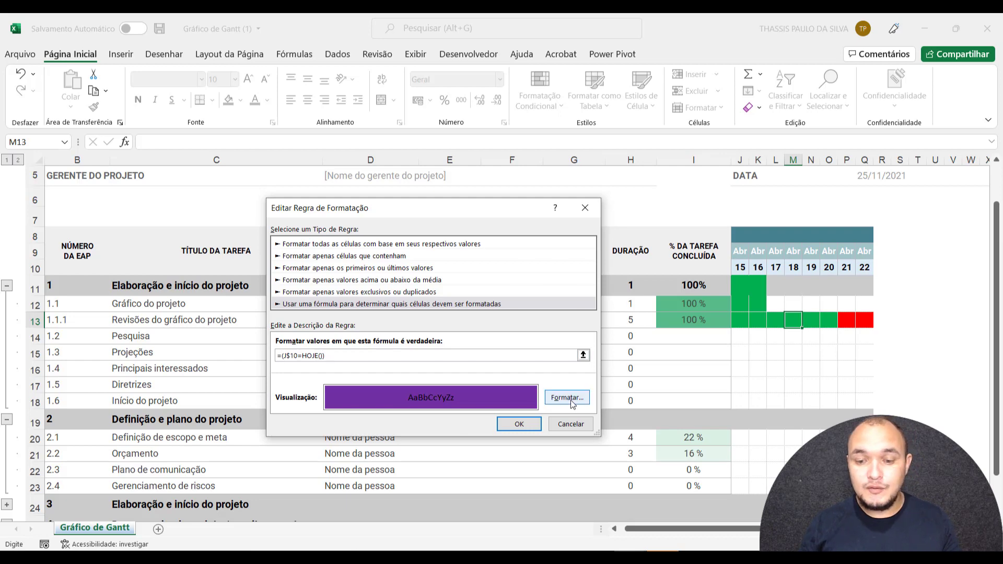
Format the HOJE() rule with no fill and red left and right borders, and apply it to the chart
{"action": "left_click", "coordinate": [566, 397]}
{"action": "left_click", "coordinate": [345, 185]}
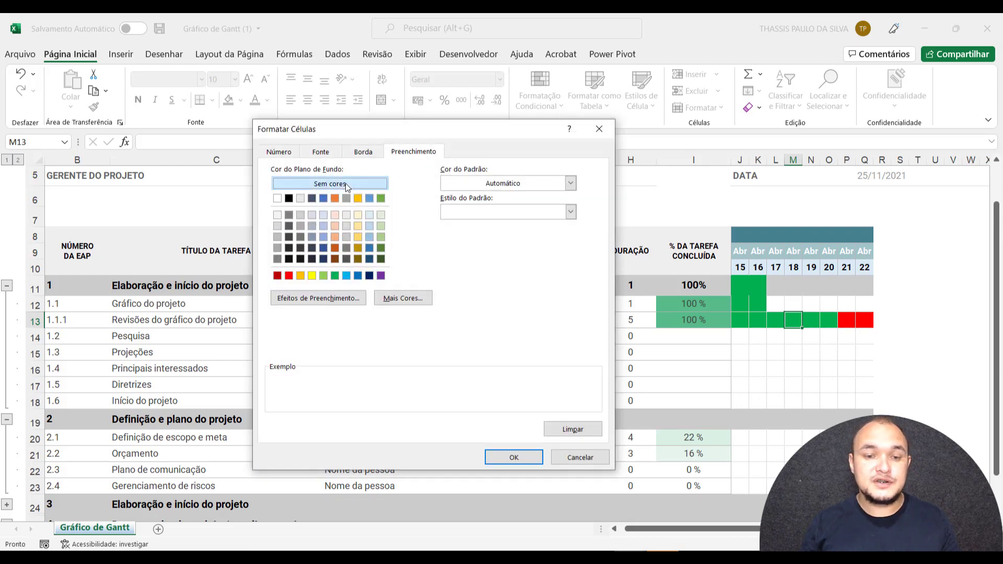
{"action": "left_click", "coordinate": [363, 153]}
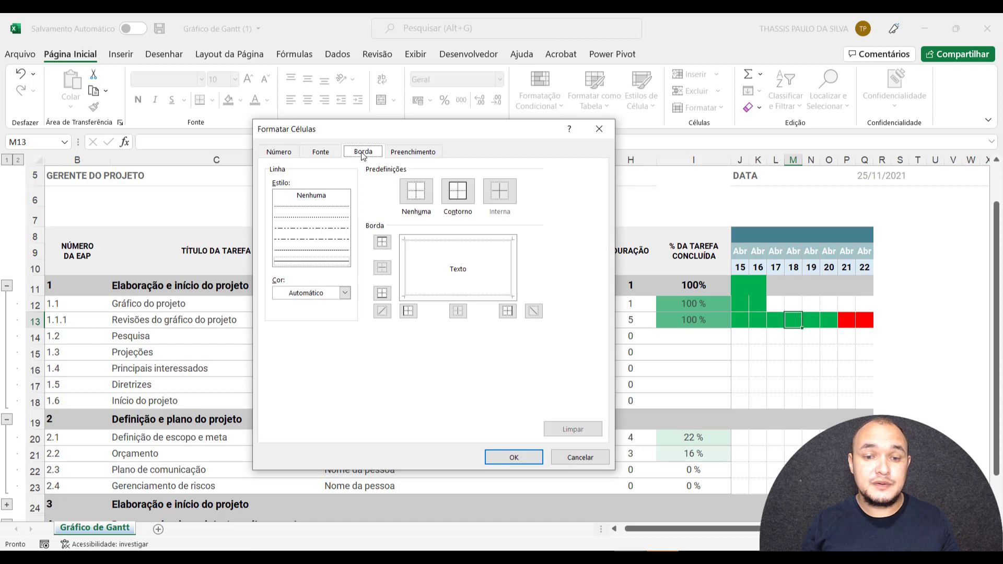
{"action": "left_click", "coordinate": [345, 292]}
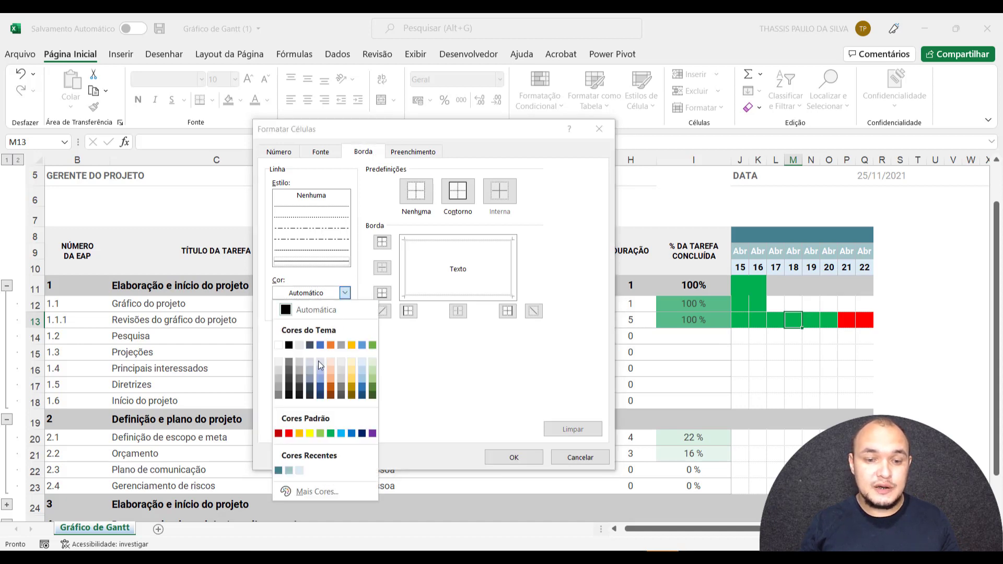
{"action": "left_click", "coordinate": [289, 433]}
{"action": "left_click", "coordinate": [407, 311]}
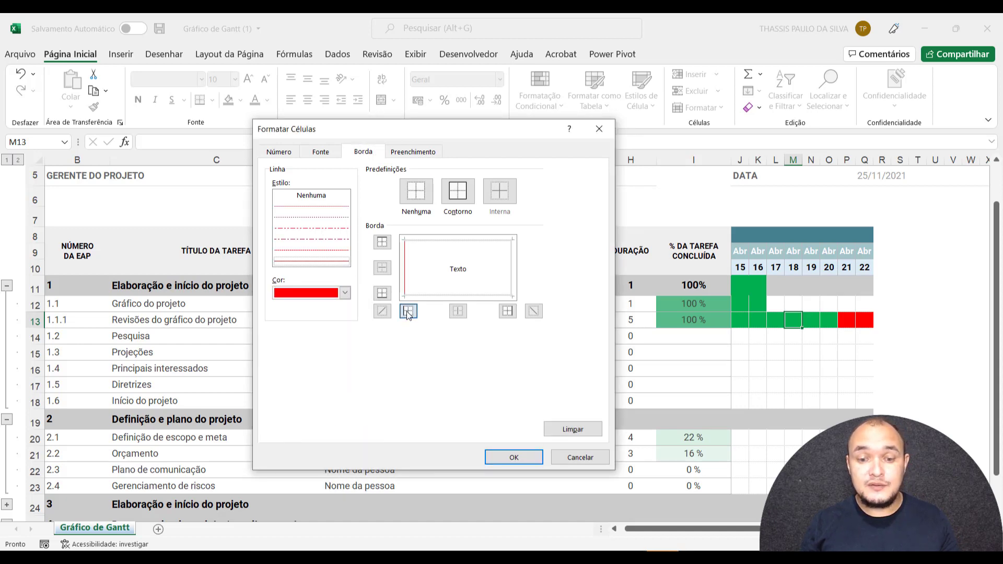
{"action": "left_click", "coordinate": [510, 311]}
{"action": "left_click", "coordinate": [524, 459]}
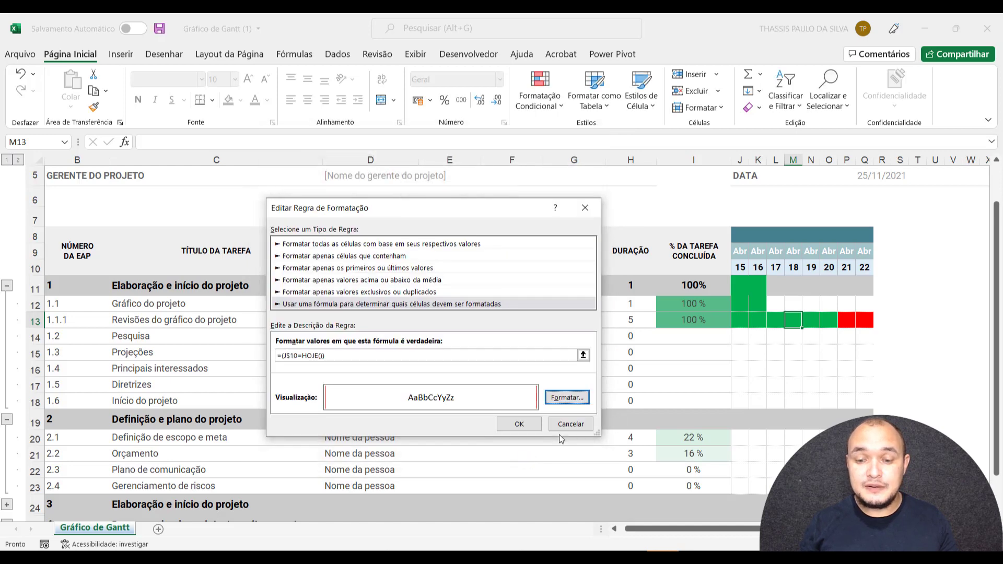
{"action": "left_click", "coordinate": [519, 423]}
{"action": "left_click", "coordinate": [674, 404]}
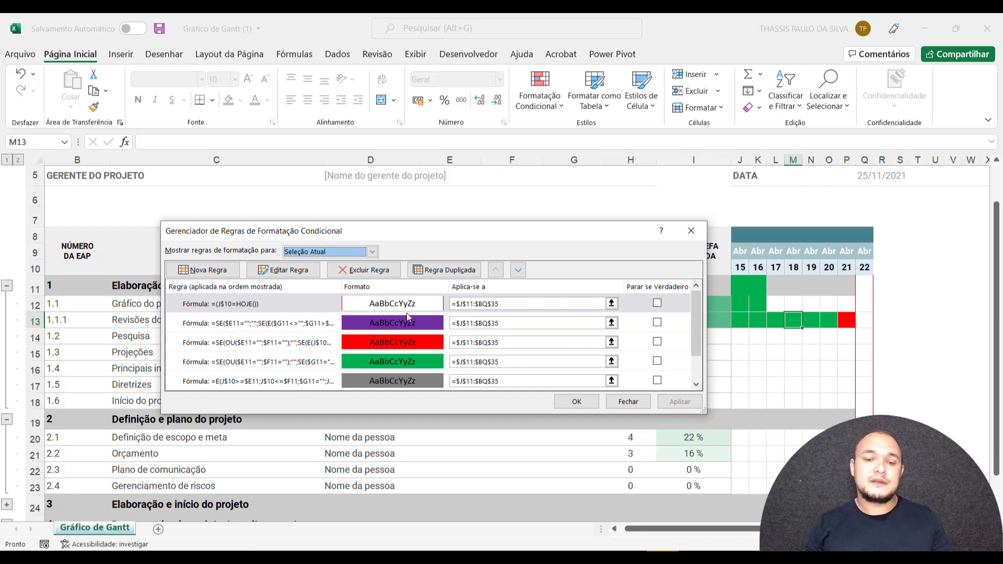
Move the =(J$10=HOJE()) rule down the conditional formatting order to below the =J$10="" rule
{"action": "left_click", "coordinate": [309, 307]}
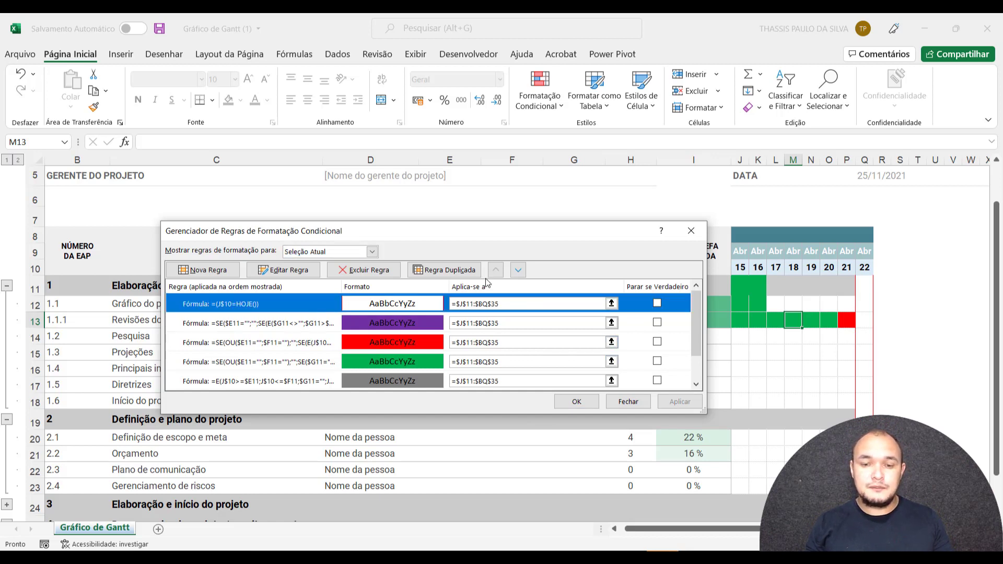
{"action": "left_click", "coordinate": [516, 271]}
{"action": "left_click", "coordinate": [516, 271]}
{"action": "left_click", "coordinate": [517, 271]}
{"action": "left_click", "coordinate": [517, 271]}
{"action": "left_click", "coordinate": [517, 271]}
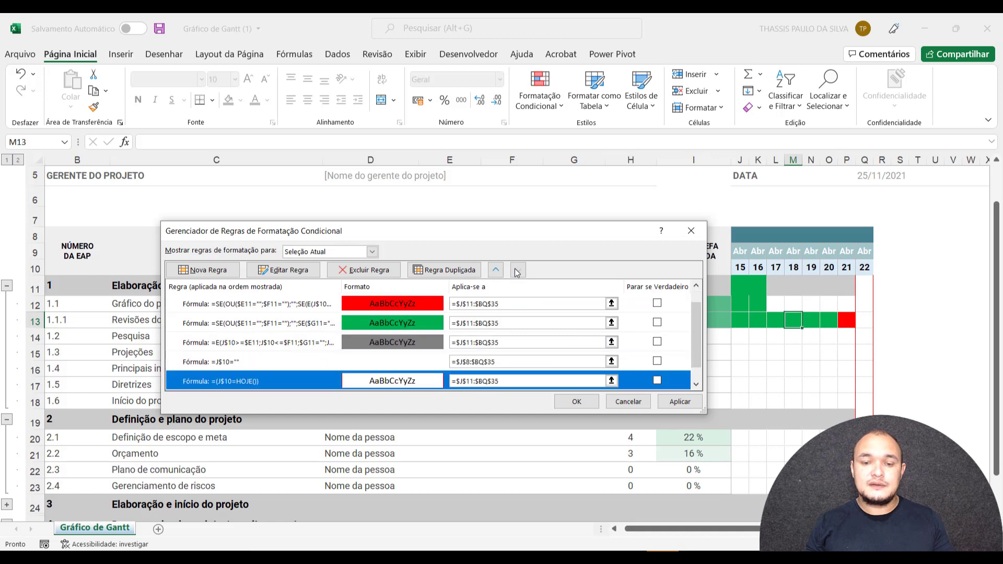
Apply the rule order, and set the =(J$10=HOJE()) rule's range to =$J$12:$BQ$35
{"action": "left_click", "coordinate": [680, 402]}
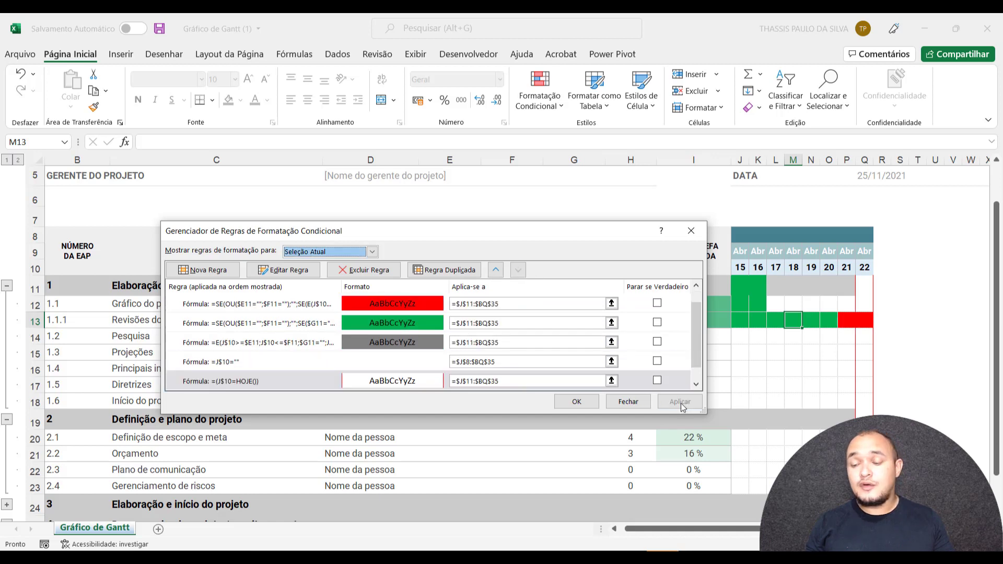
{"action": "left_click", "coordinate": [473, 382]}
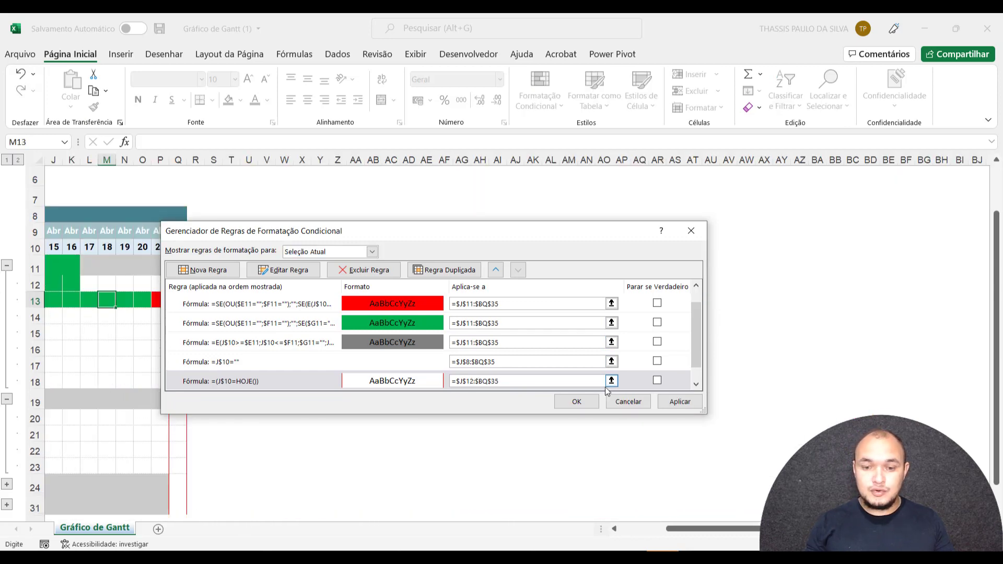
{"action": "left_click", "coordinate": [577, 402]}
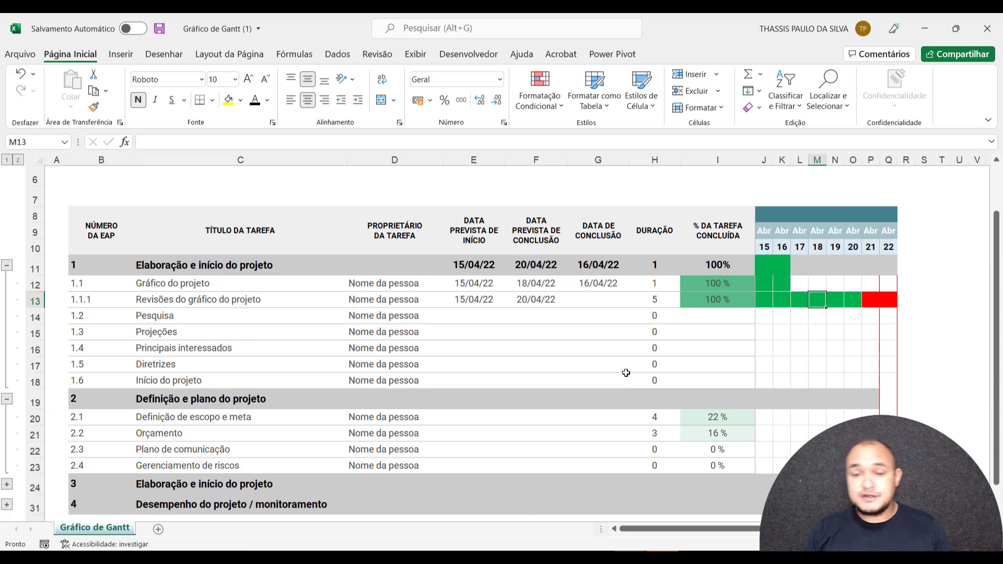
Copy the phase 1 summary formulas in E11:I11 to the phase 2 row, starting at E19
{"action": "left_click", "coordinate": [468, 263]}
{"action": "left_click", "coordinate": [540, 267]}
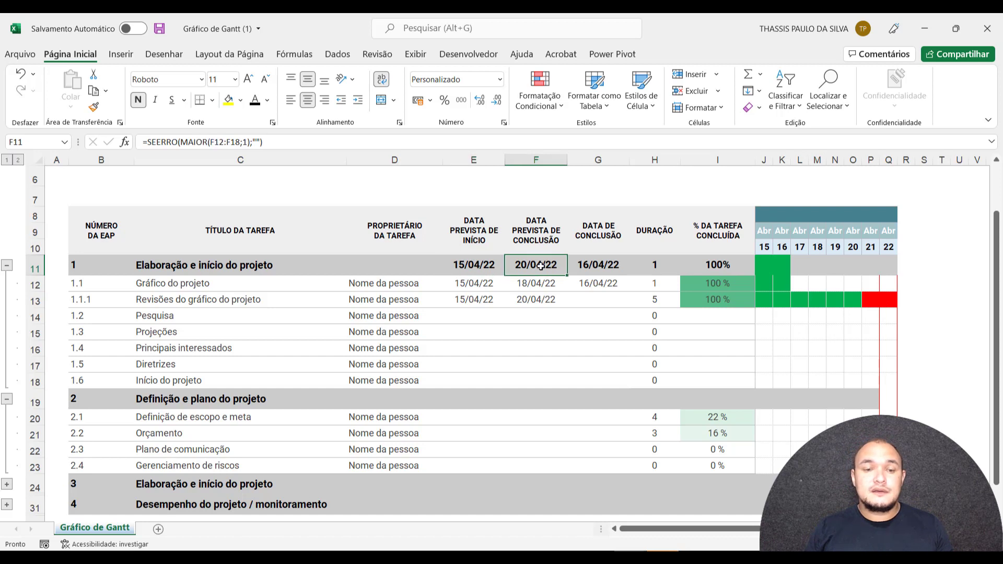
{"action": "left_click", "coordinate": [457, 397]}
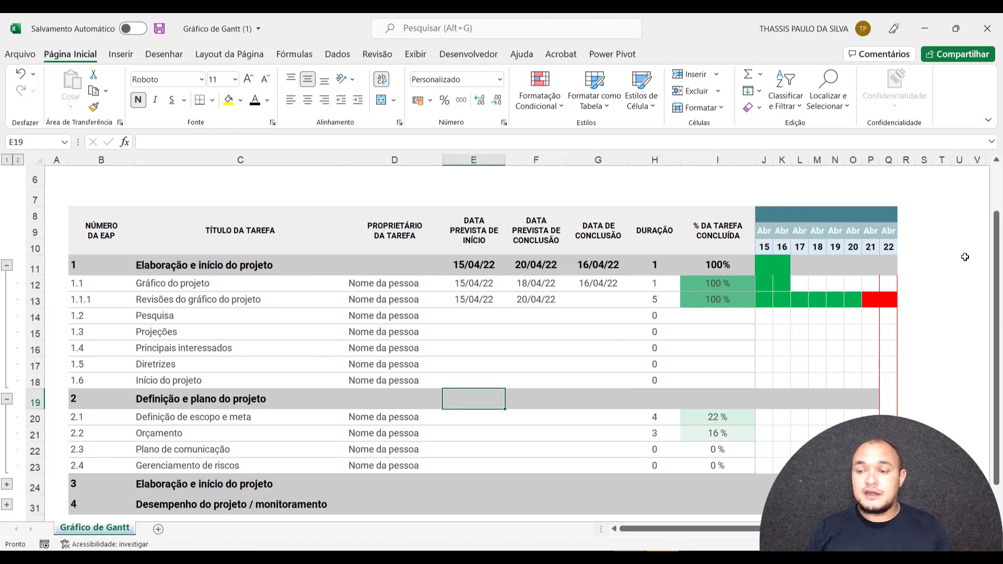
{"action": "left_click_drag", "start_coordinate": [994, 254], "coordinate": [999, 283]}
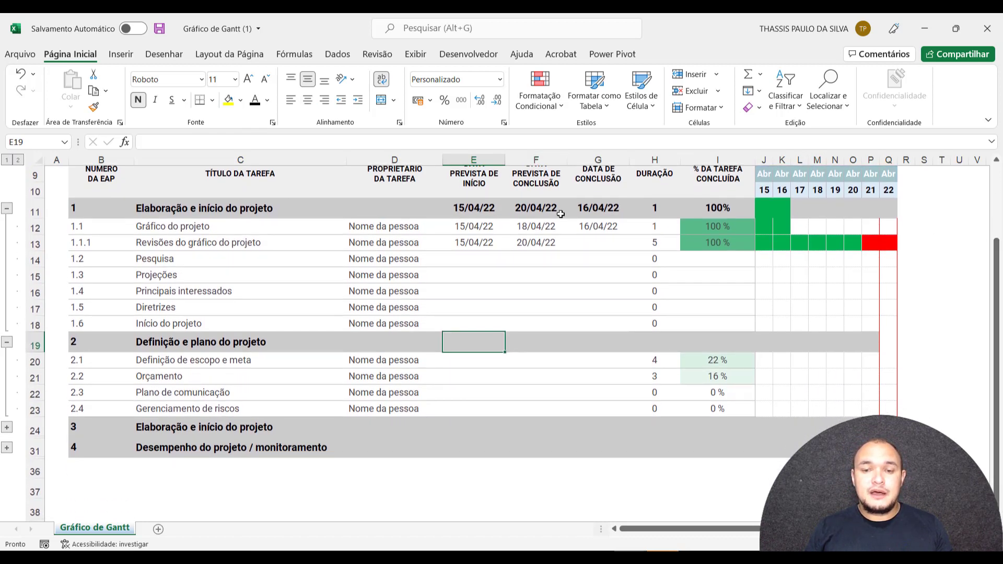
{"action": "left_click_drag", "start_coordinate": [470, 208], "coordinate": [694, 207]}
{"action": "key", "text": "ctrl+c"}
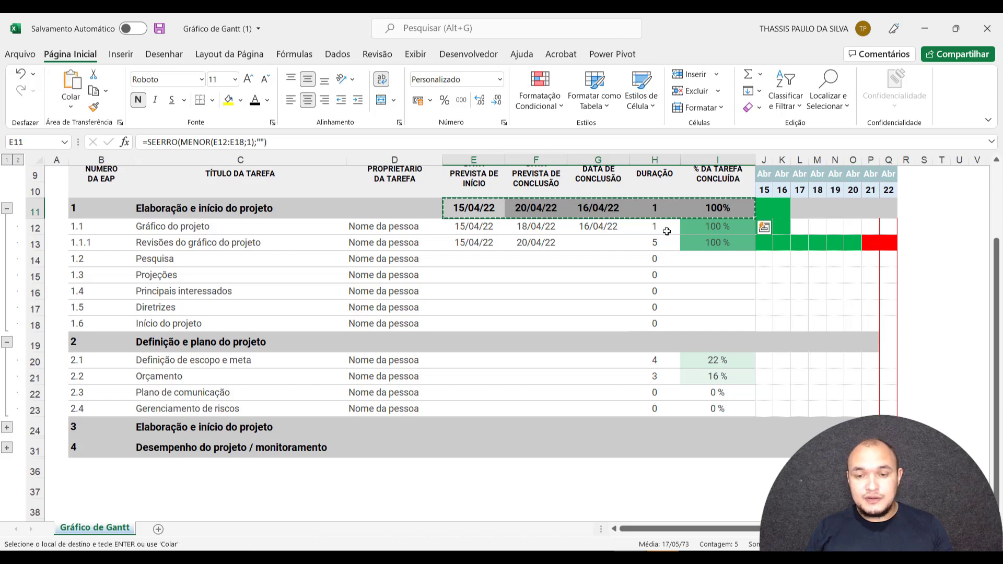
{"action": "left_click", "coordinate": [460, 342]}
{"action": "key", "text": "ctrl+v"}
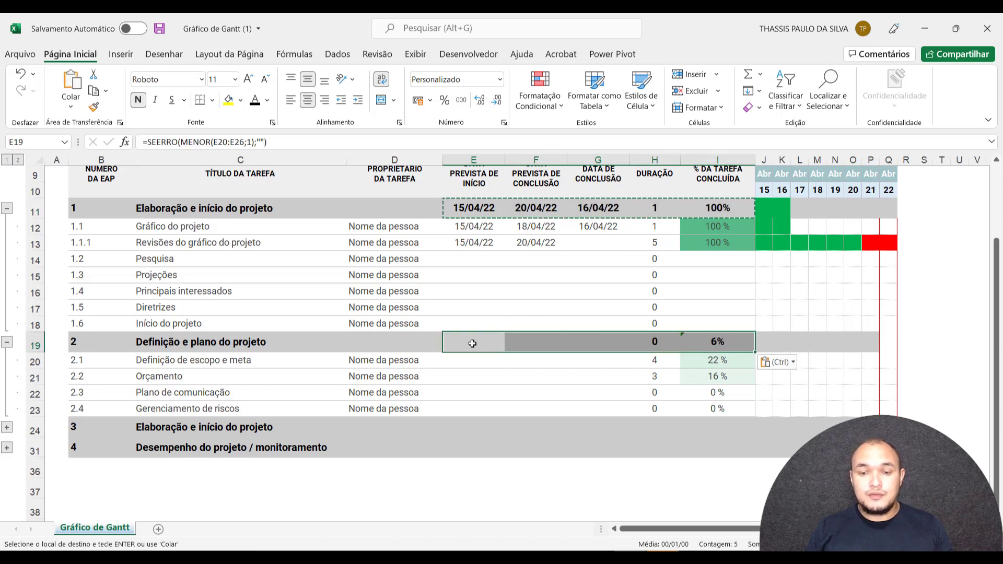
Shorten the ranges in the phase 2 planned start and end formulas to E20:E23 in E19 and F20:F23 in F19
{"action": "left_click", "coordinate": [464, 343]}
{"action": "double_click", "coordinate": [473, 343]}
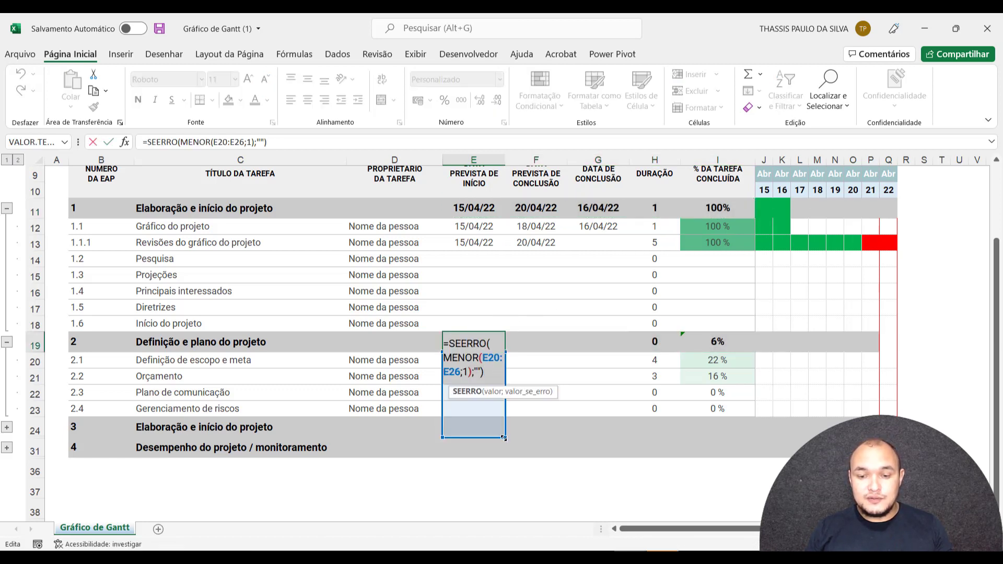
{"action": "left_click_drag", "start_coordinate": [507, 432], "coordinate": [501, 415]}
{"action": "key", "text": "Tab"}
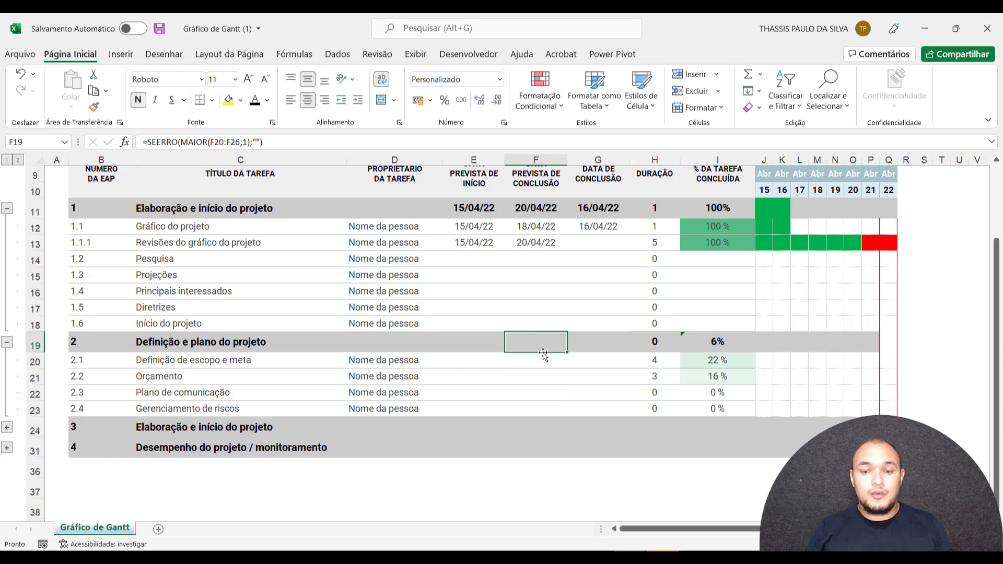
{"action": "double_click", "coordinate": [551, 341]}
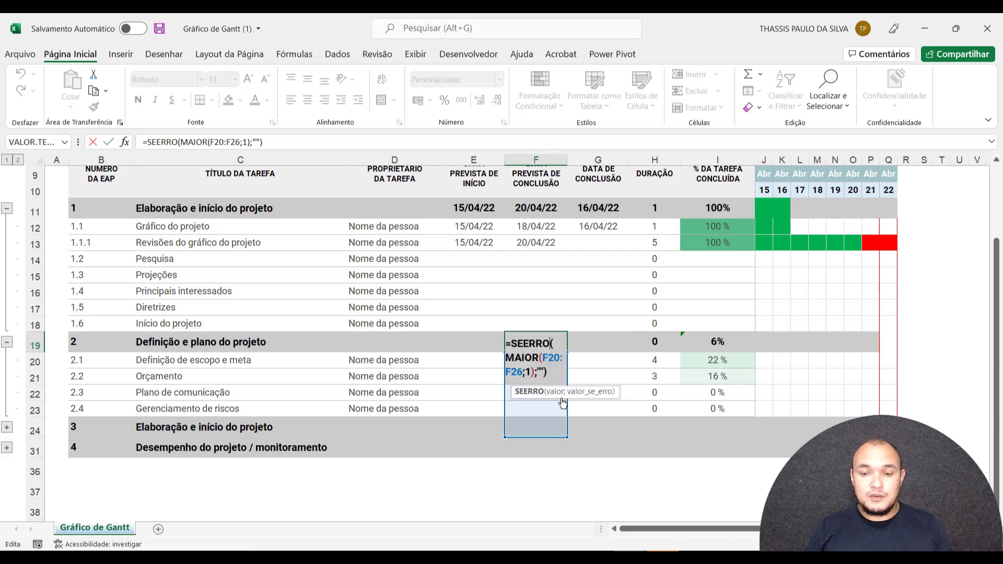
{"action": "left_click_drag", "start_coordinate": [567, 429], "coordinate": [567, 416]}
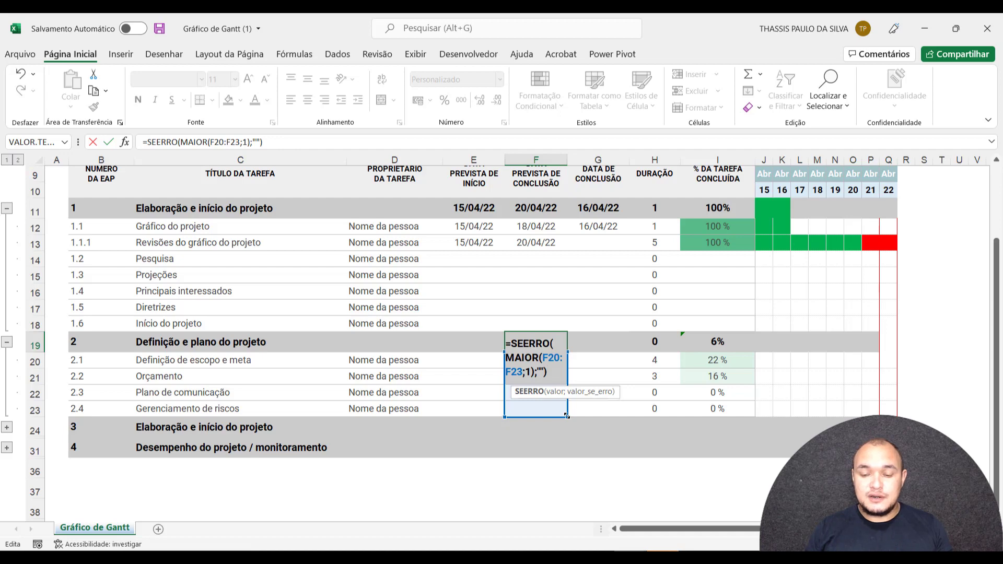
{"action": "left_click", "coordinate": [599, 343]}
Check the formulas in G19 and H19, and shorten the completion average's range in I19 to I20:I23
{"action": "double_click", "coordinate": [599, 343]}
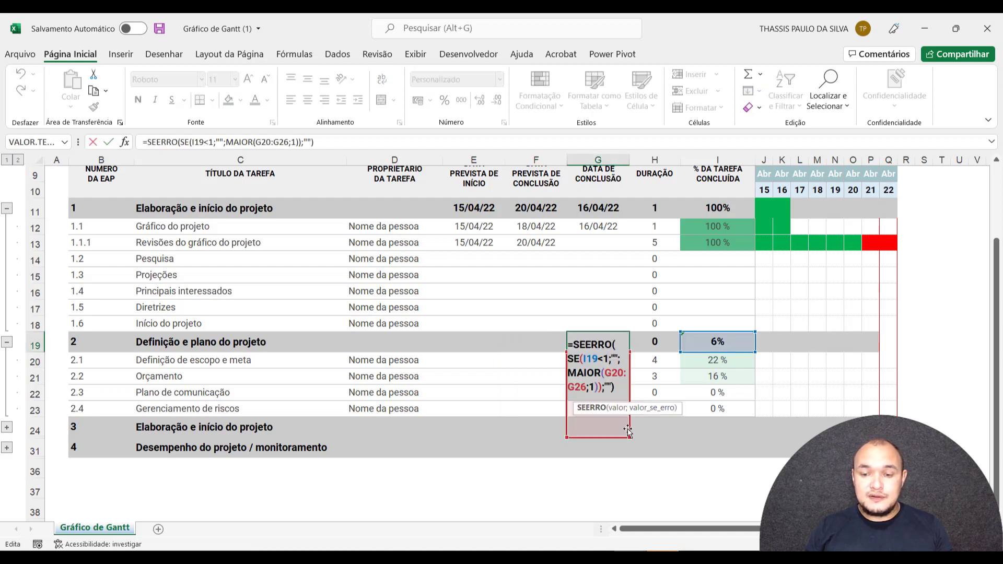
{"action": "double_click", "coordinate": [655, 341]}
{"action": "key", "text": "Escape"}
{"action": "double_click", "coordinate": [731, 340]}
{"action": "left_click_drag", "start_coordinate": [753, 436], "coordinate": [754, 415]}
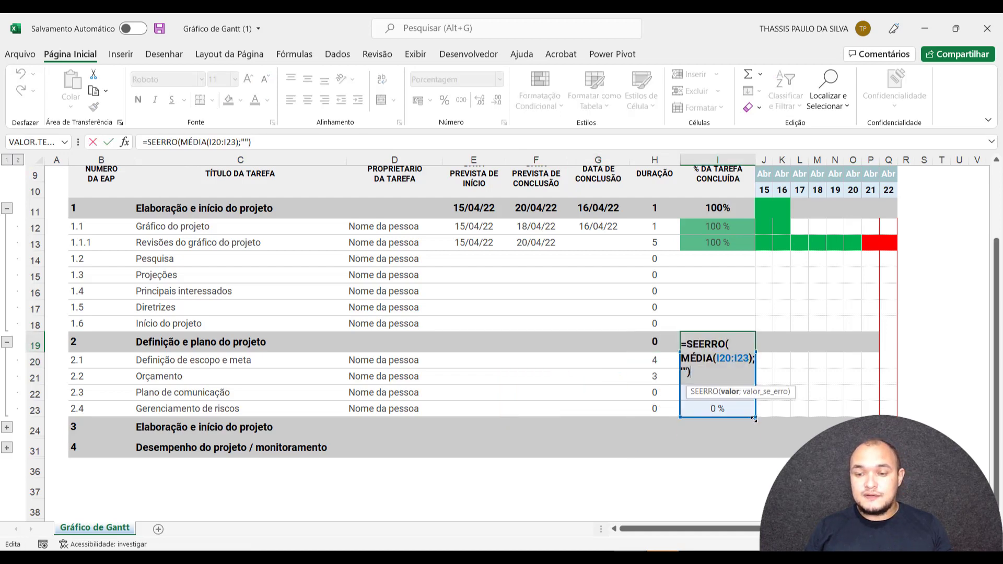
{"action": "key", "text": "Return"}
Clear the completion percentages in I20:I23 and copy the sample dates from E12:G13 into E20:G21
{"action": "left_click_drag", "start_coordinate": [703, 360], "coordinate": [697, 407]}
{"action": "key", "text": "Delete"}
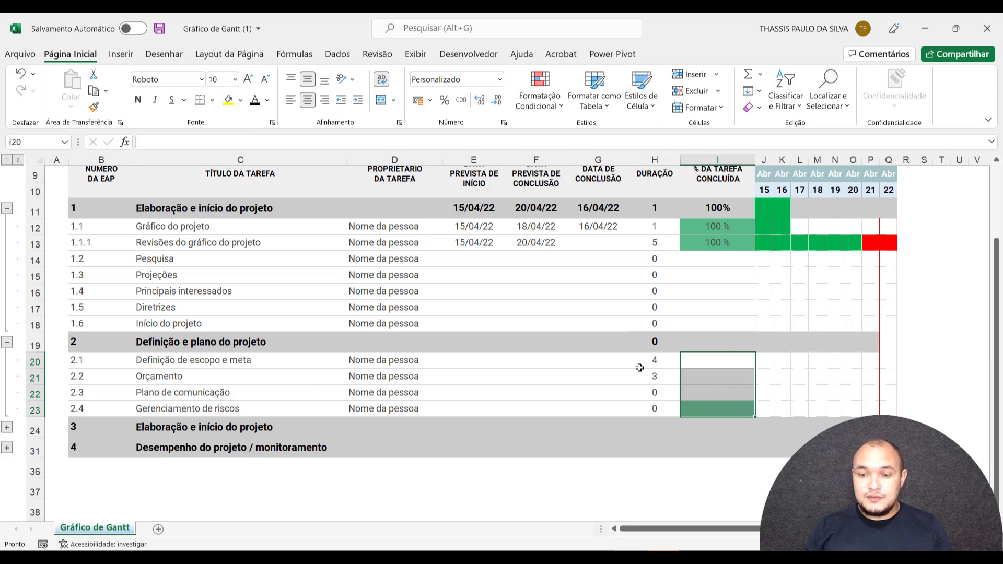
{"action": "left_click_drag", "start_coordinate": [474, 229], "coordinate": [574, 247]}
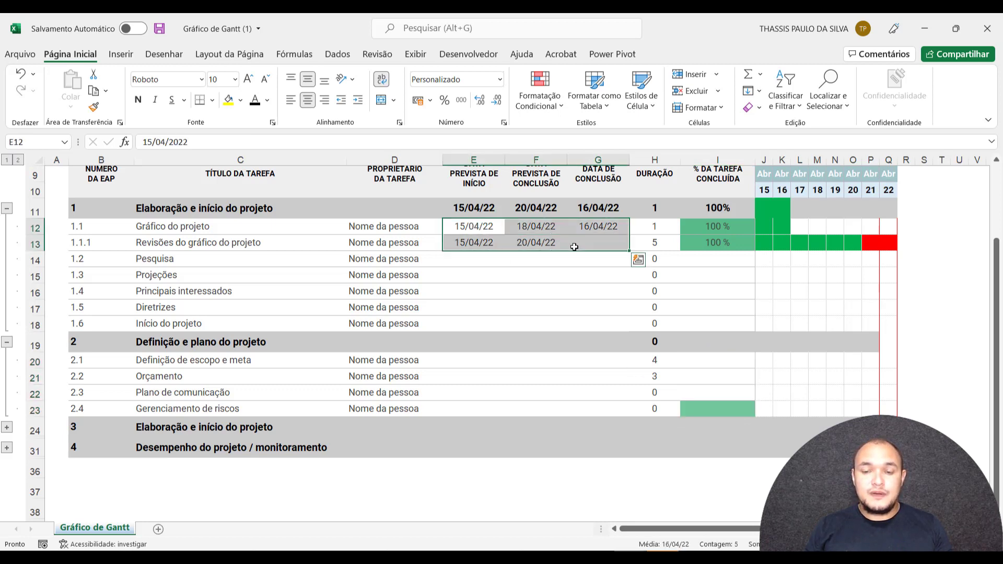
{"action": "key", "text": "ctrl+c"}
{"action": "left_click", "coordinate": [466, 361]}
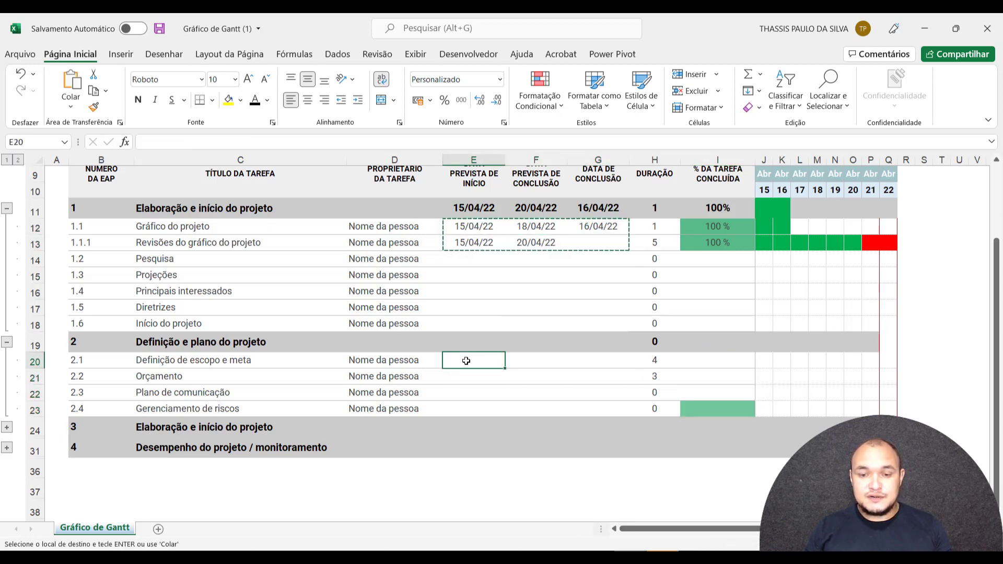
{"action": "key", "text": "ctrl+v"}
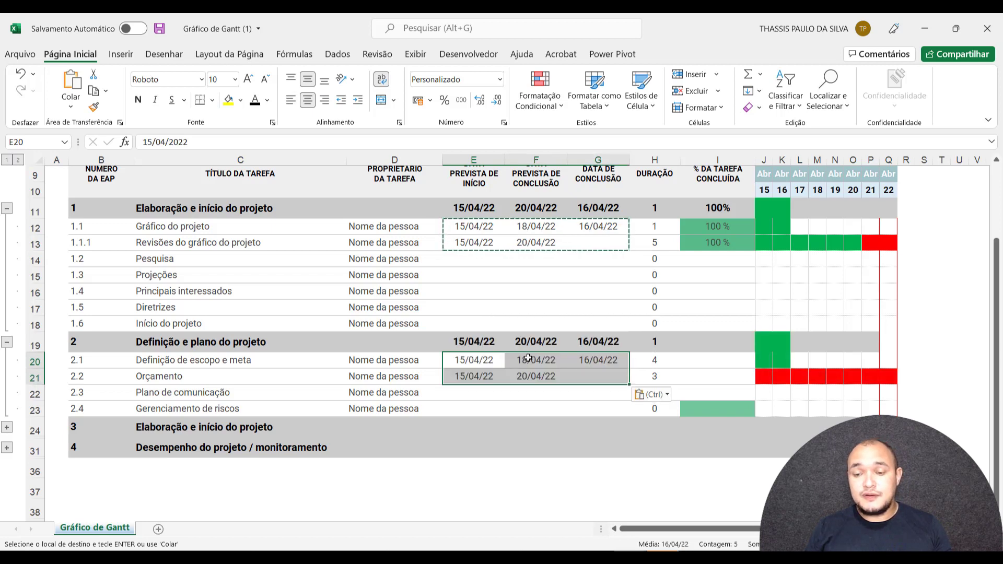
Enter completion percentages of 15%, 1%, 0% and 0% for tasks 2.1 to 2.4 in I20:I23
{"action": "left_click", "coordinate": [688, 356]}
{"action": "type", "text": "15%"}
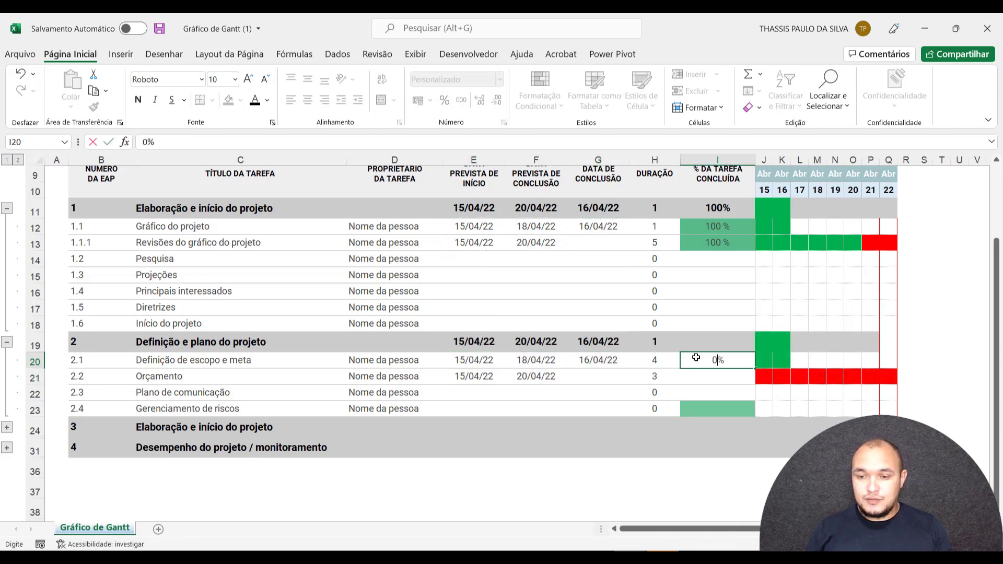
{"action": "key", "text": "Return"}
{"action": "type", "text": "15"}
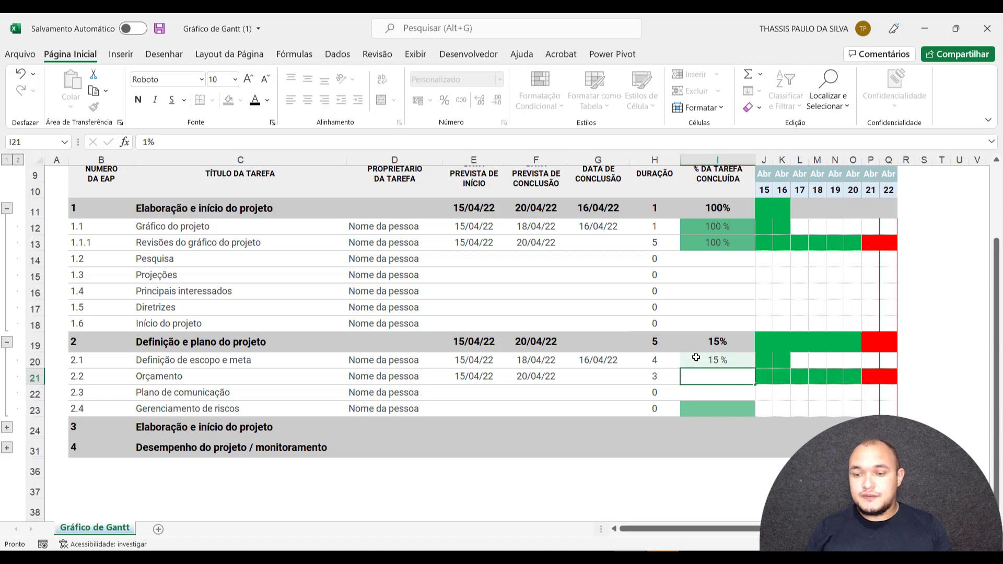
{"action": "key", "text": "Return"}
{"action": "type", "text": "0"}
{"action": "key", "text": "Return"}
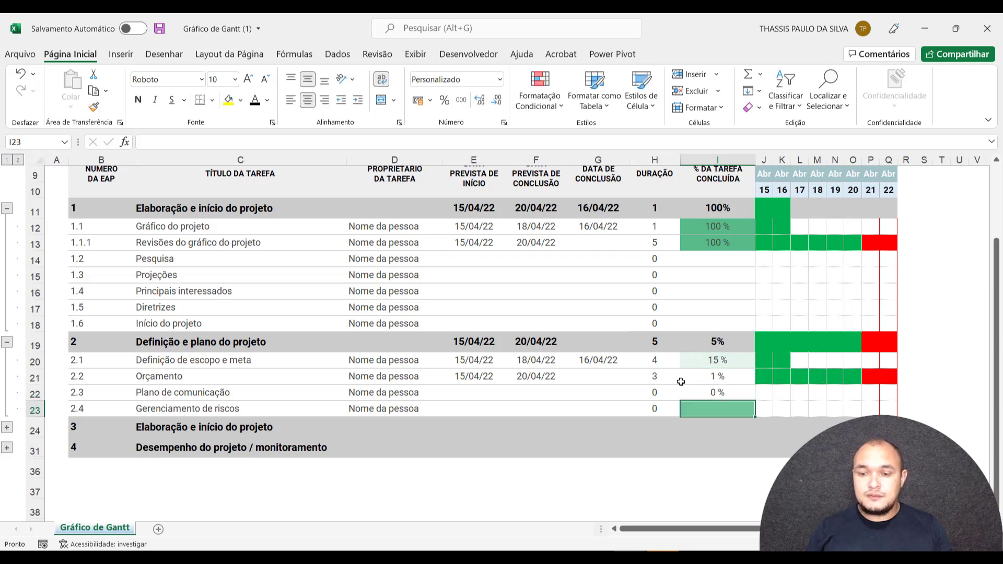
{"action": "type", "text": "0"}
{"action": "key", "text": "Return"}
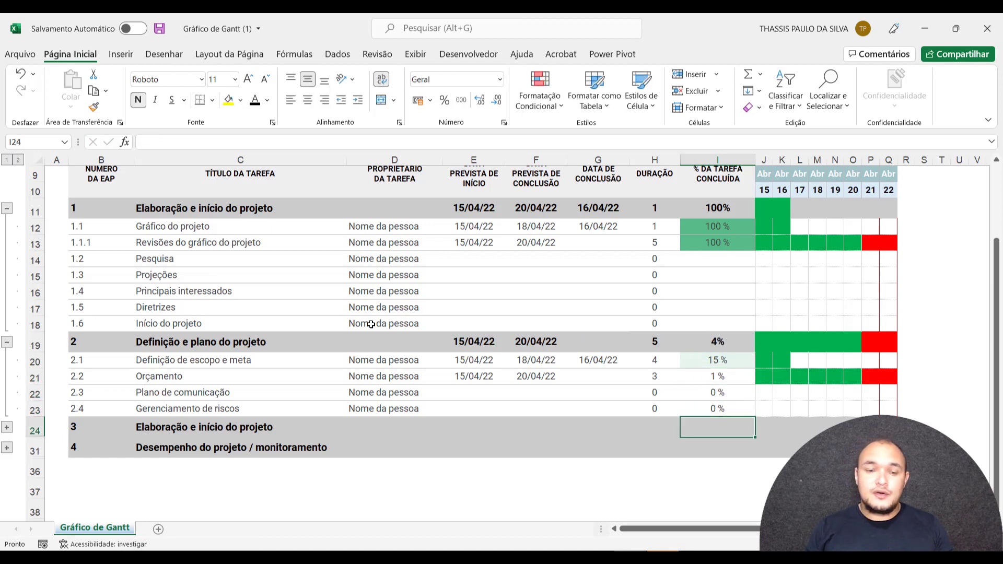
Collapse the phase 1 and 2 task rows to compare their summary values and chart bars, and expand phase 1 again
{"action": "left_click", "coordinate": [6, 206]}
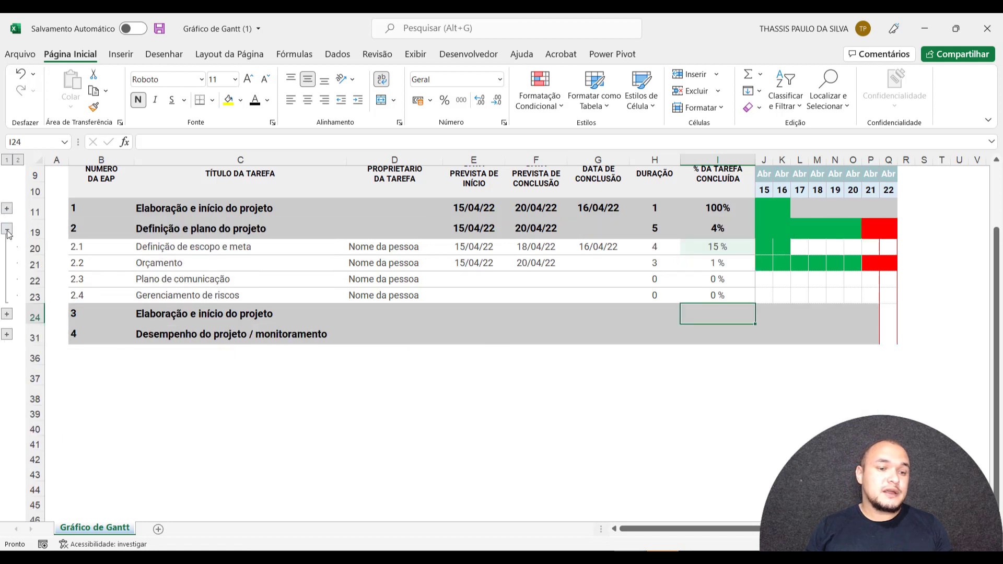
{"action": "left_click", "coordinate": [6, 230]}
{"action": "left_click", "coordinate": [146, 208]}
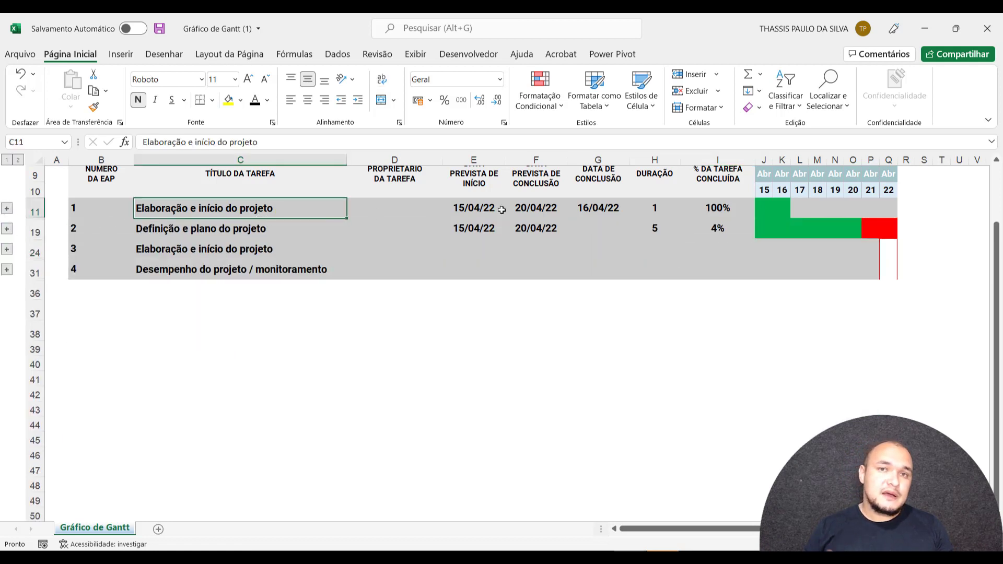
{"action": "left_click", "coordinate": [764, 204]}
{"action": "left_click_drag", "start_coordinate": [766, 206], "coordinate": [802, 208]}
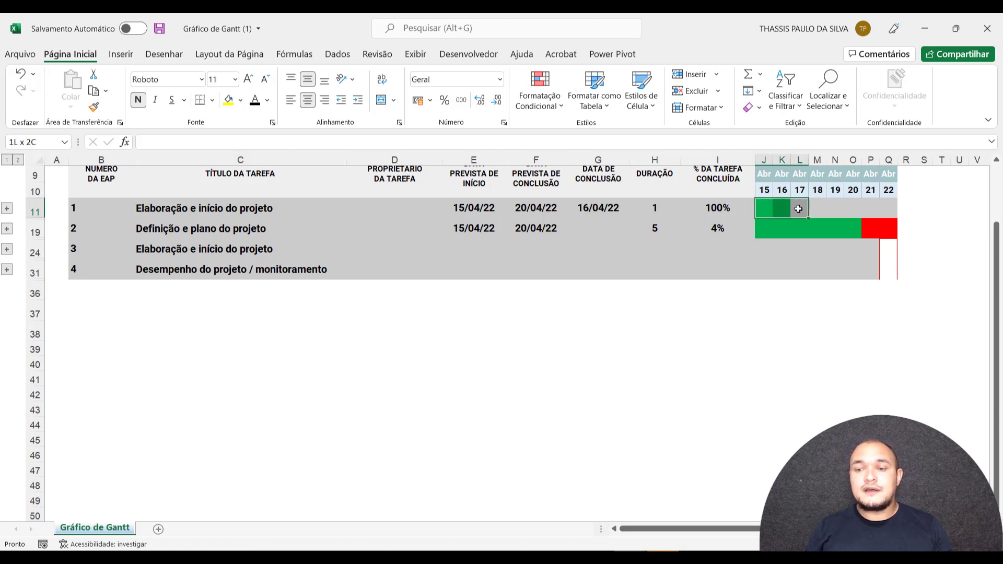
{"action": "left_click", "coordinate": [726, 202]}
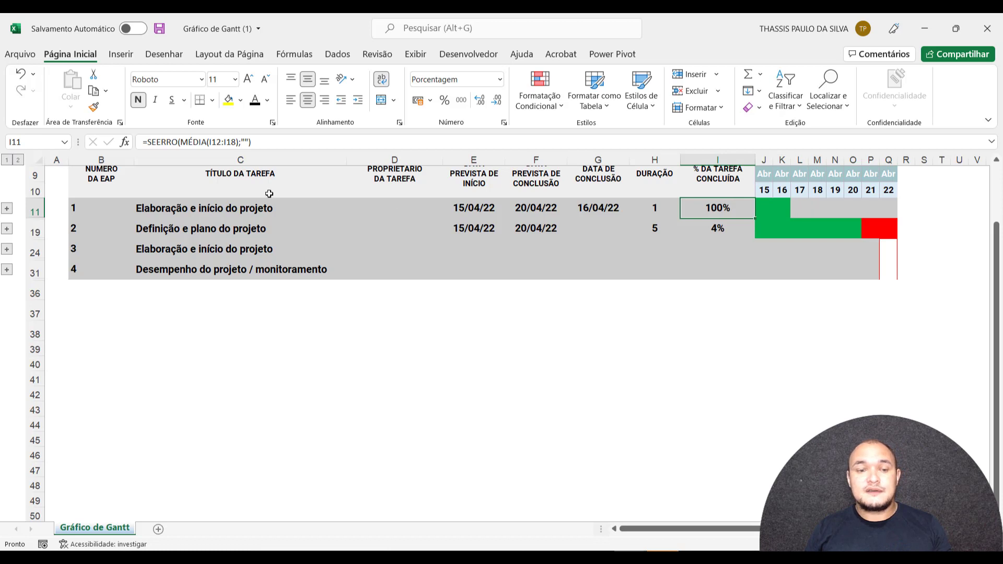
{"action": "left_click", "coordinate": [209, 204]}
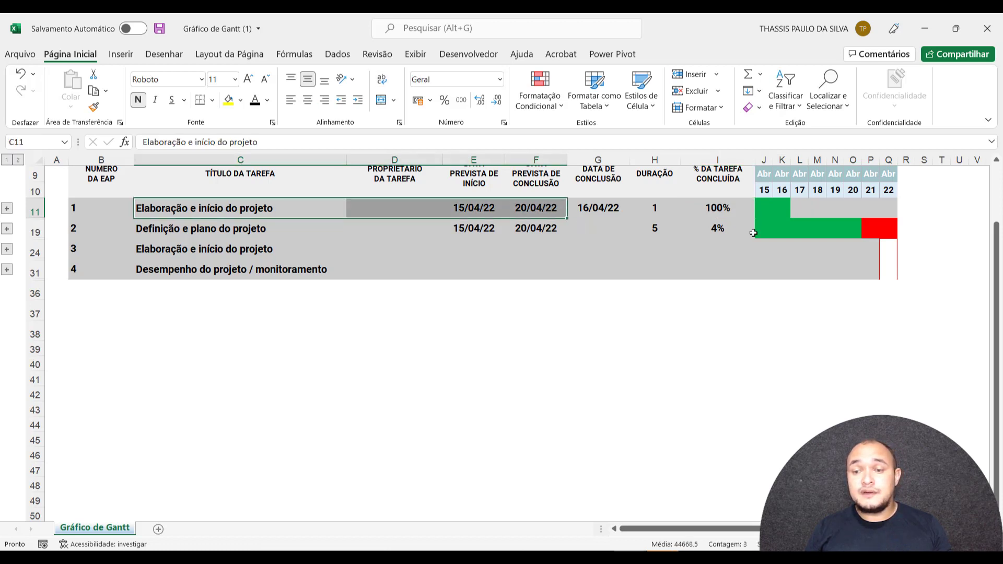
{"action": "left_click", "coordinate": [725, 228]}
{"action": "left_click", "coordinate": [873, 227]}
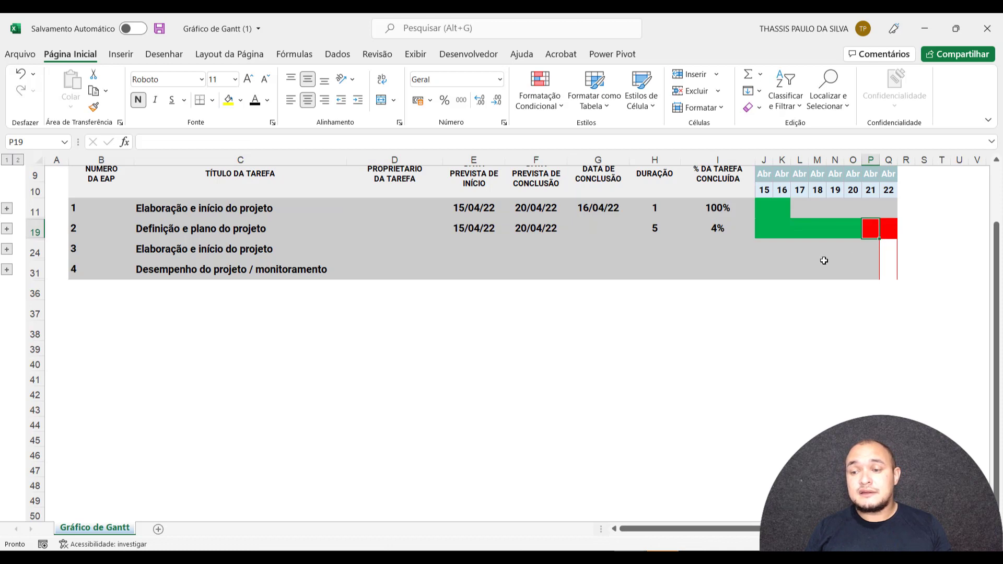
{"action": "left_click", "coordinate": [6, 209]}
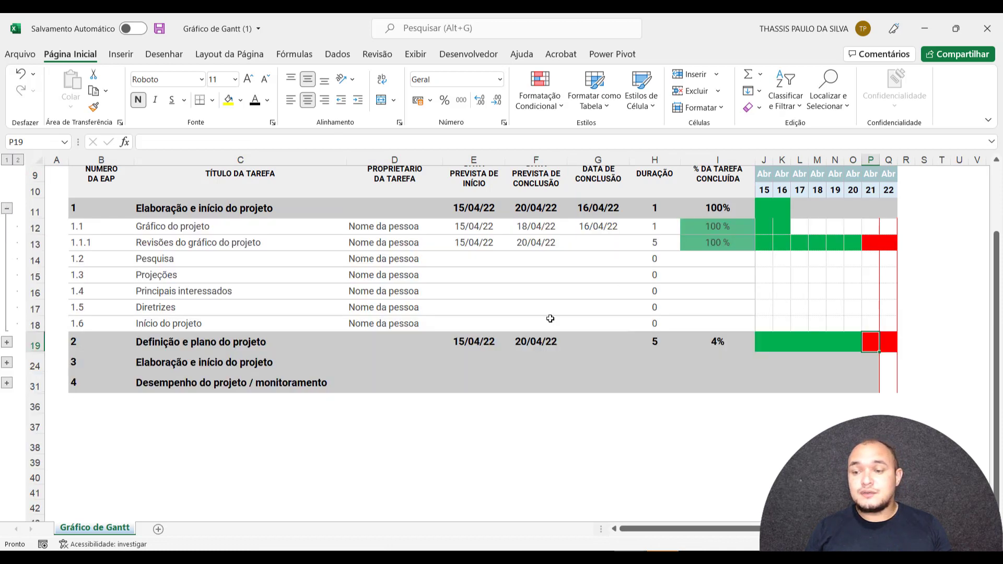